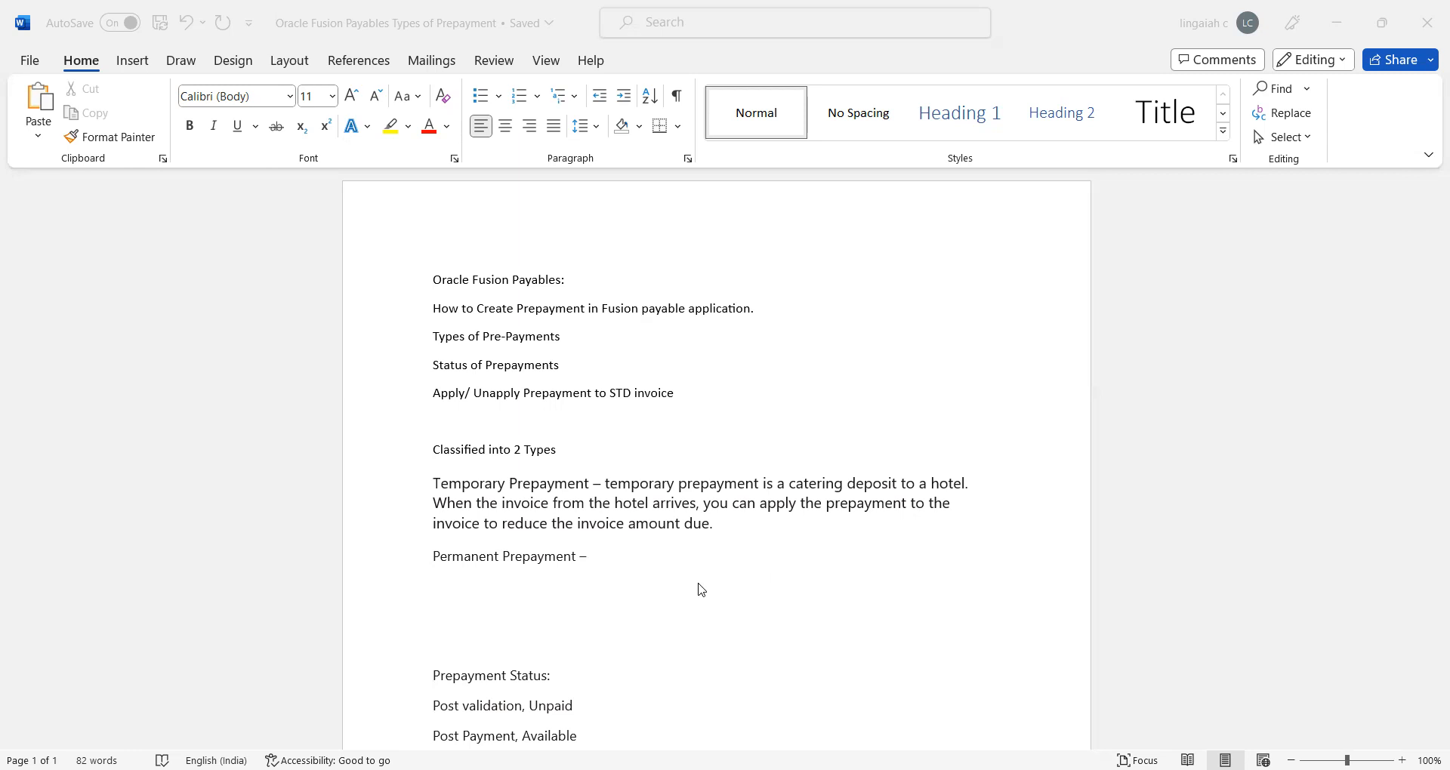
Read through the Word notes on prepayment types, prepayment statuses and the related debit and credit accounts
left_click(675, 503)
left_click(638, 650)
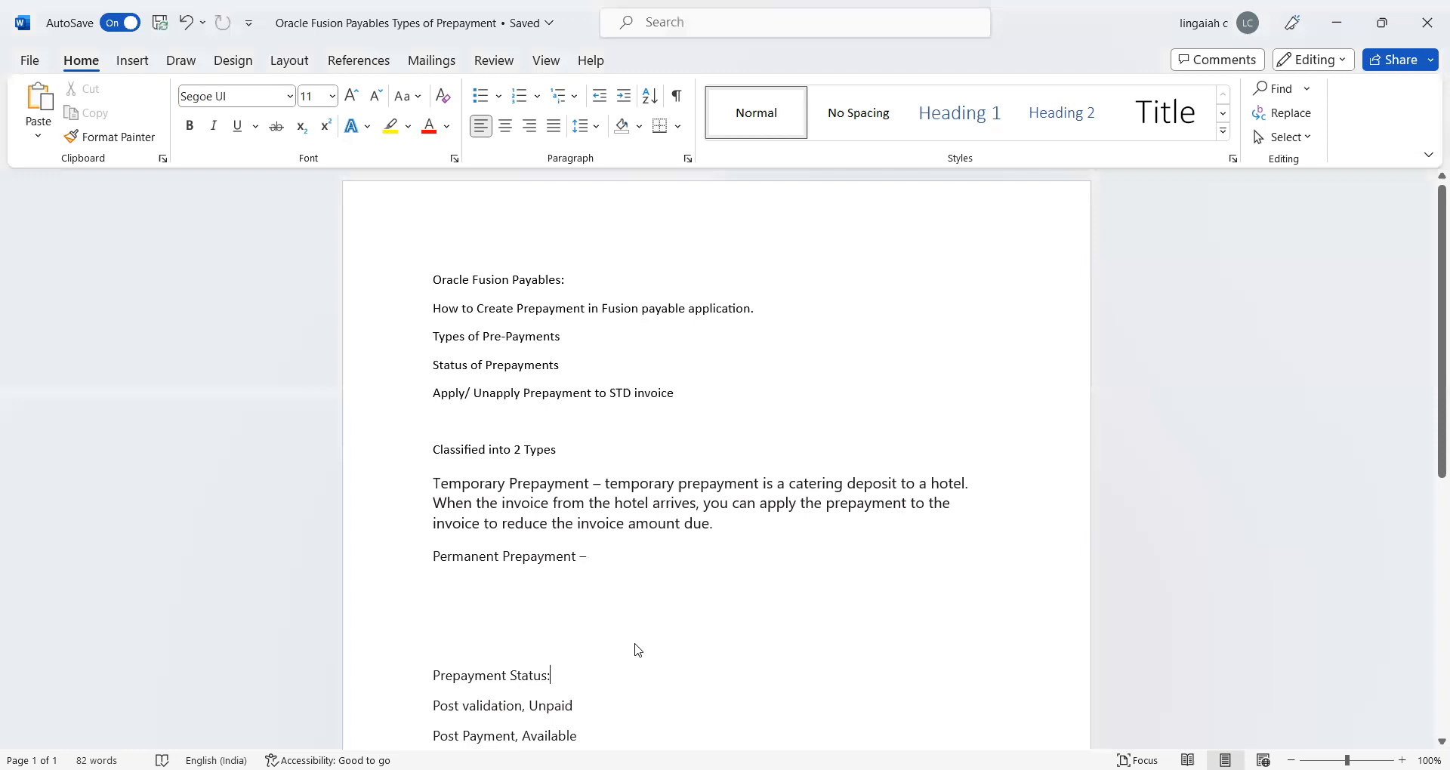
scroll(637, 648, "down", 3)
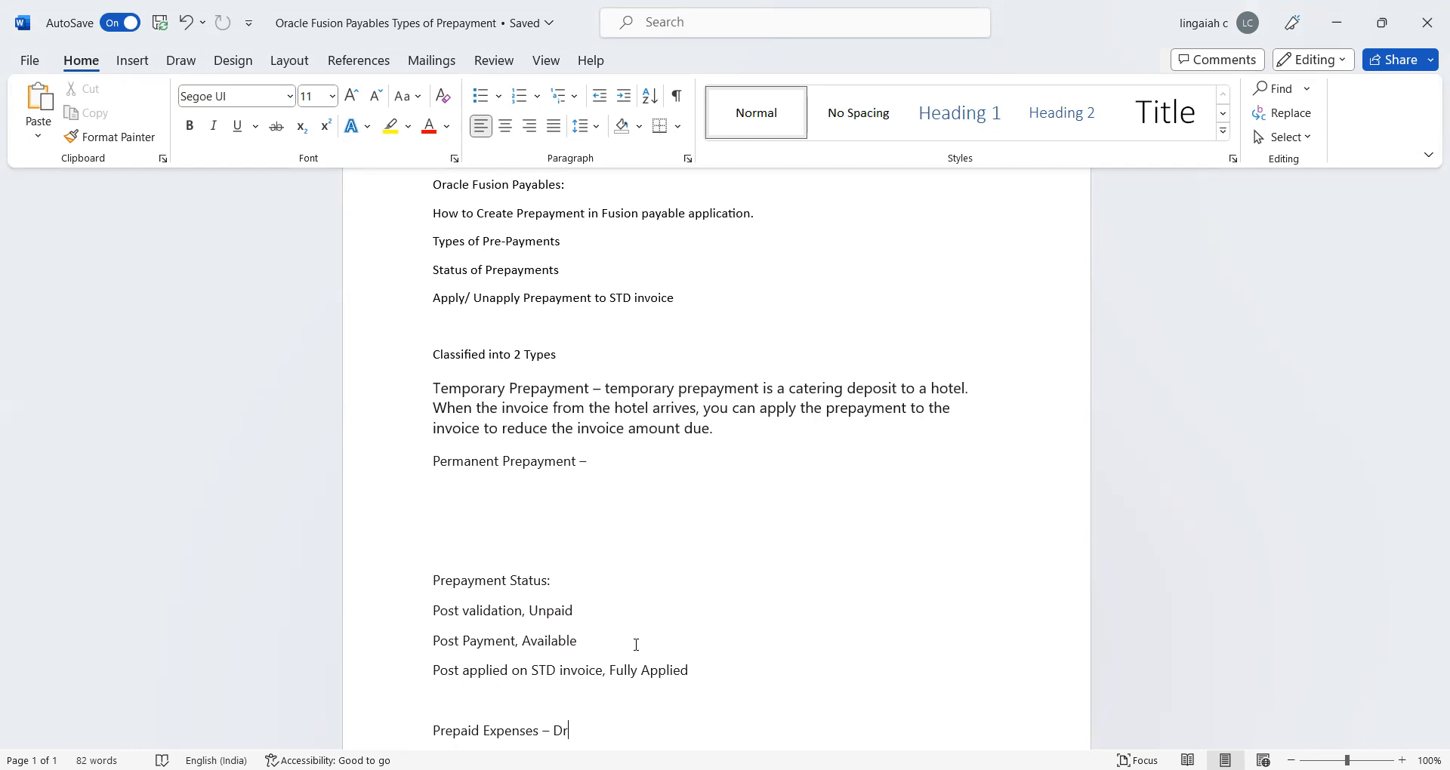
key("Down")
key("Down")
key("Down")
key("Down")
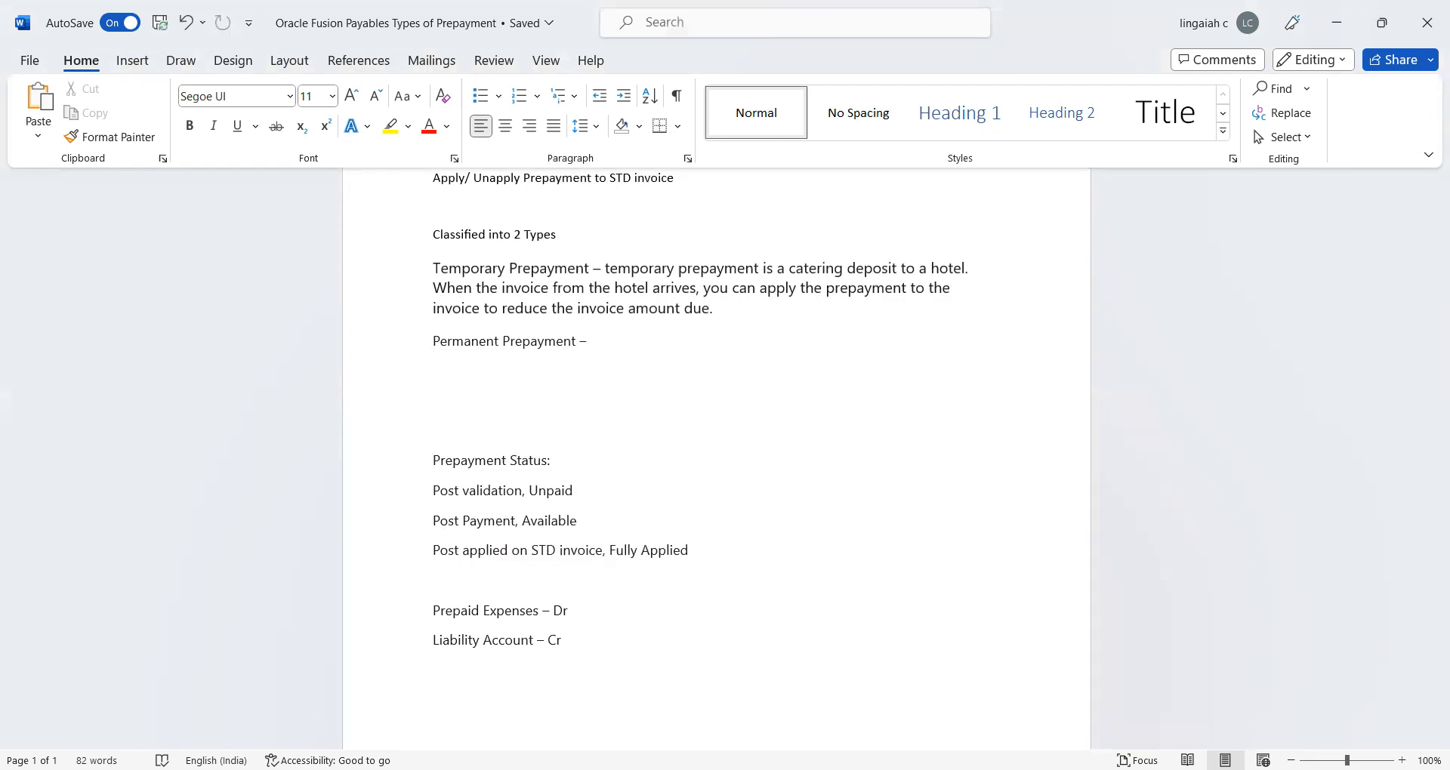
Switch to Oracle Fusion in the browser, review the invoice options including the Prepayment section, and save and close them
key("alt+Tab")
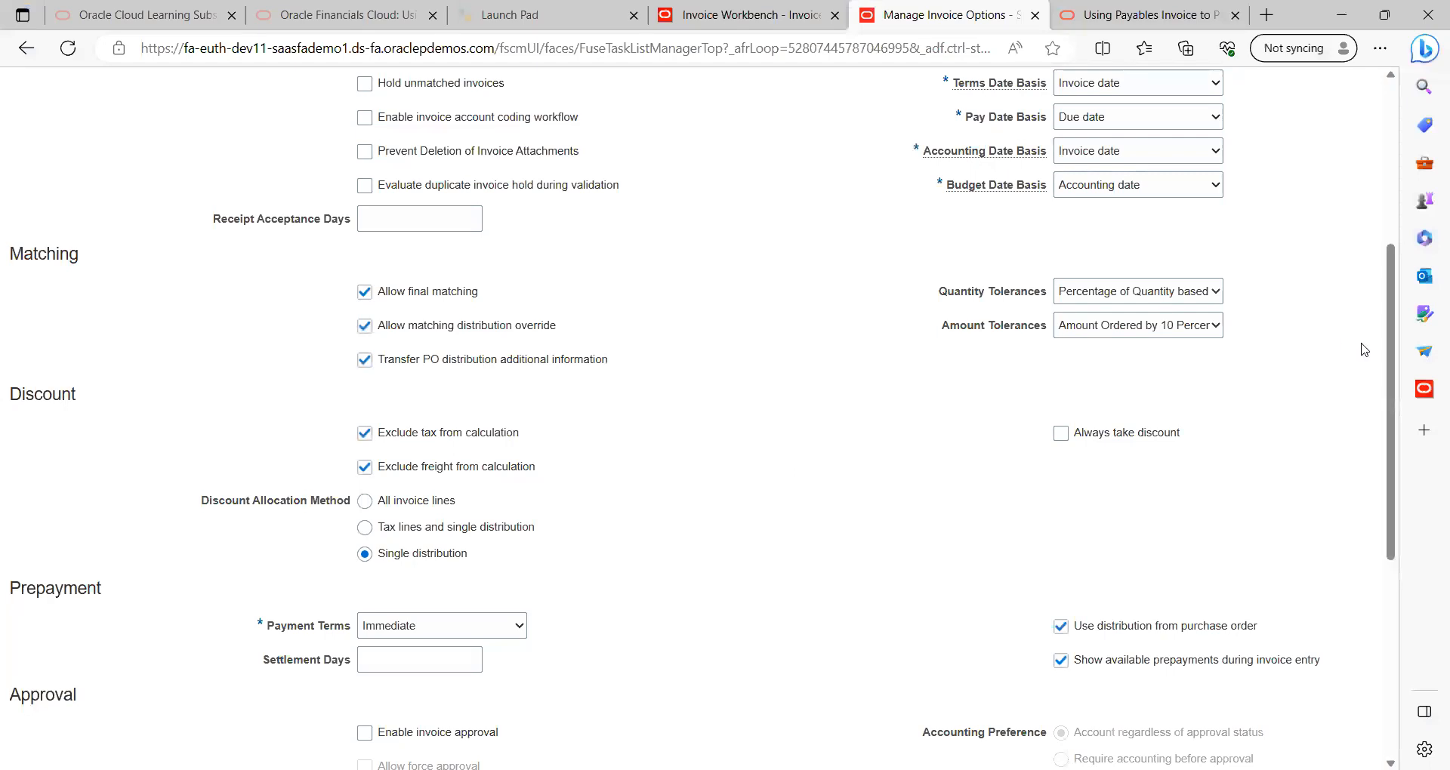
left_click_drag(1394, 355, 1386, 225)
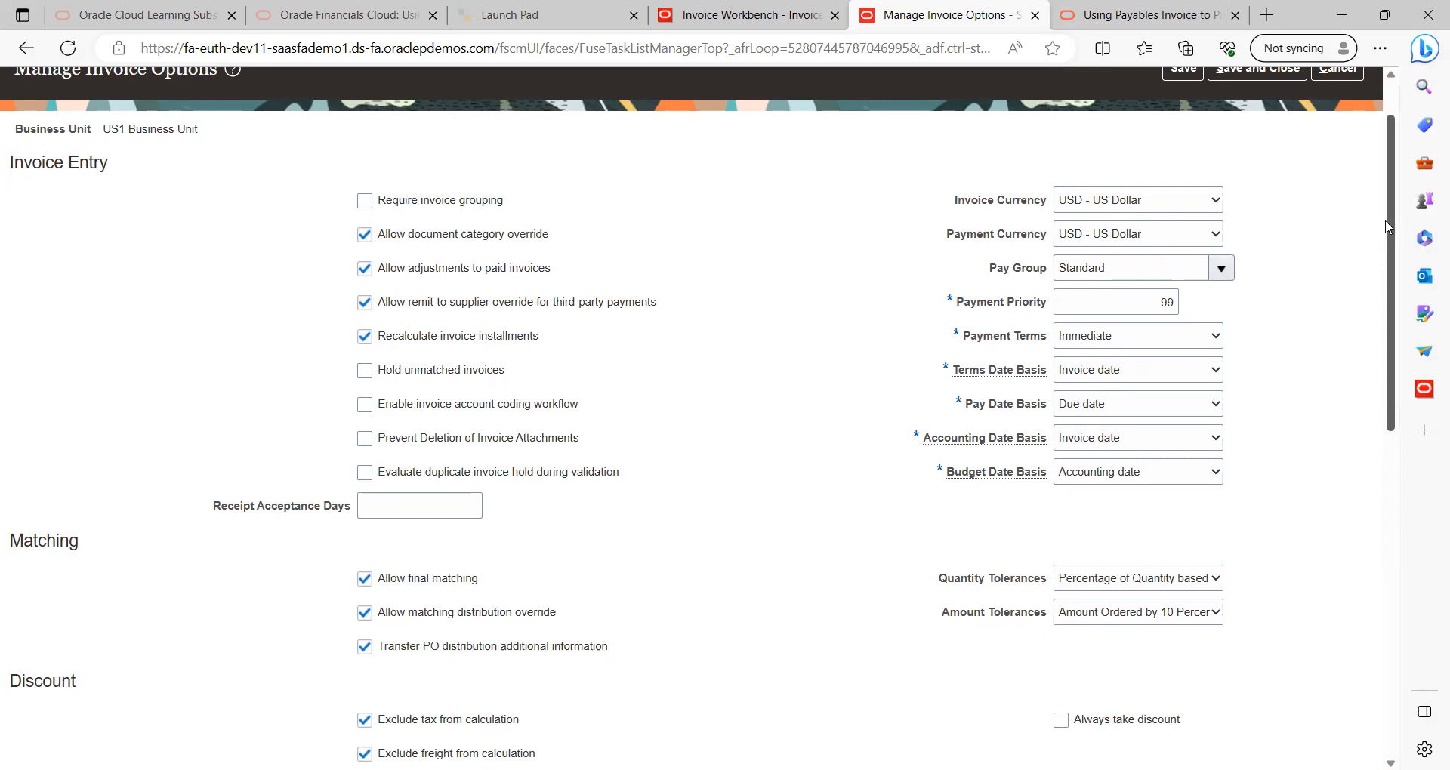
scroll(1387, 226, "up", 1)
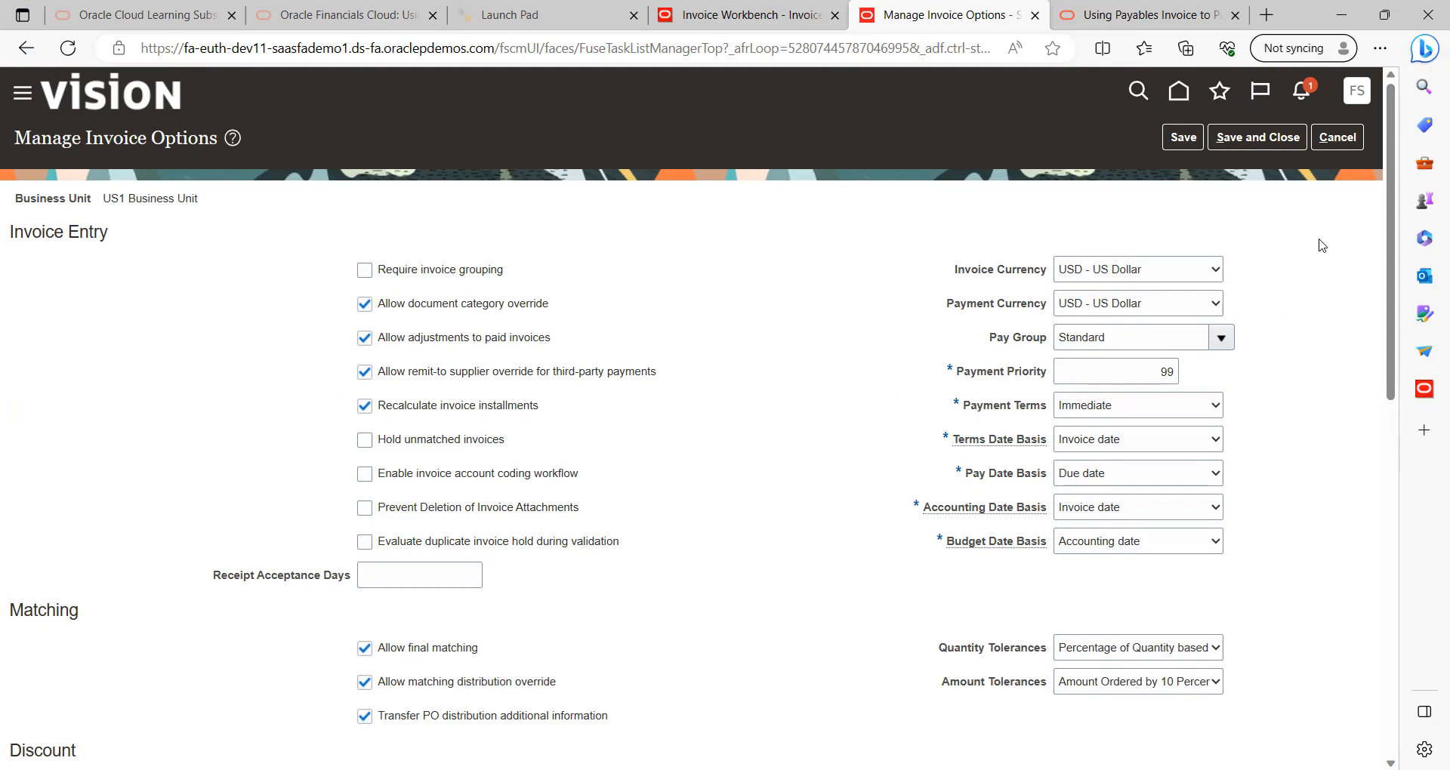
left_click_drag(1386, 226, 1368, 459)
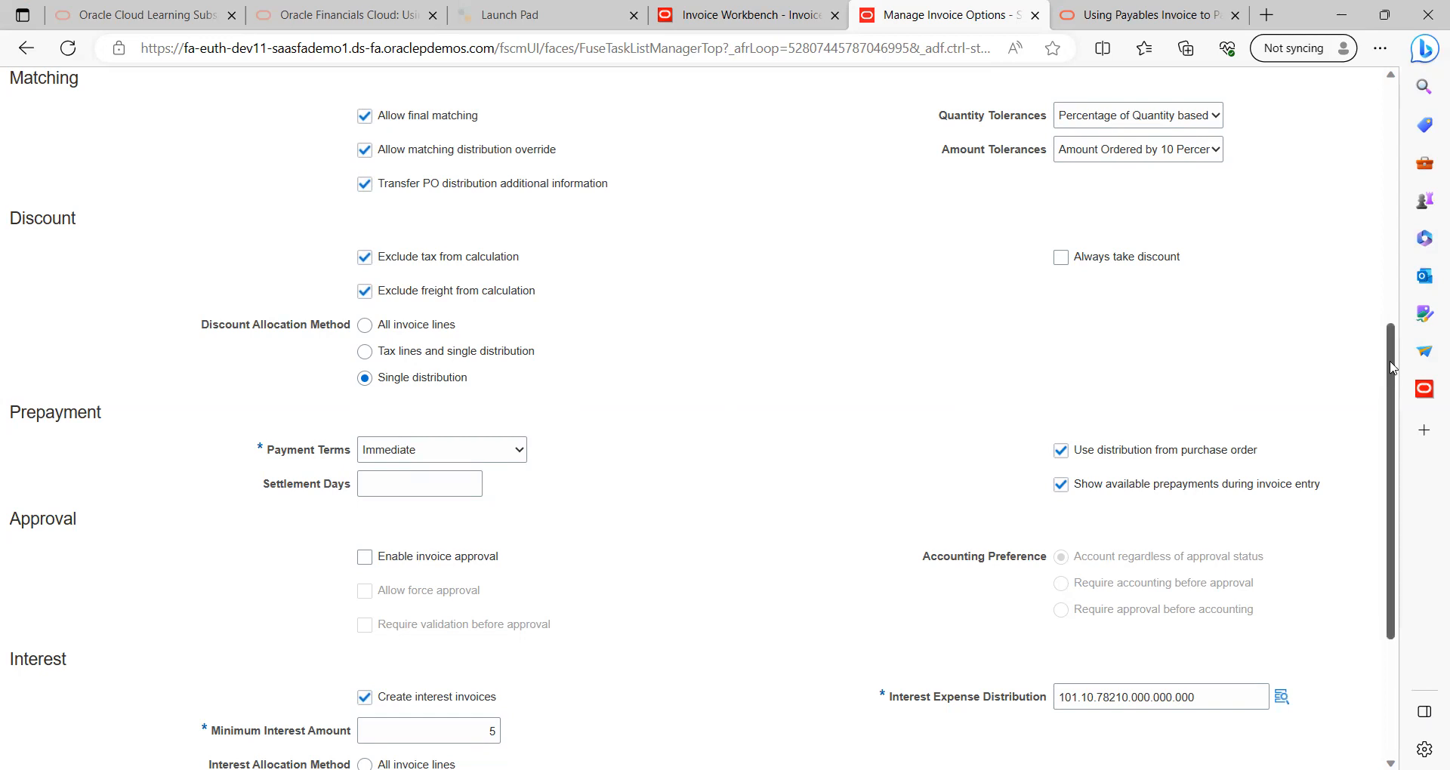
scroll(1398, 231, "up", 8)
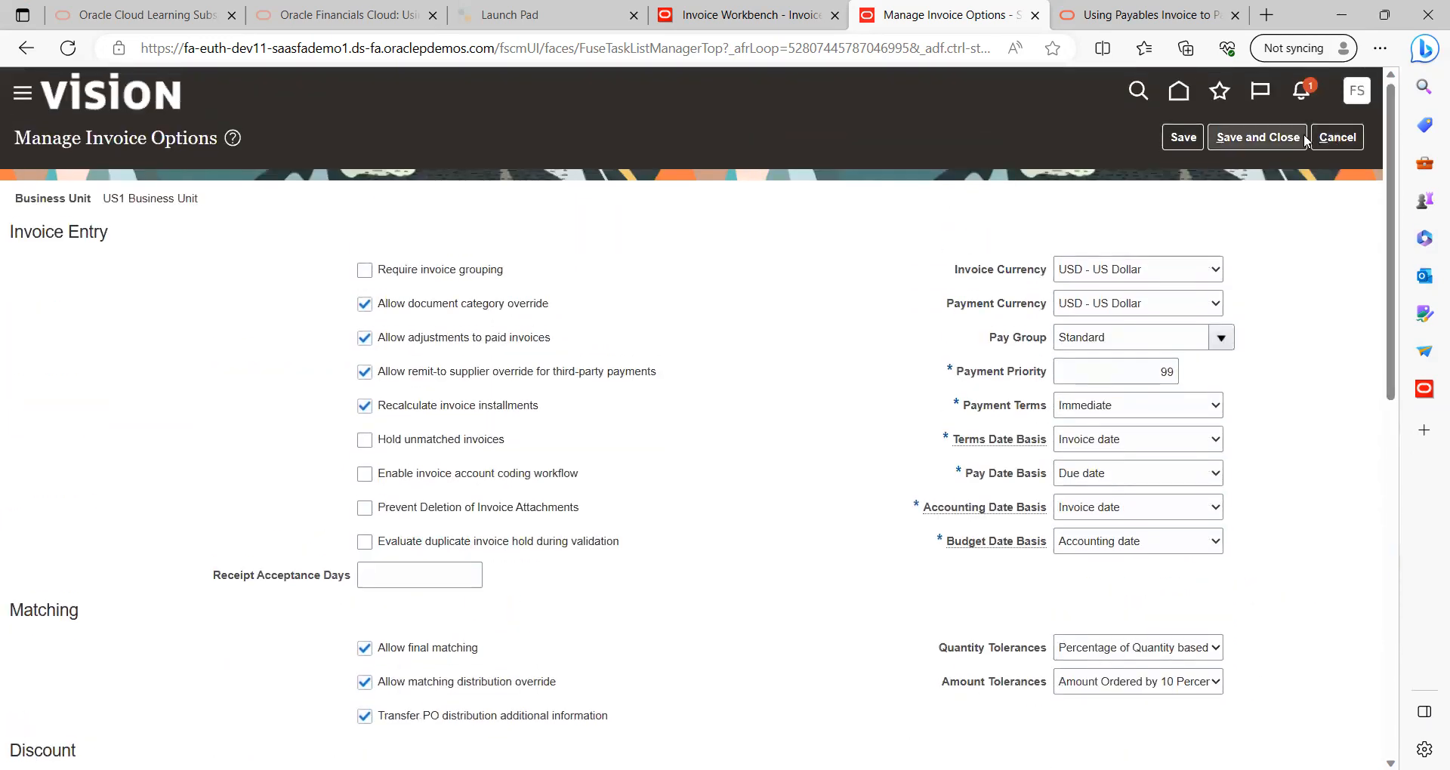
left_click(1305, 139)
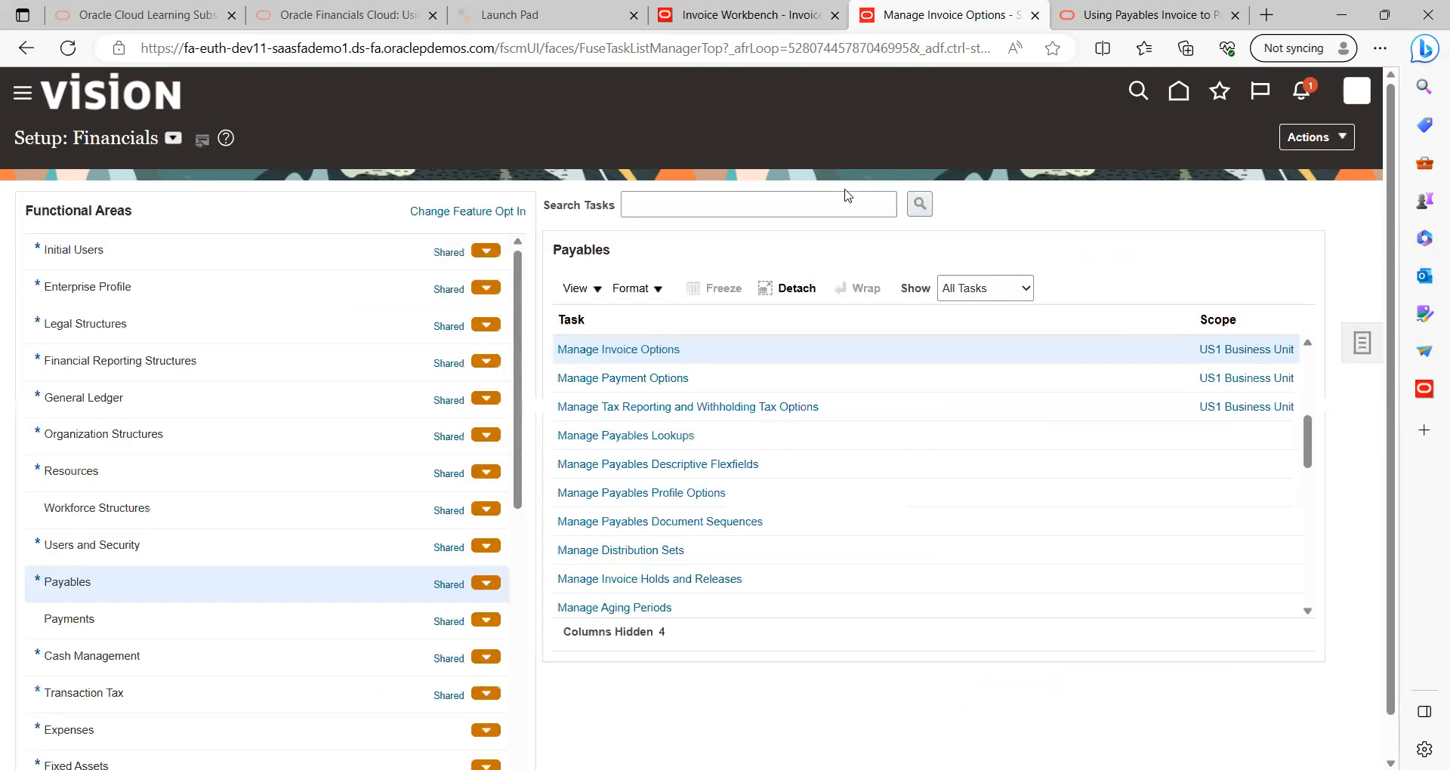
Go to the Payables Invoices work area and start creating a new invoice
left_click(1180, 94)
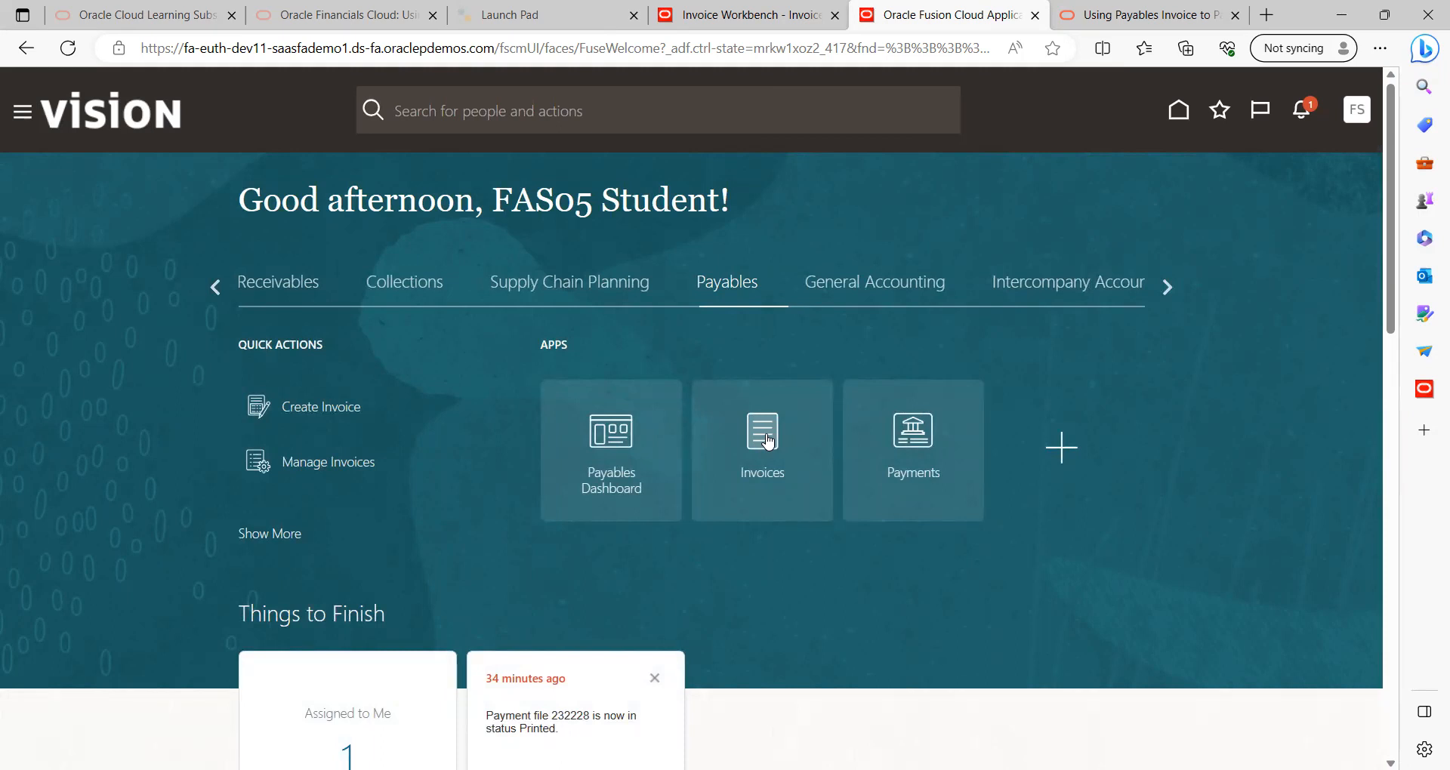
left_click(768, 441)
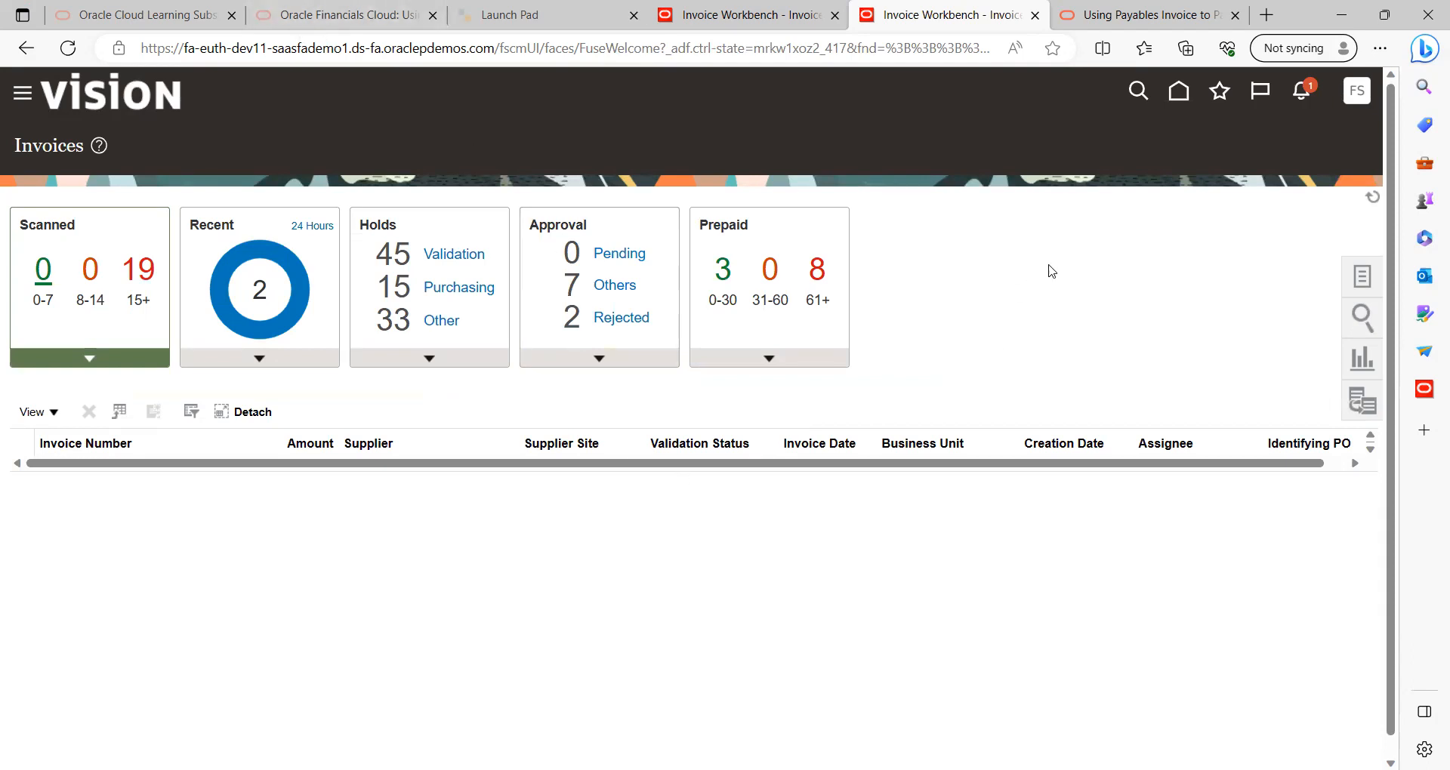
left_click(1362, 284)
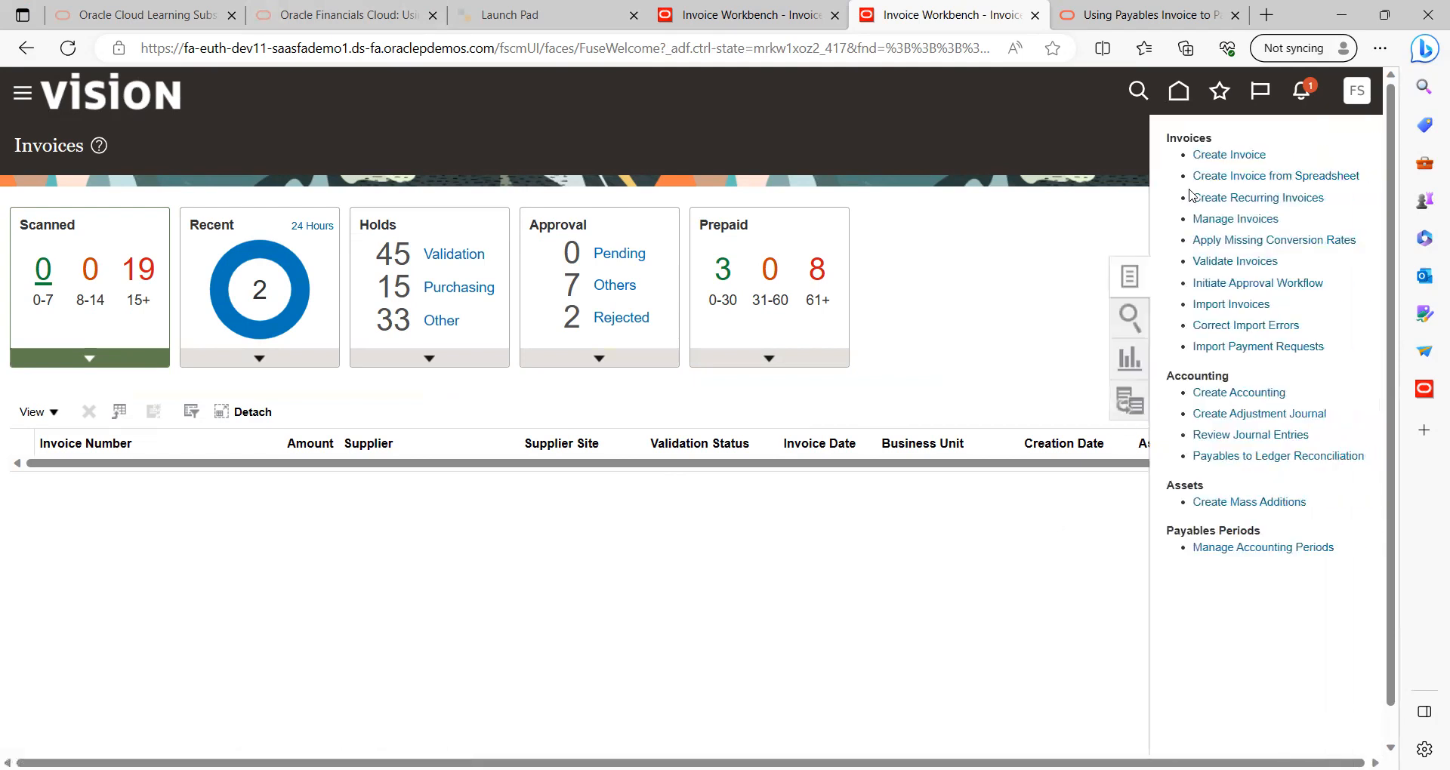
left_click(1247, 155)
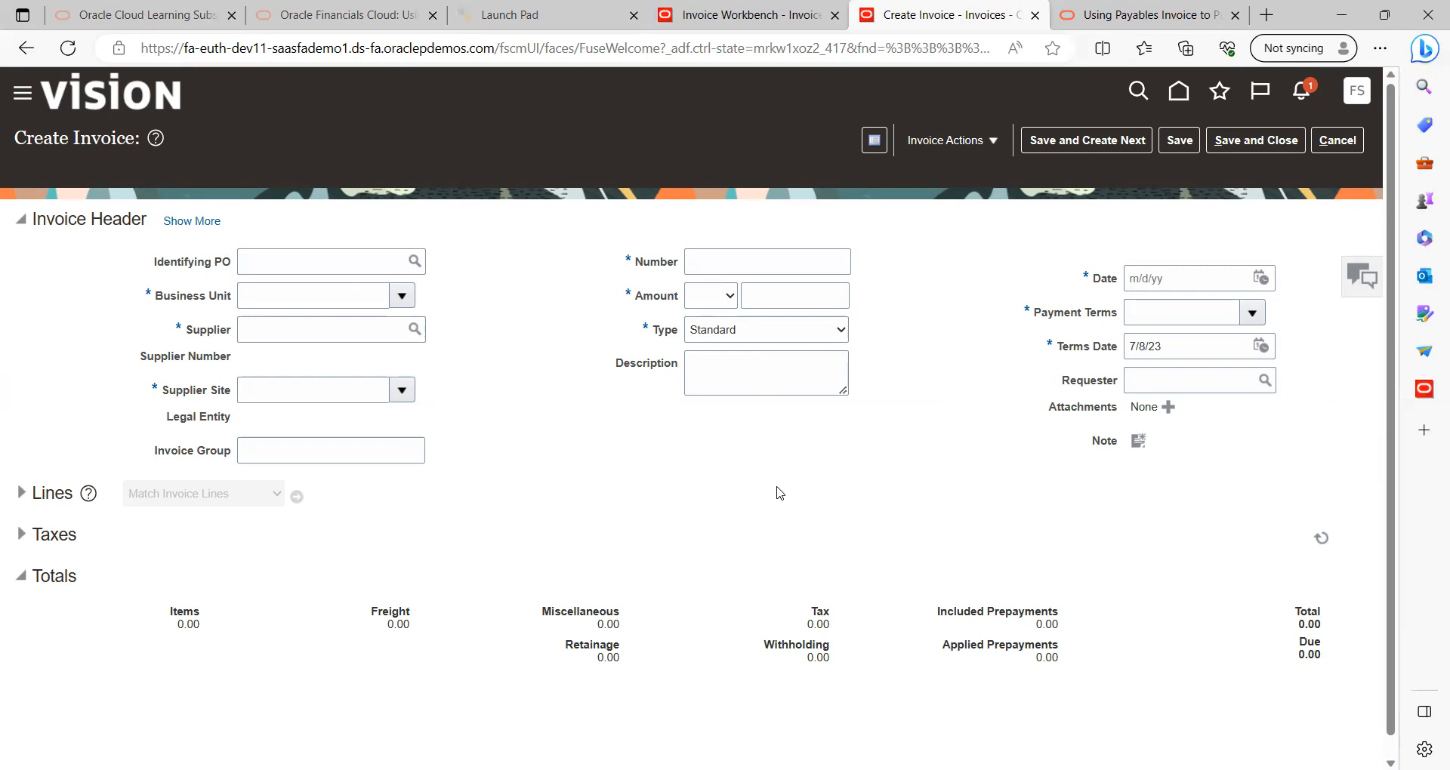
Set the new invoice's business unit to US1 Business Unit
left_click(299, 296)
type("US1")
left_click(299, 330)
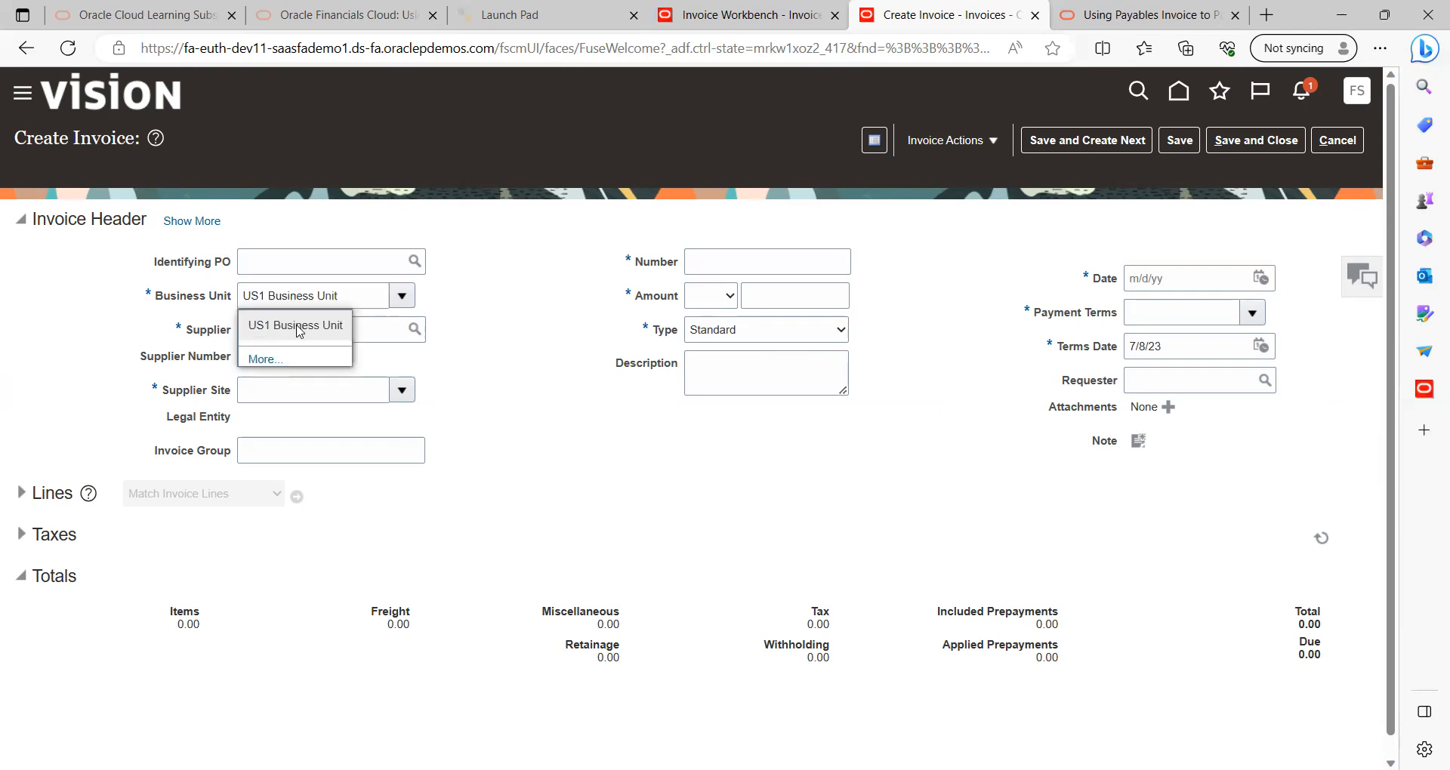
Search for suppliers matching ABC and select ABC Consulting as the invoice's supplier
left_click(380, 331)
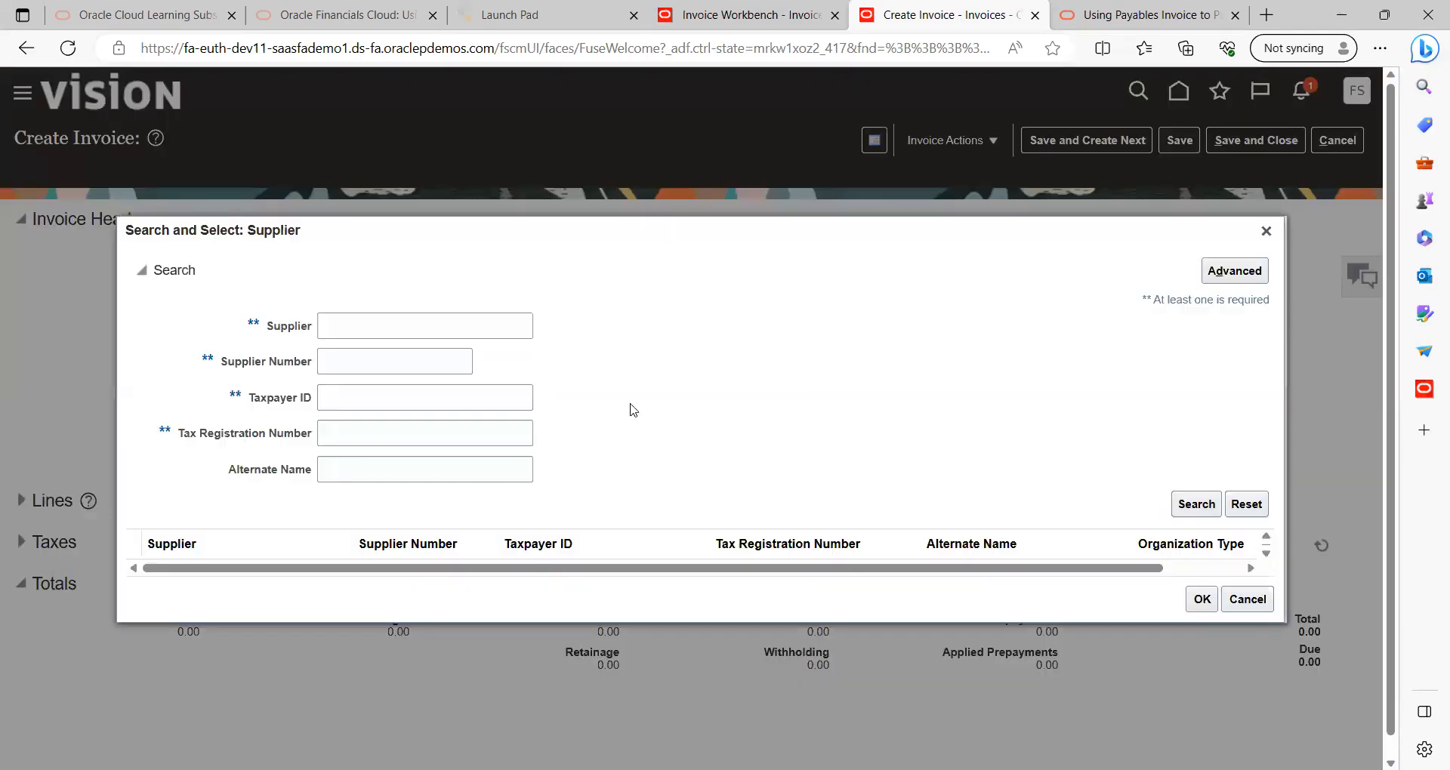
left_click(371, 329)
type("ABC")
key("Return")
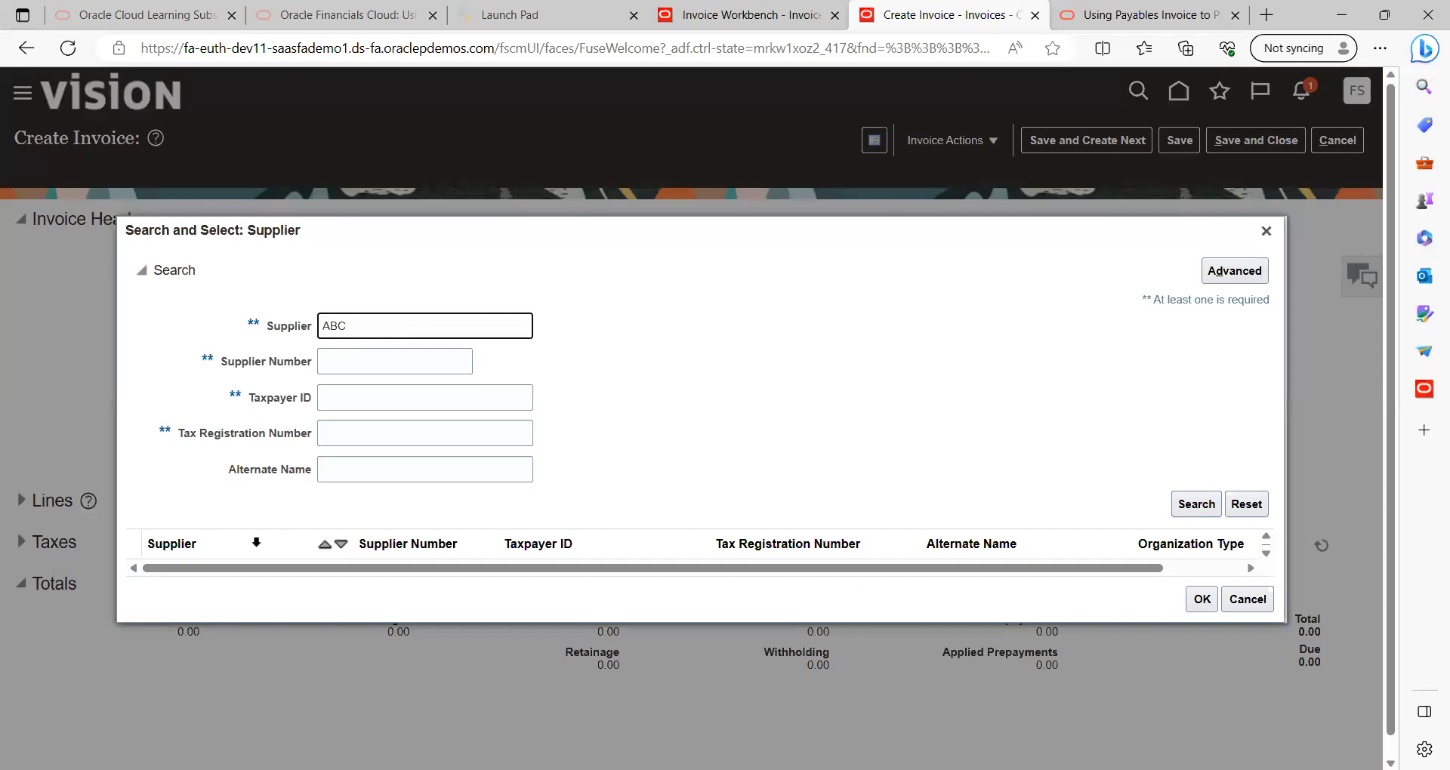
right_click(197, 575)
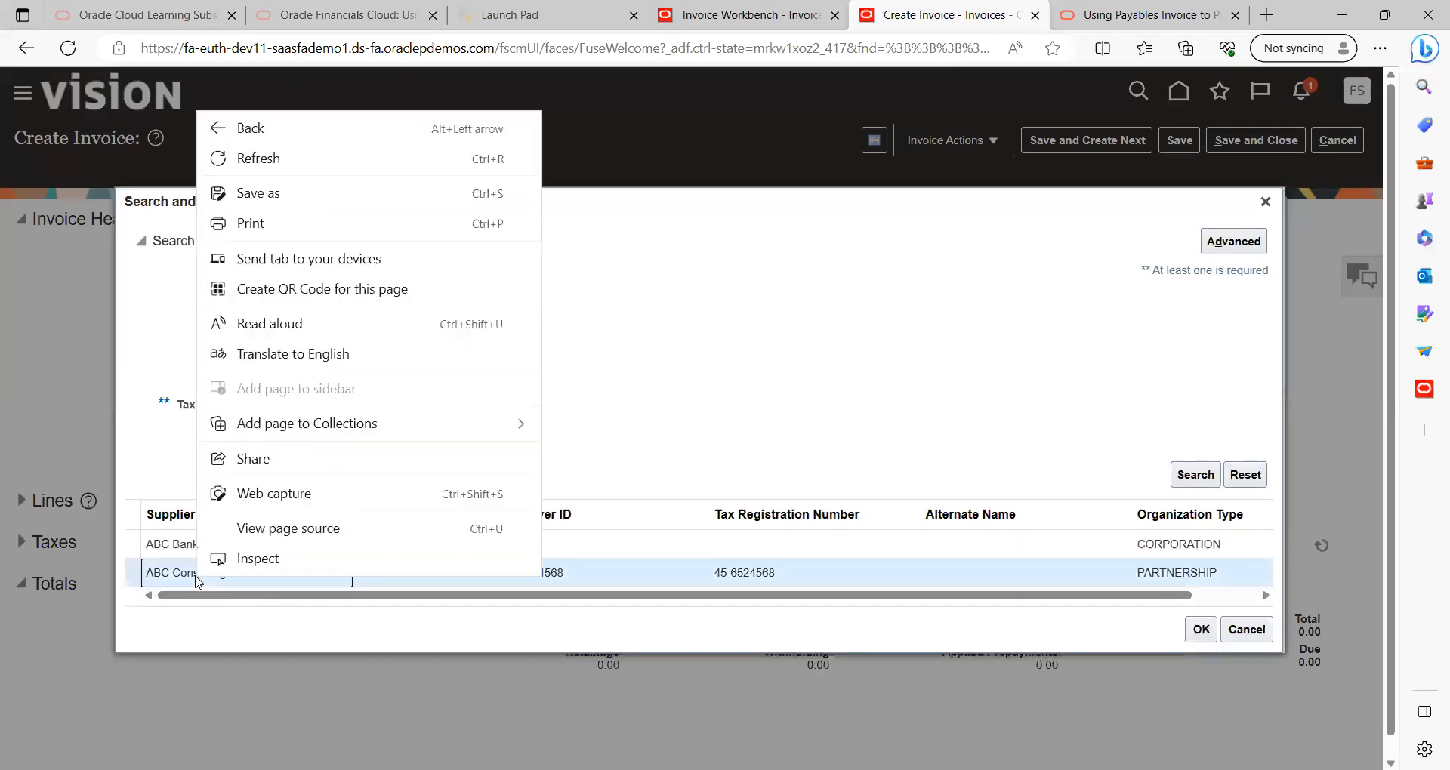
left_click(167, 586)
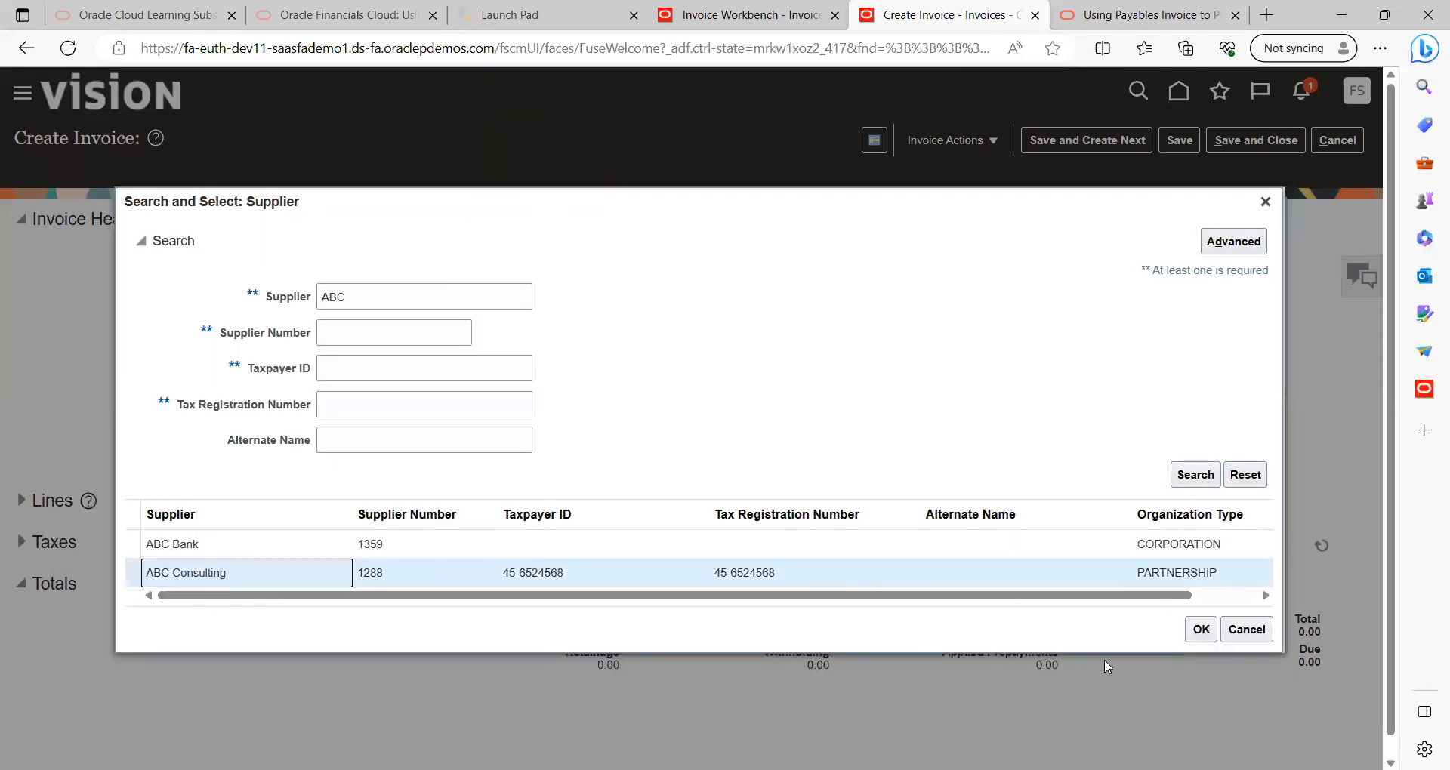
left_click(1200, 632)
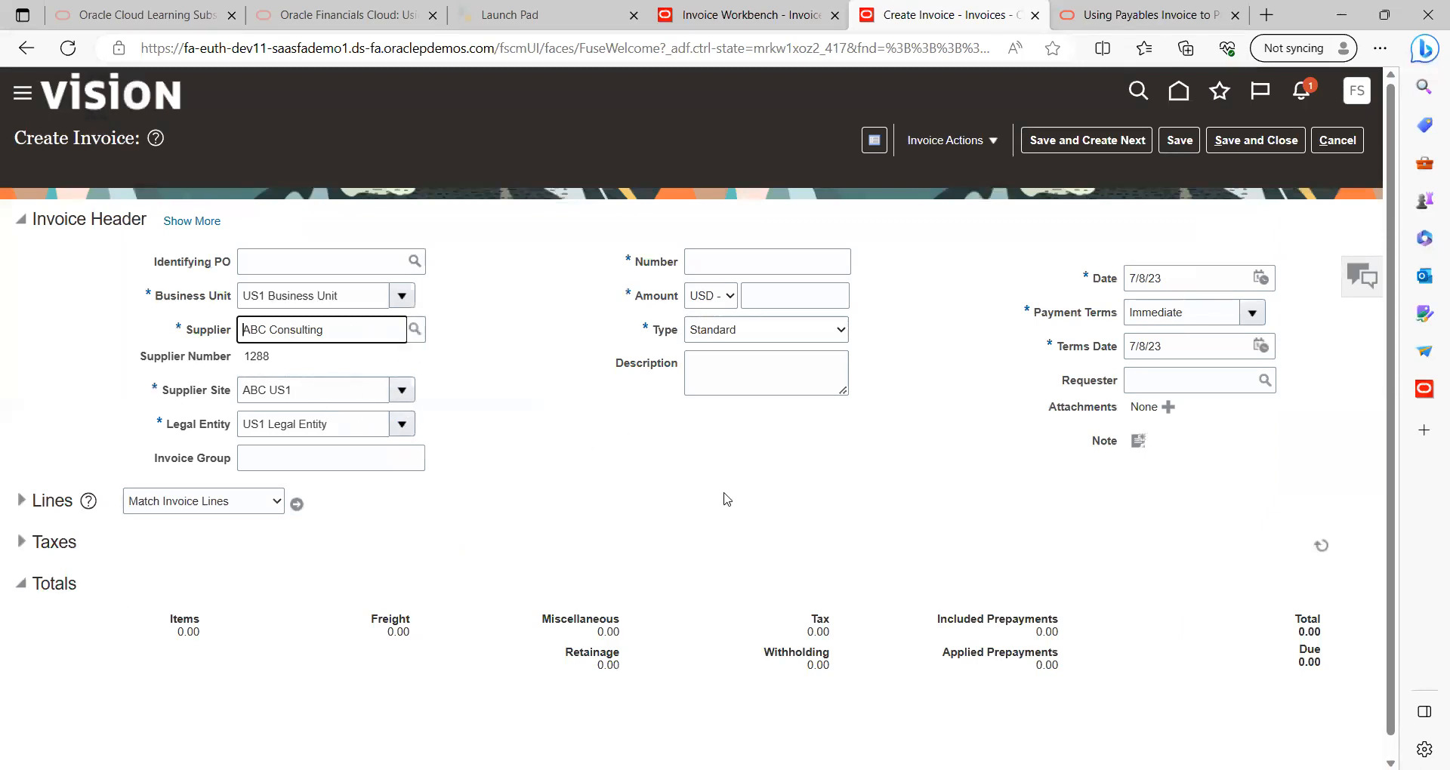
Enter PR002 as the invoice number and 100 as the invoice amount
left_click(693, 260)
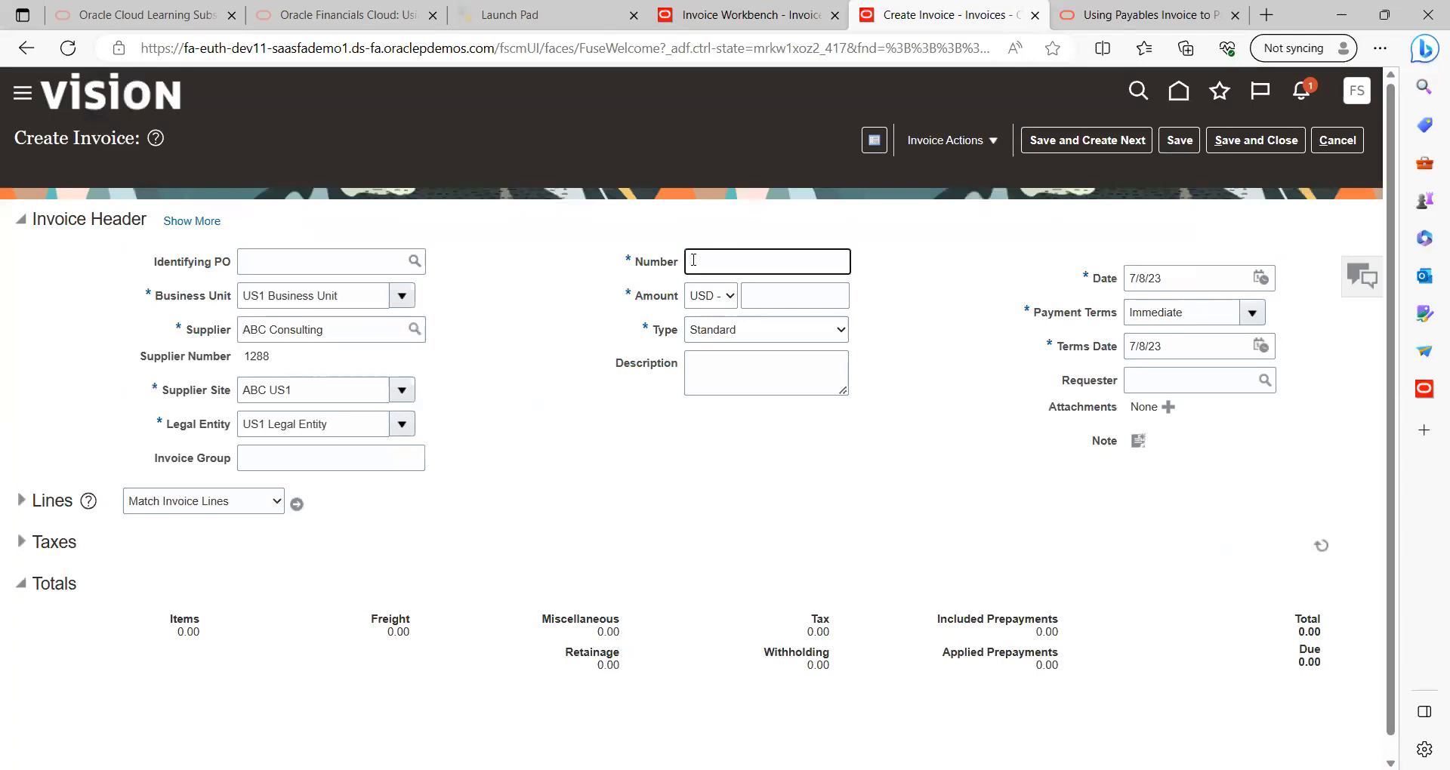
type("IR002")
key("Tab")
key("Tab")
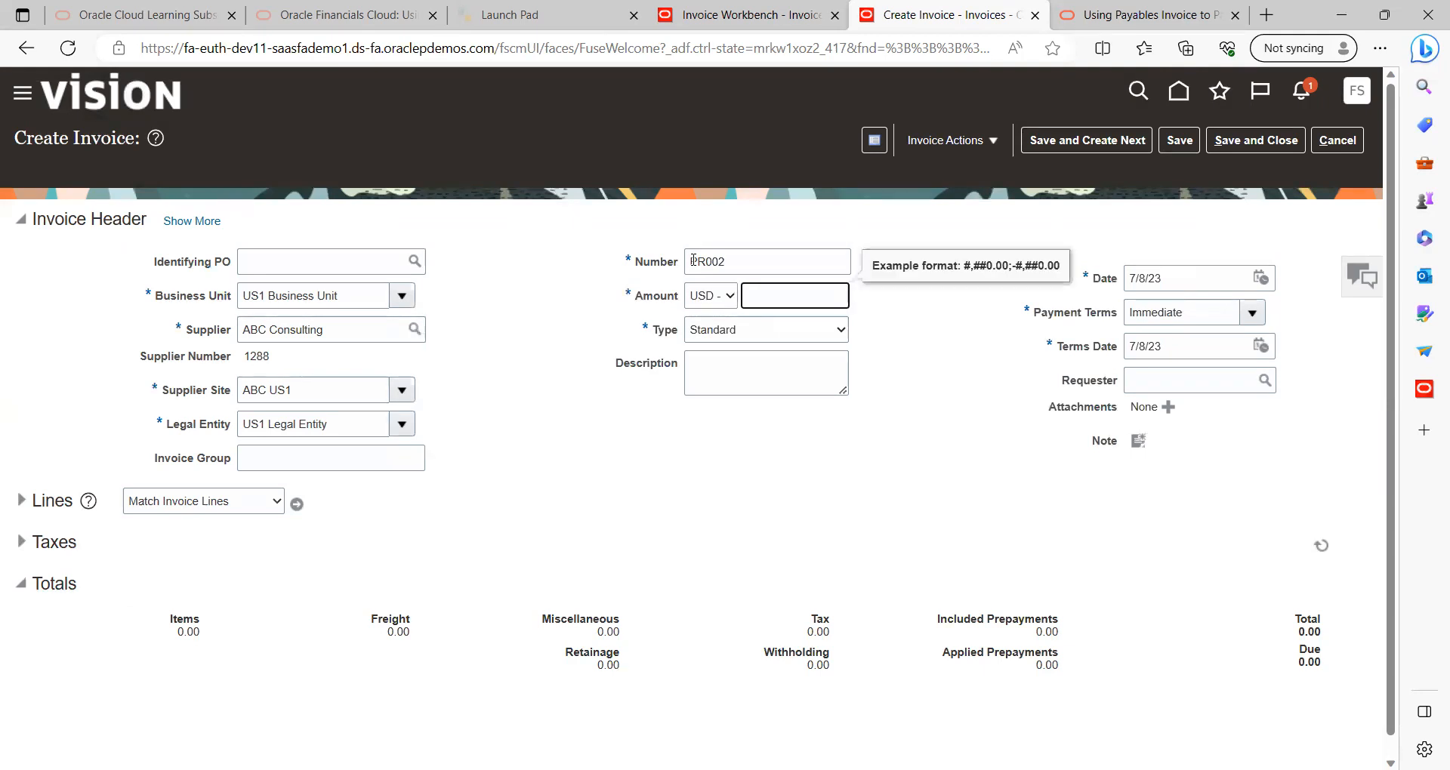
type("100")
key("Tab")
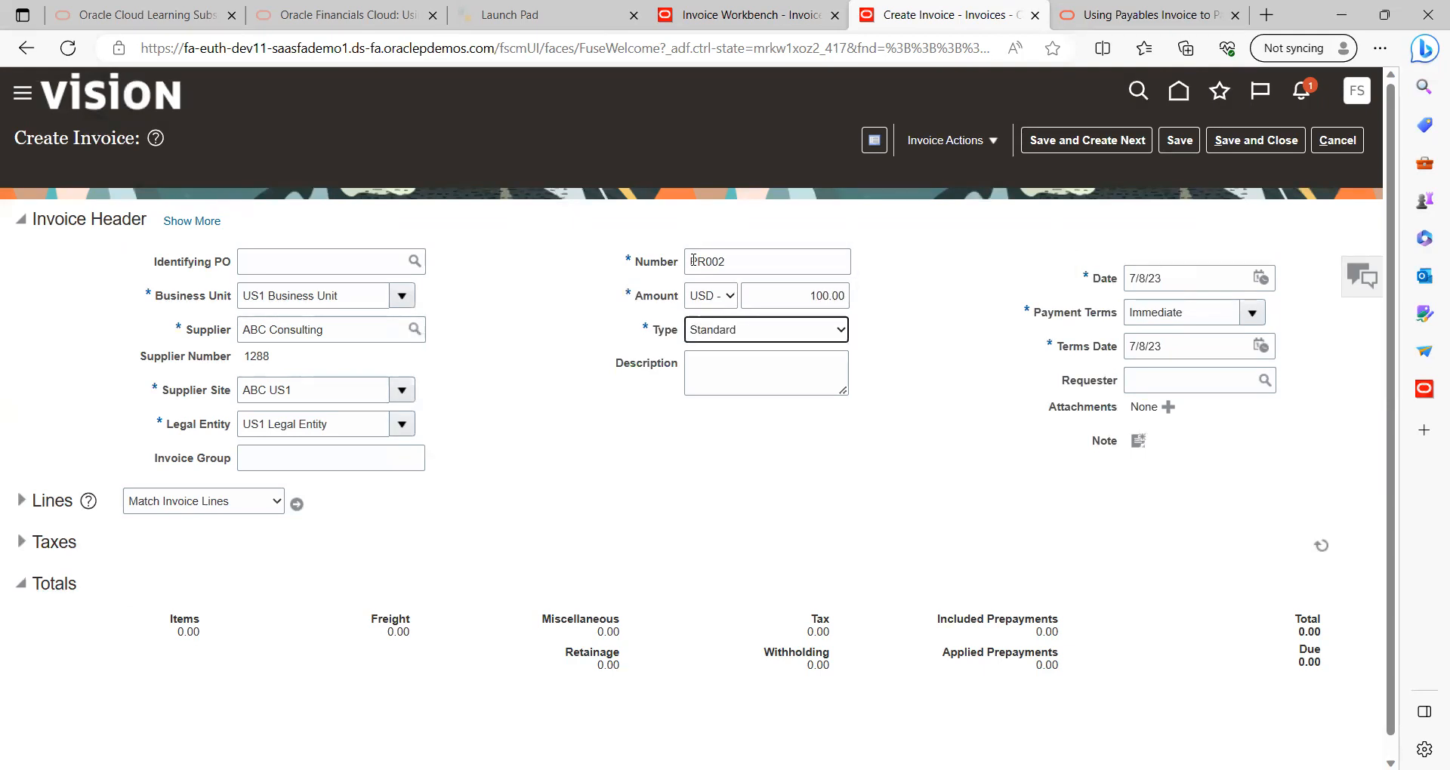
Set the invoice type to Prepayment and save the invoice
left_click(751, 337)
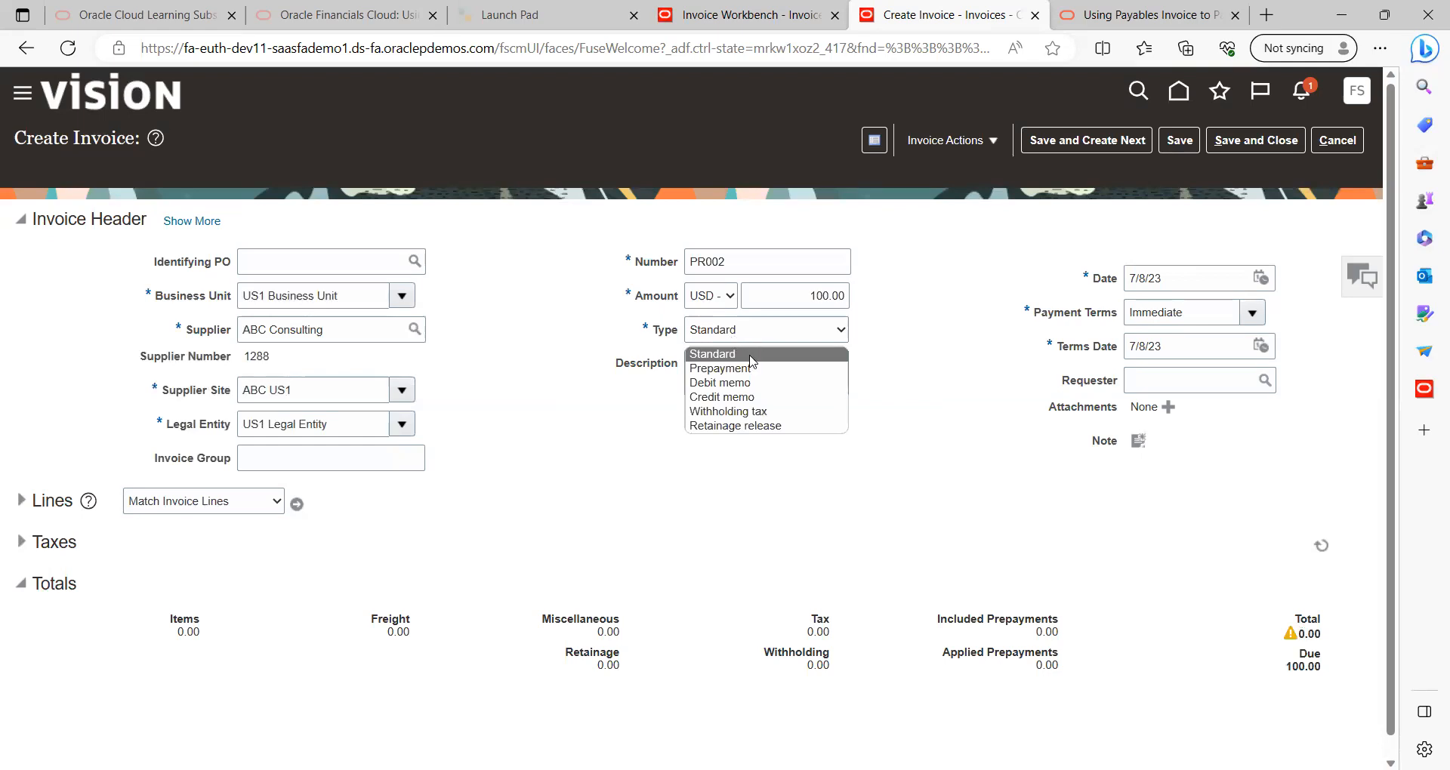
left_click(723, 370)
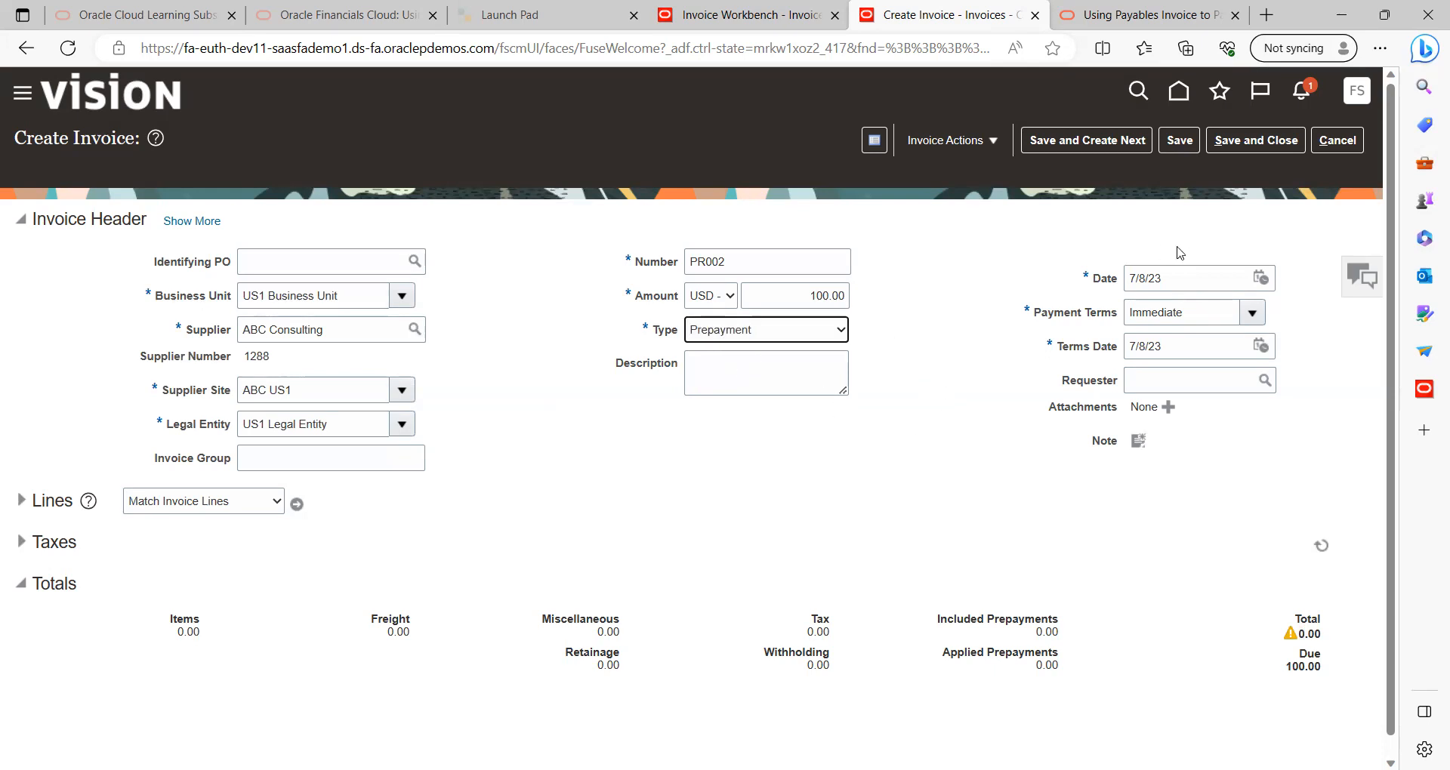
left_click(1182, 142)
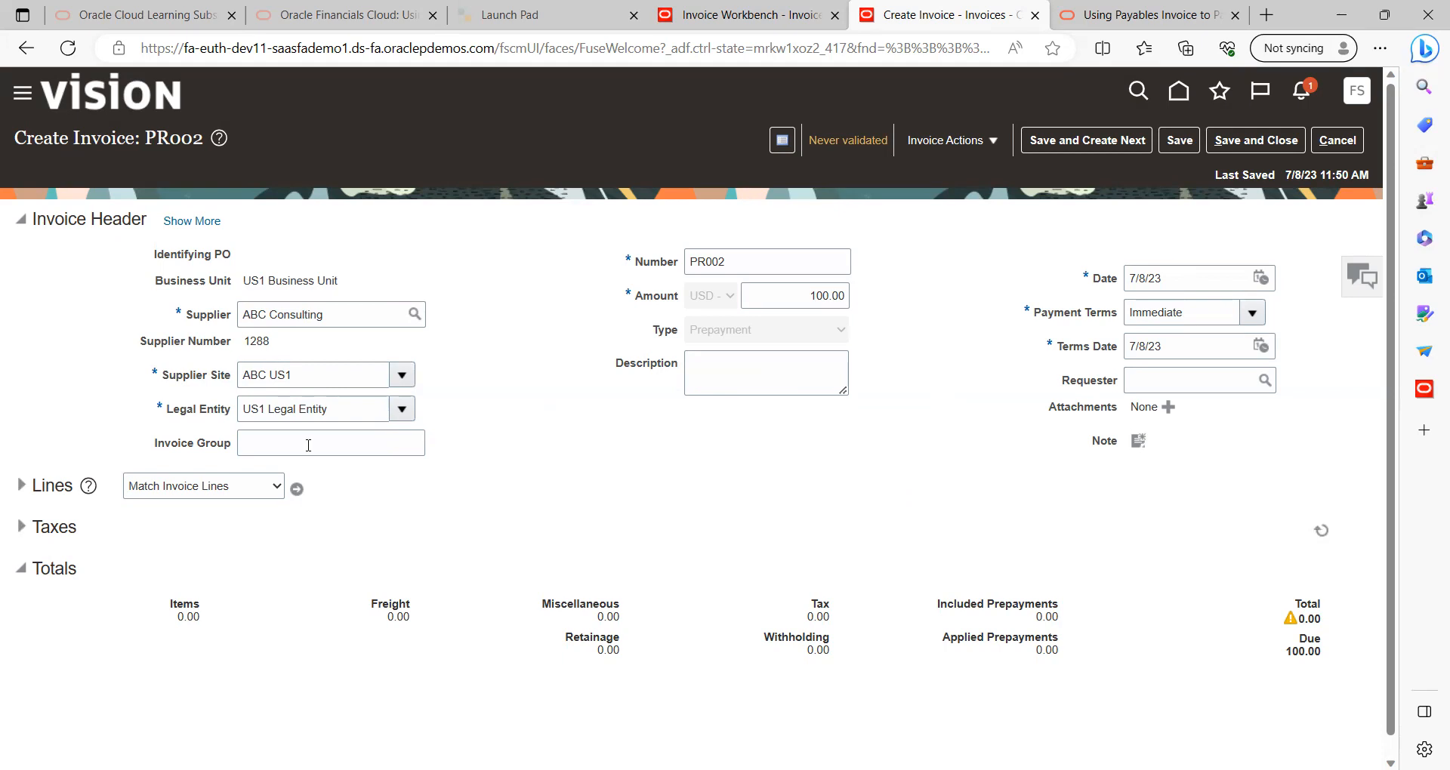
Expand the invoice lines, enter an amount of 100 for the first Item line, and save the invoice
left_click(22, 487)
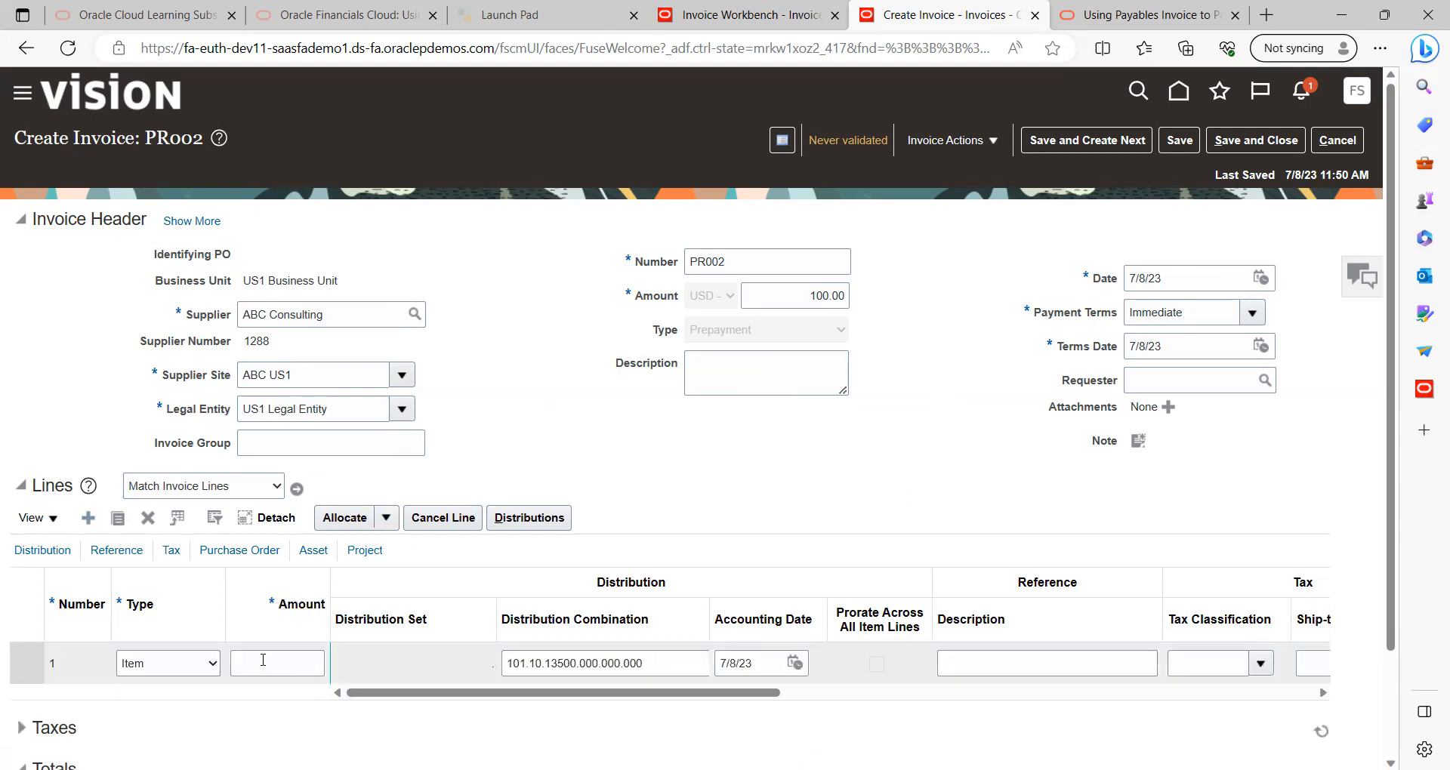
left_click(263, 660)
type("100")
key("Tab")
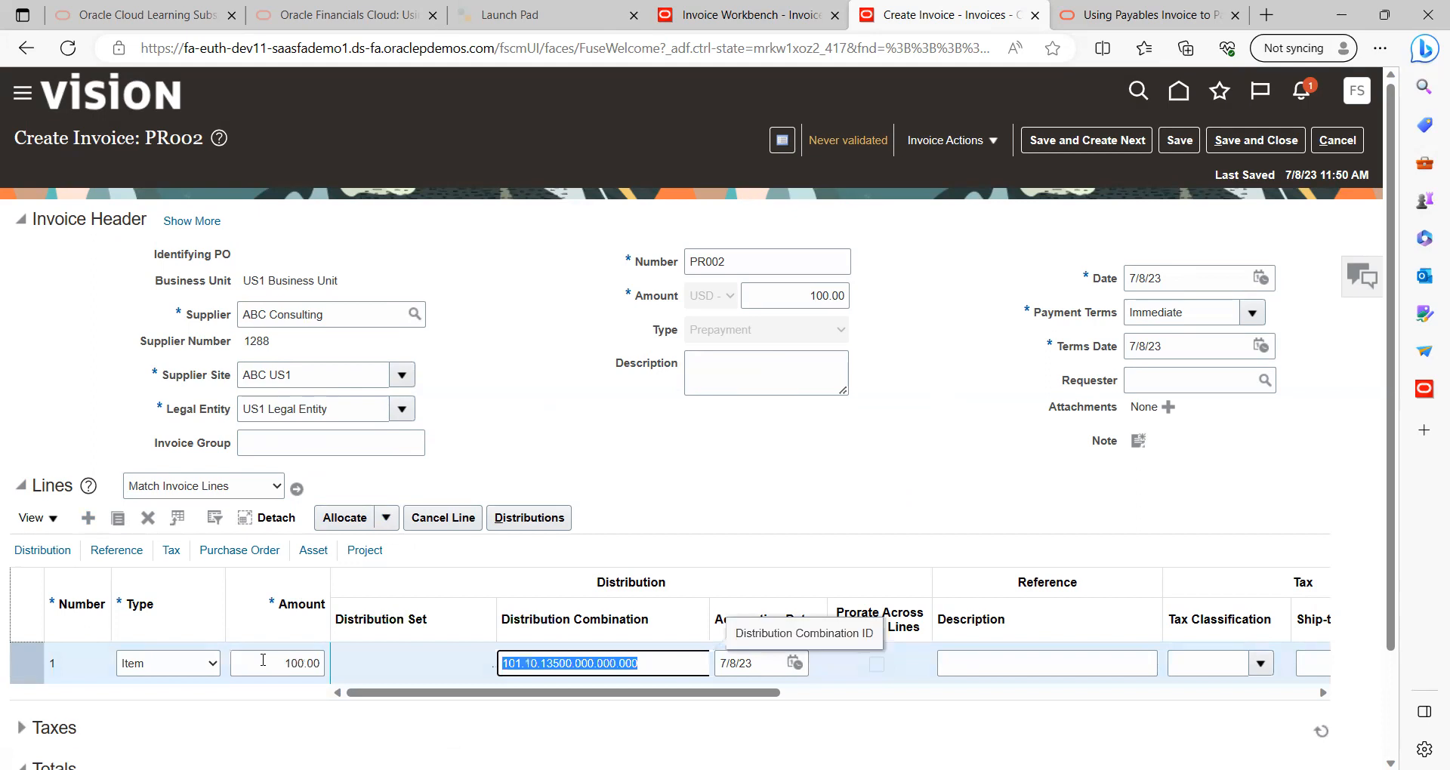
left_click(1180, 140)
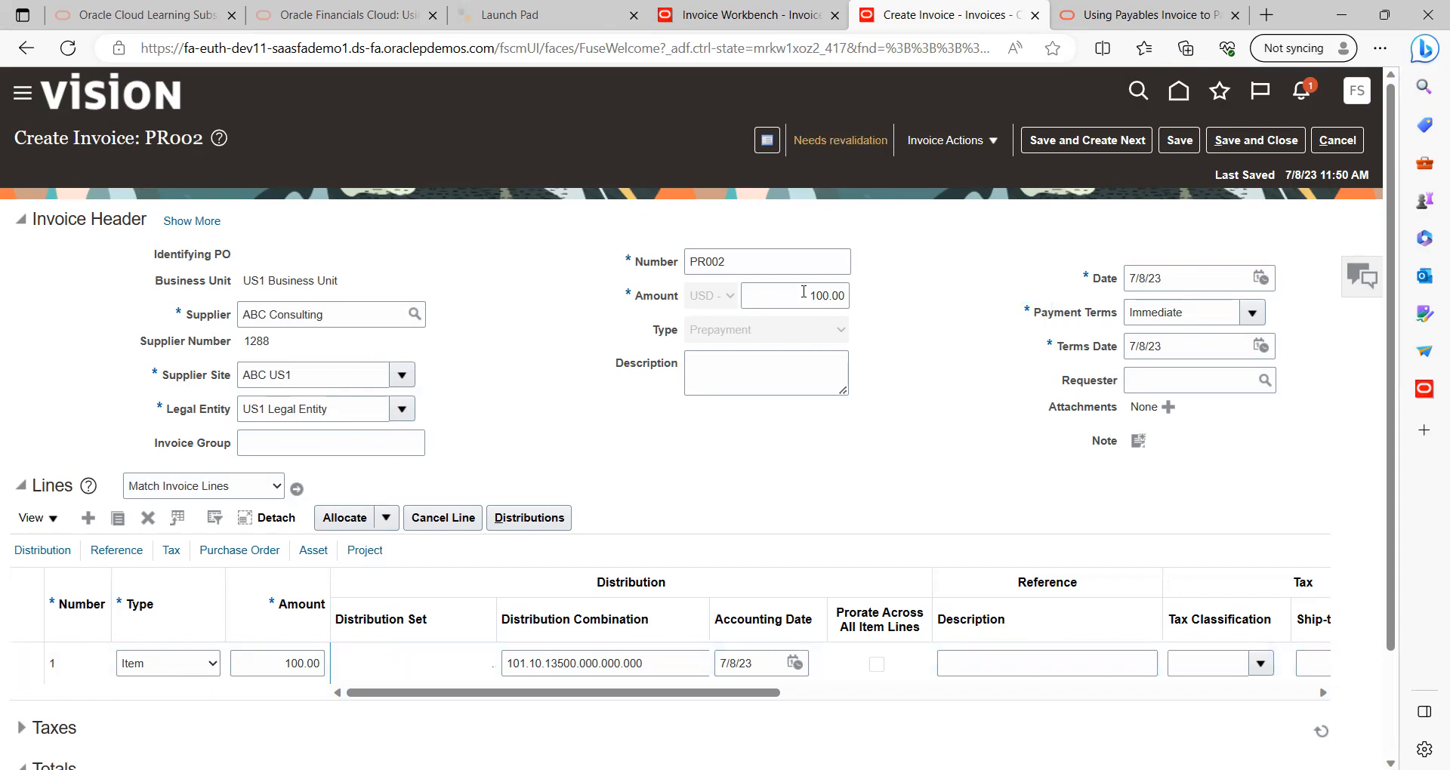
Change the amount in the invoice header to 109
double_click(803, 292)
type("109")
key("Tab")
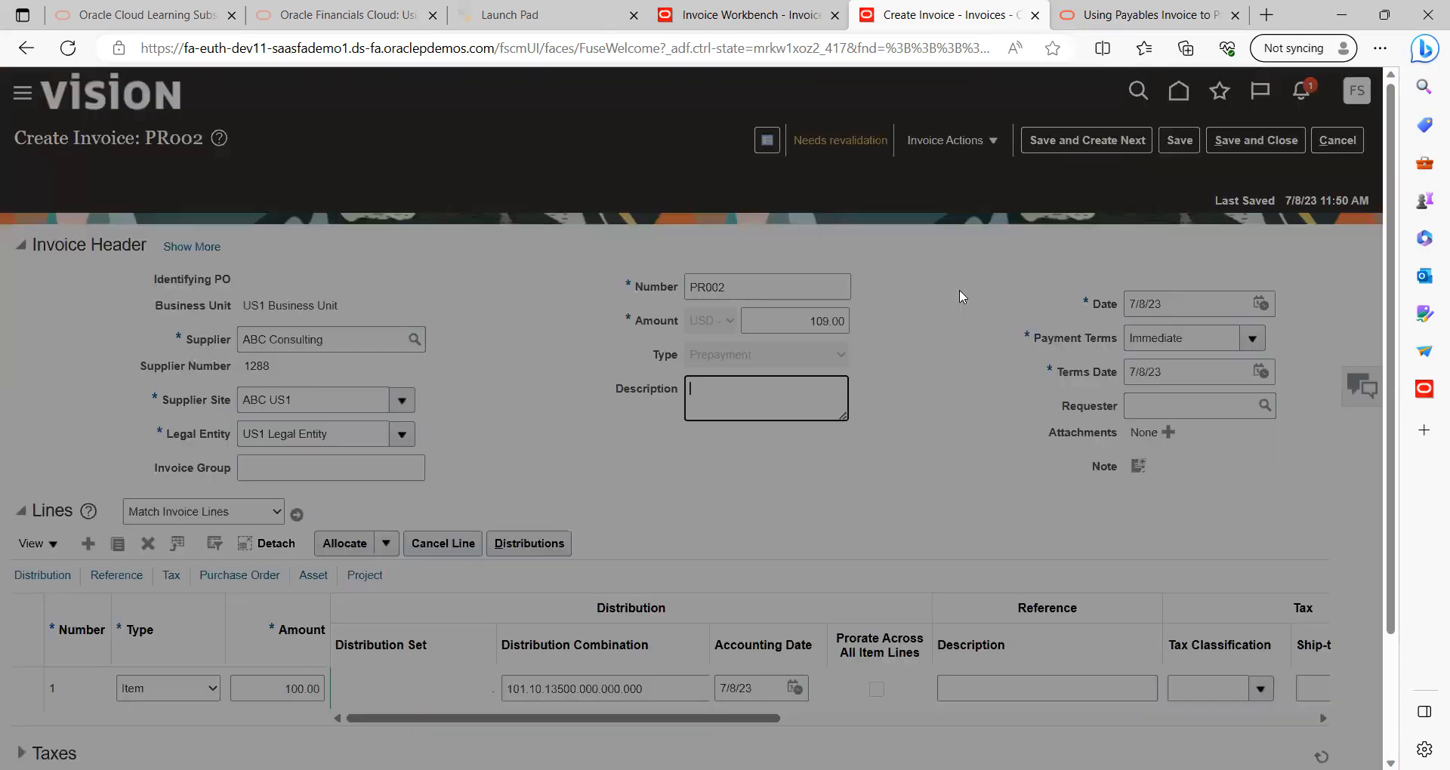
left_click(895, 446)
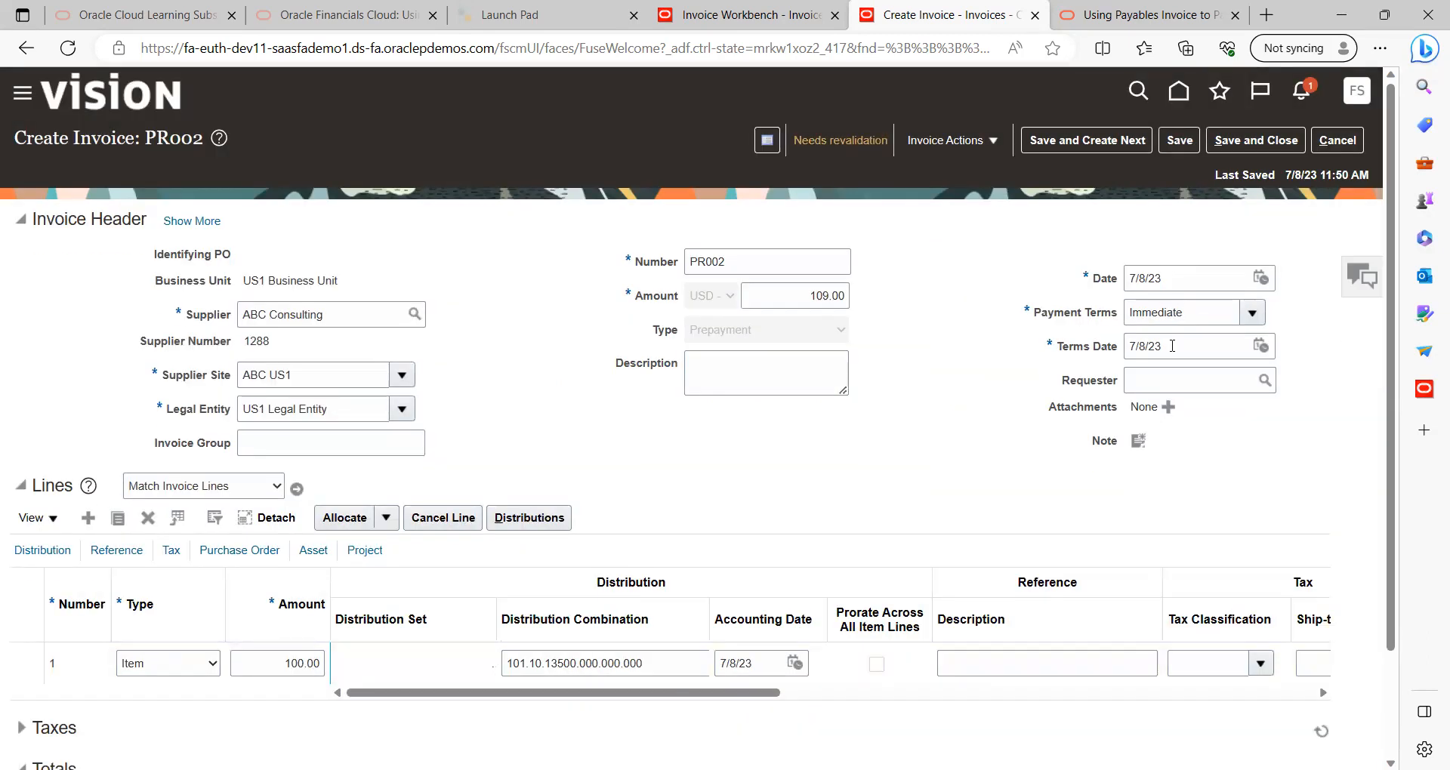
Check the distributions of the invoice line, then save and close them
left_click_drag(1388, 340, 1393, 374)
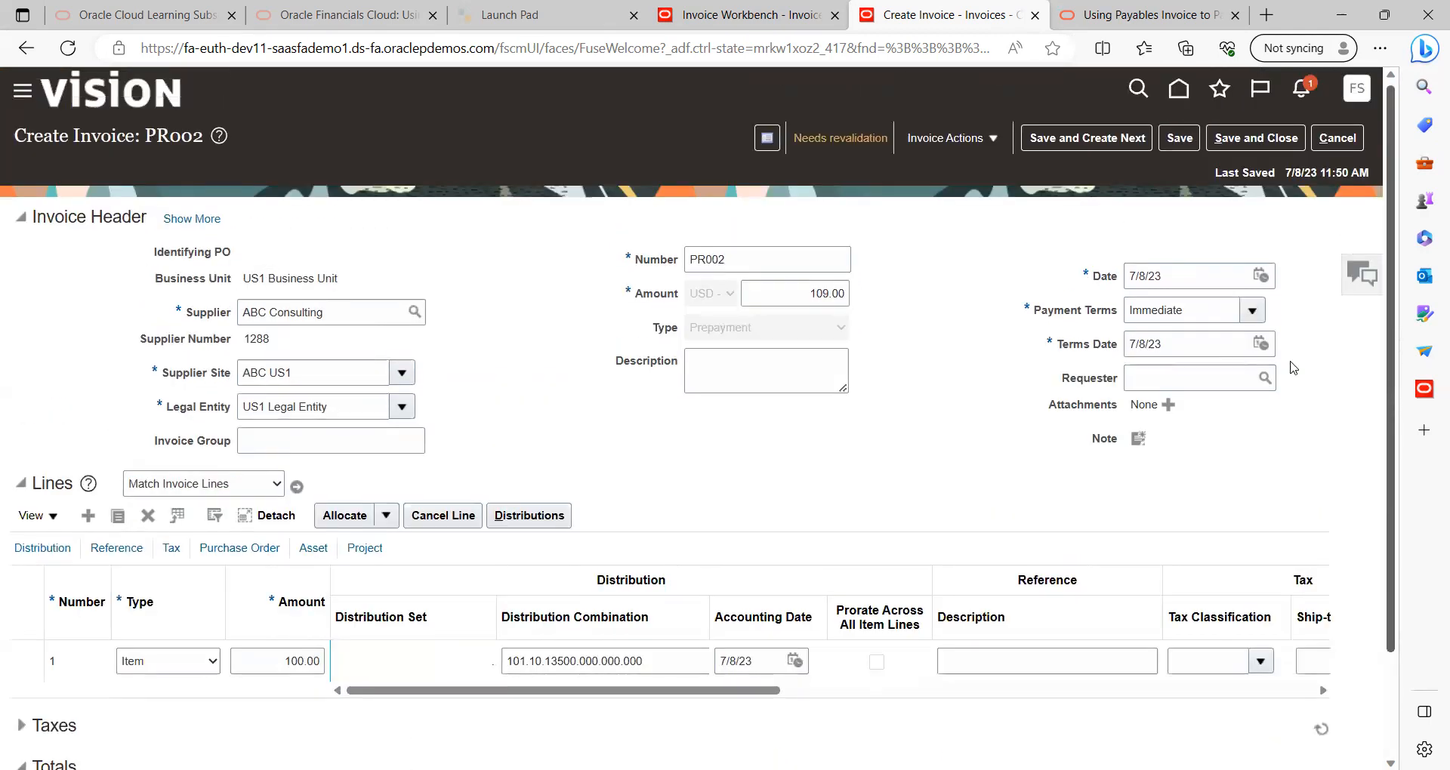
left_click(529, 515)
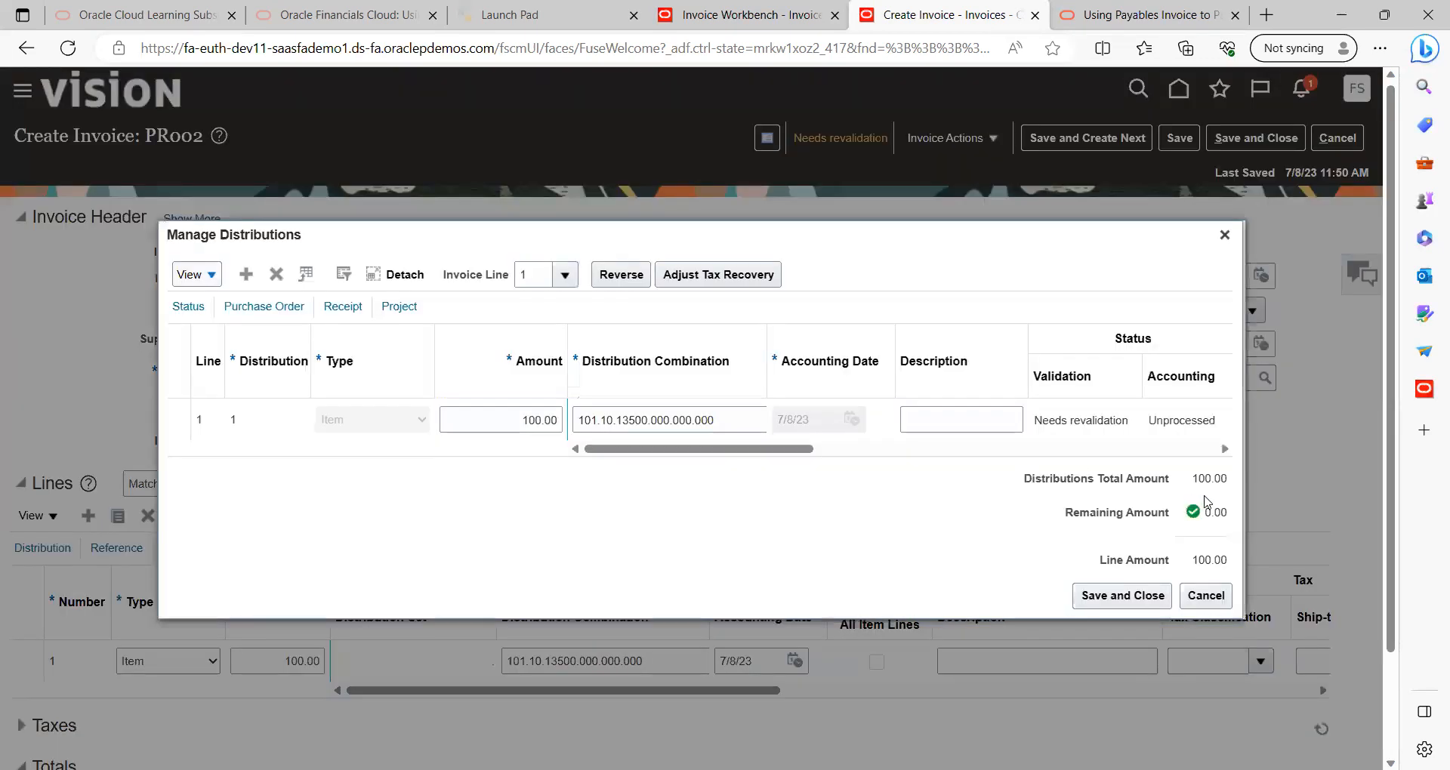
left_click(1145, 601)
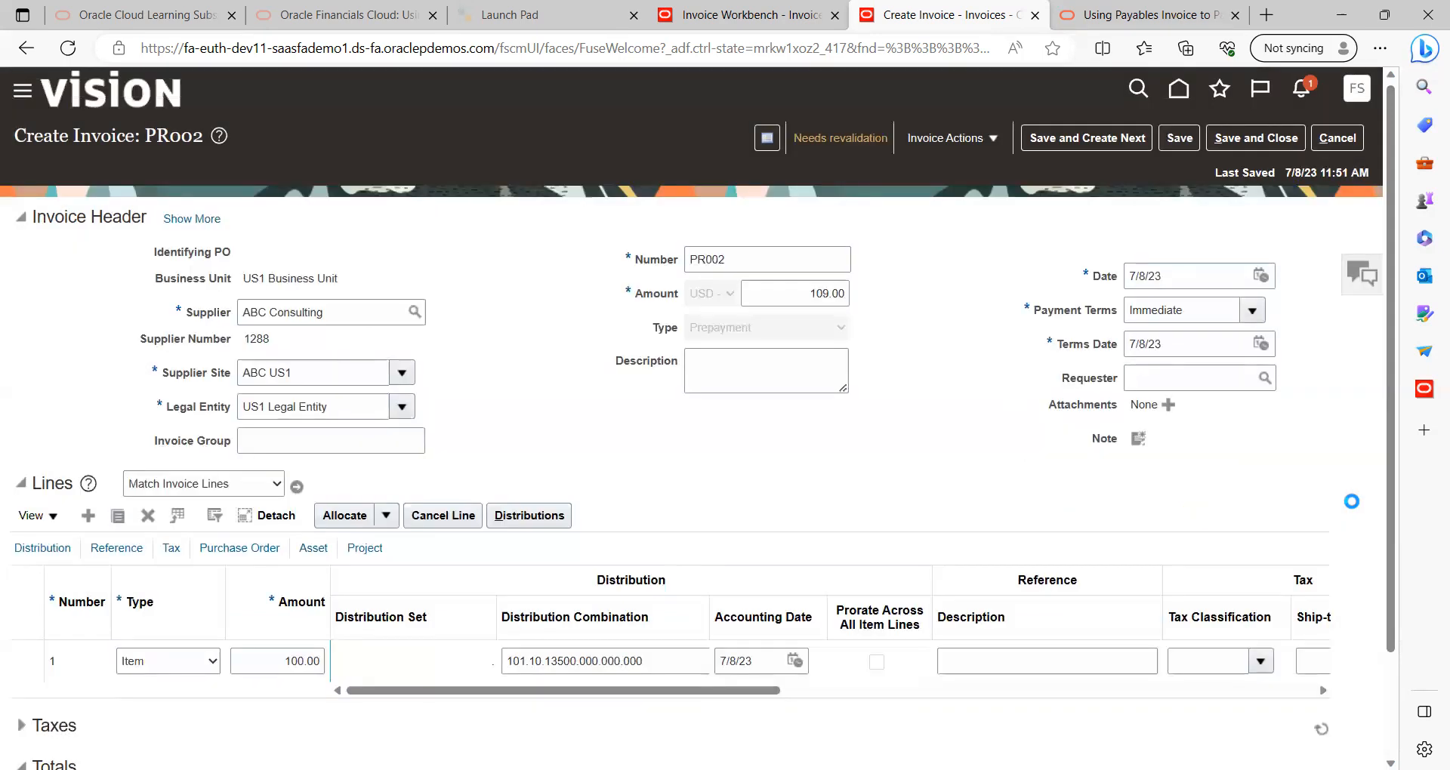
Validate the ABC Consulting prepayment invoice
mouse_move(1390, 427)
left_mouse_down()
mouse_move(1388, 591)
mouse_move(1374, 419)
left_mouse_up()
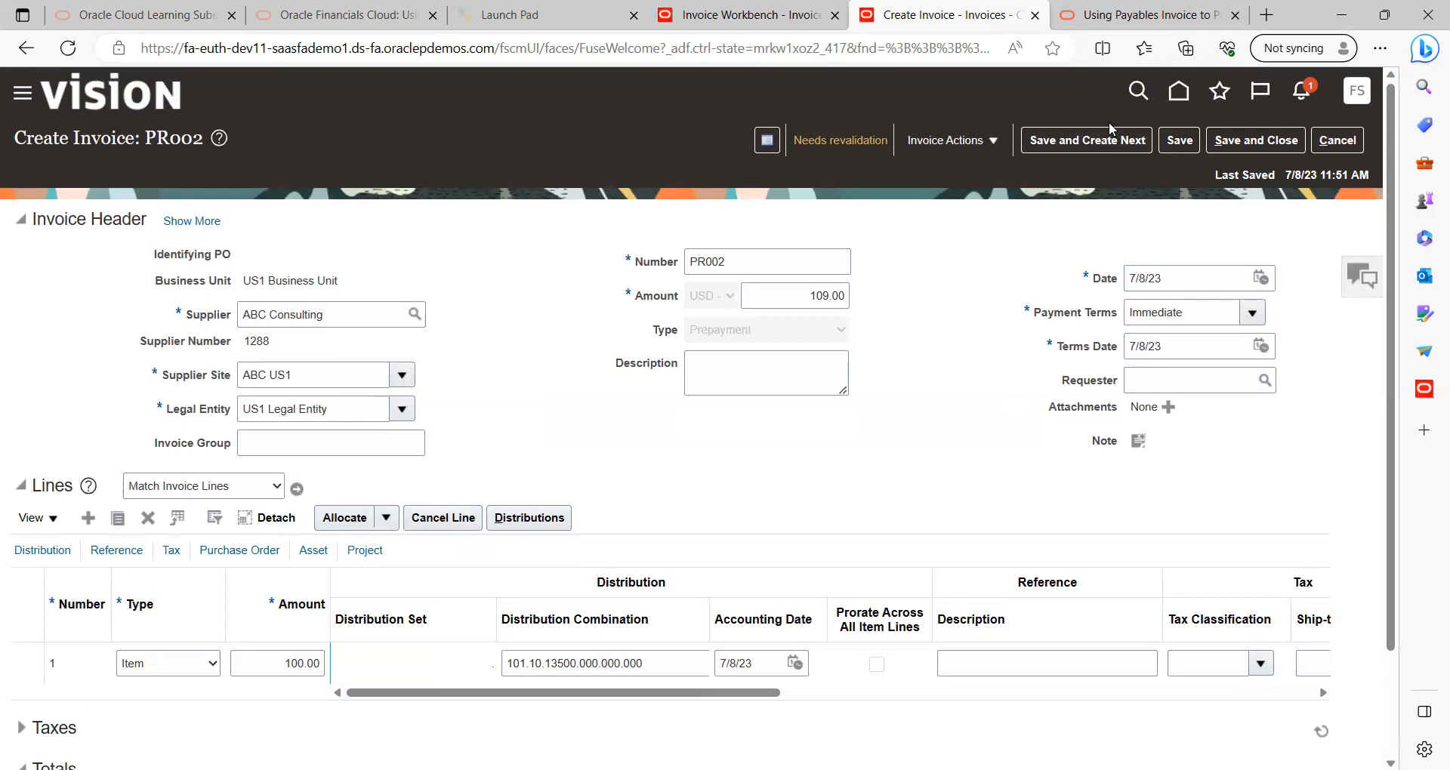
left_click(996, 143)
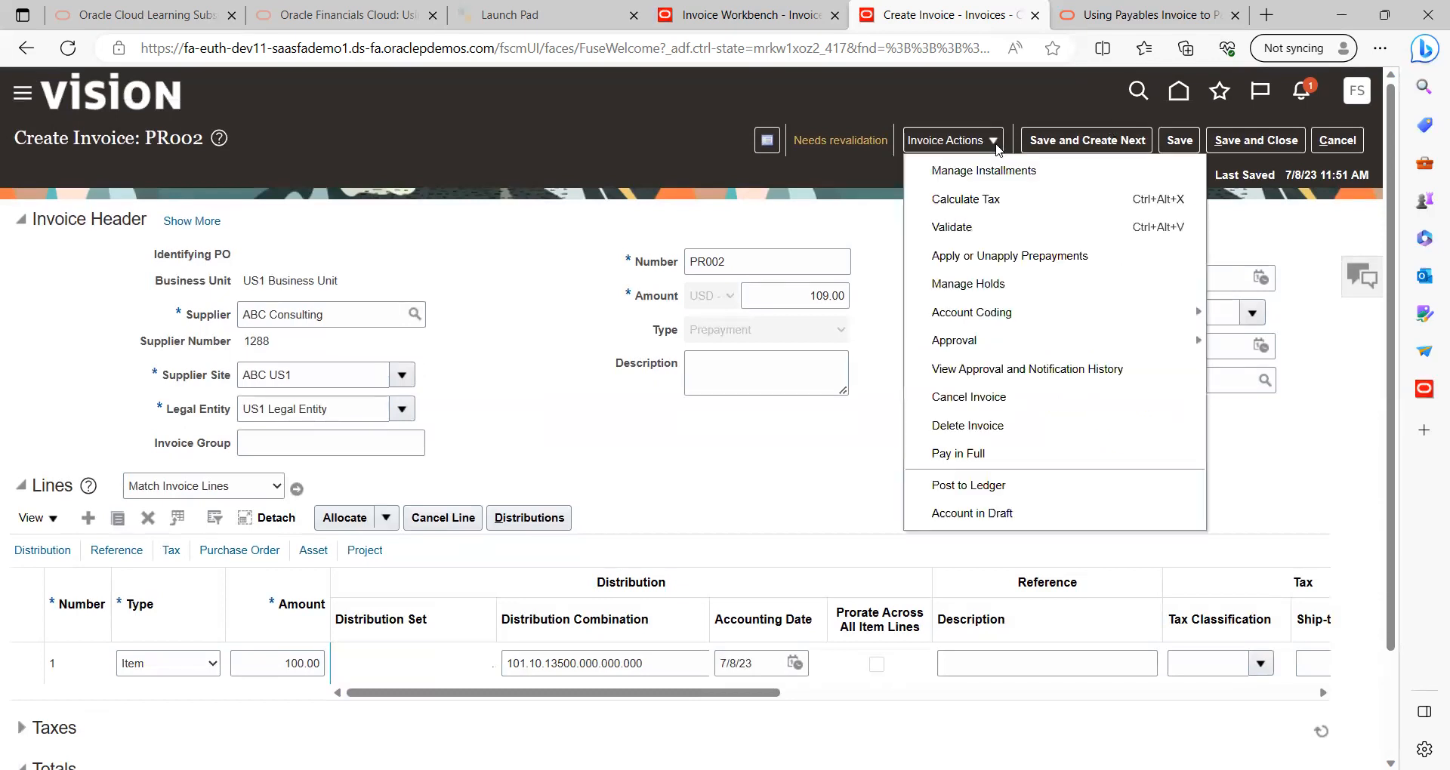
left_click(961, 227)
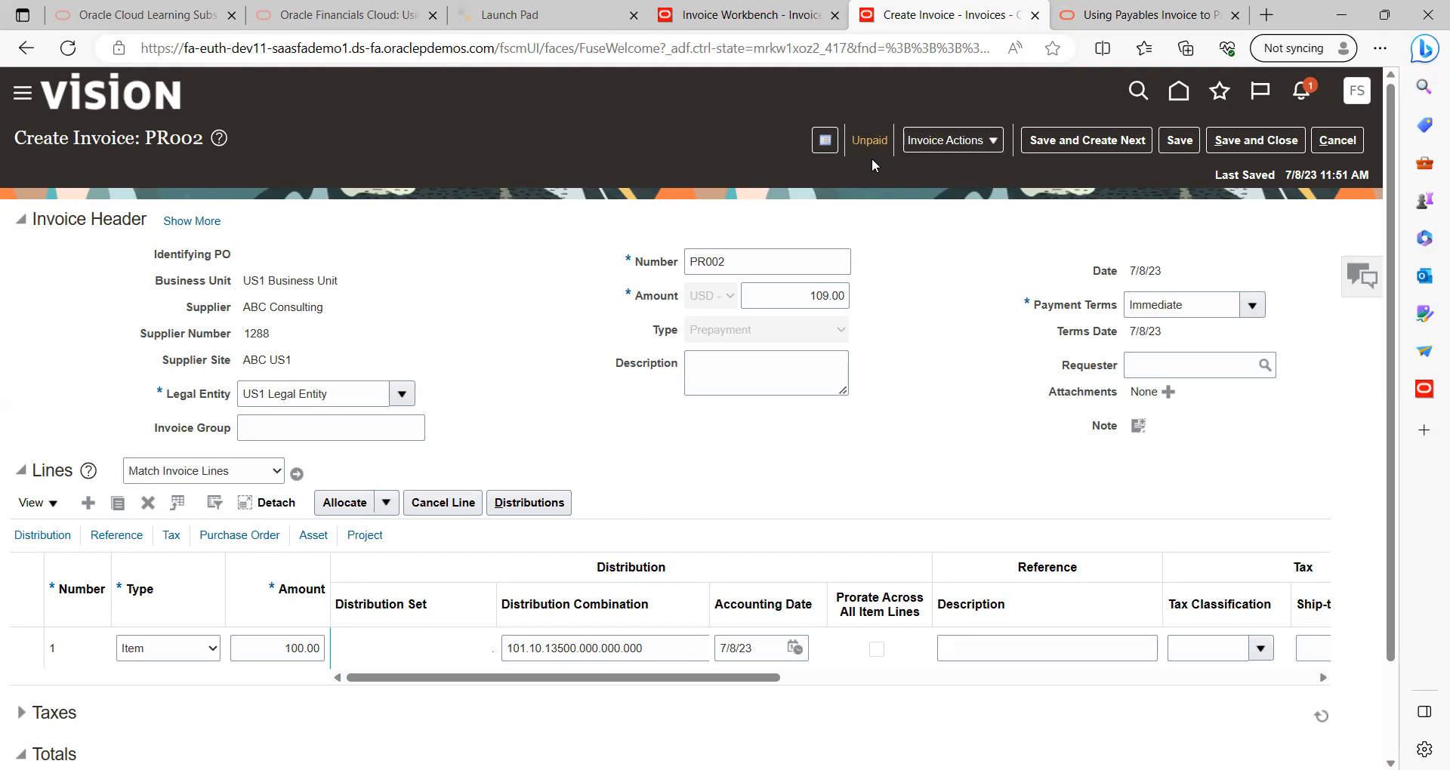
Post the prepayment invoice to the ledger and review its accounting lines
left_click(994, 144)
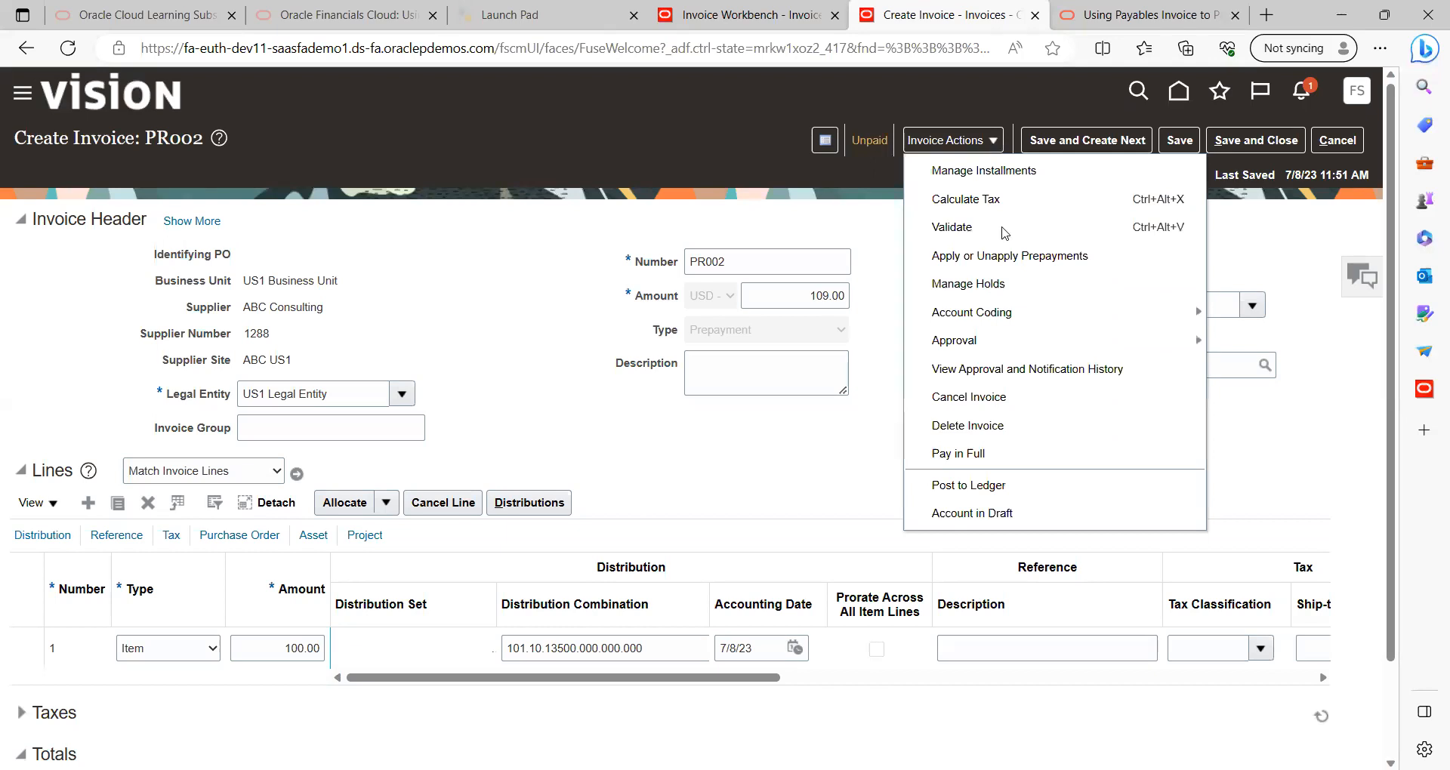
left_click(967, 486)
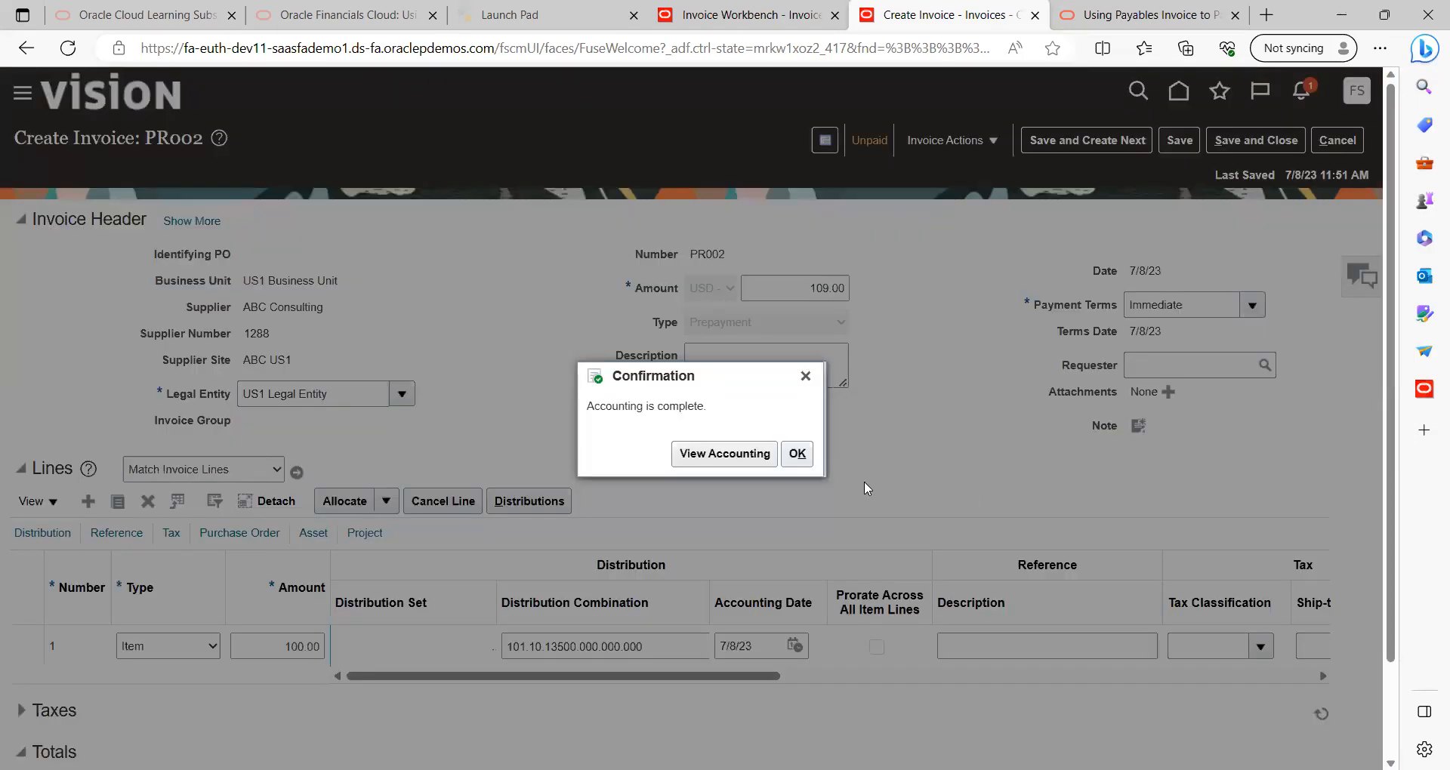
left_click(764, 454)
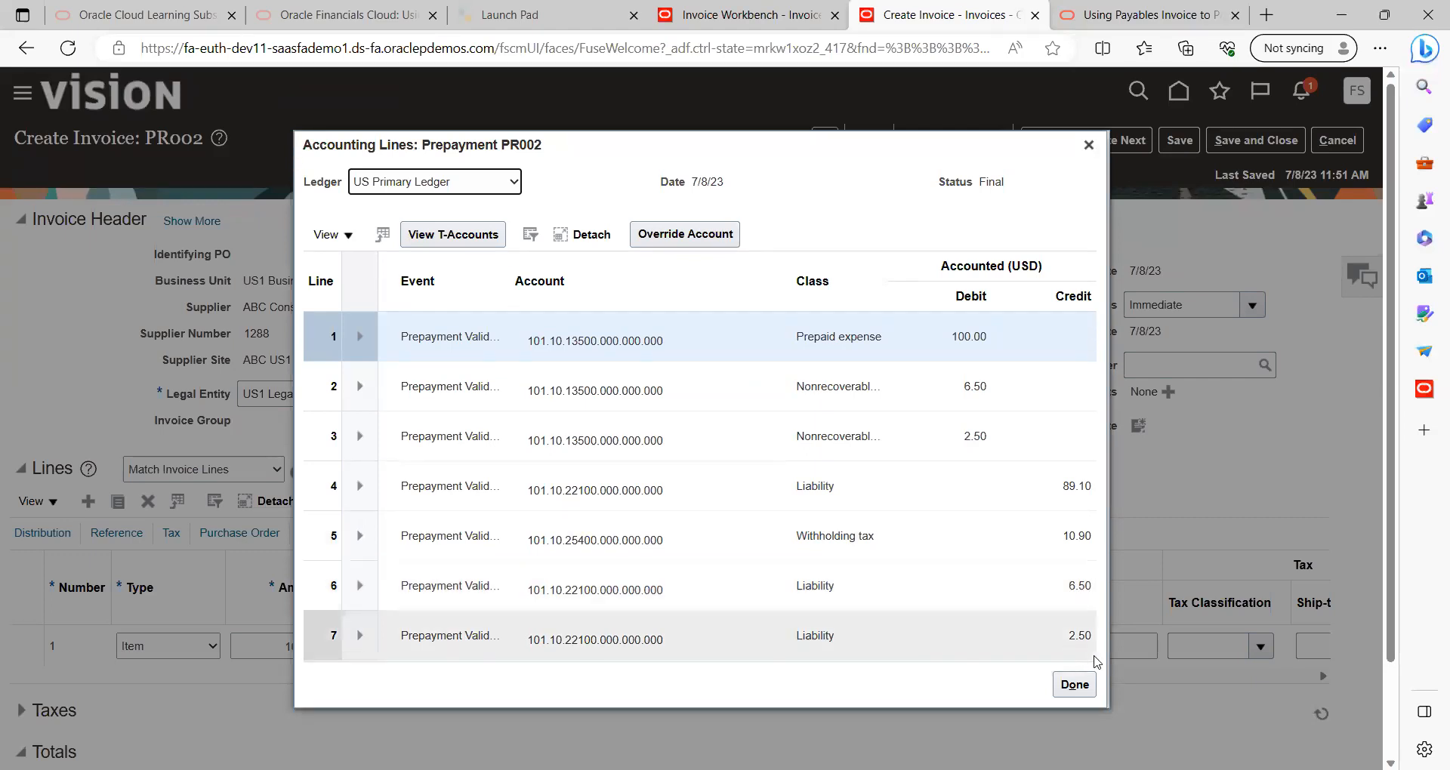
left_click(1074, 684)
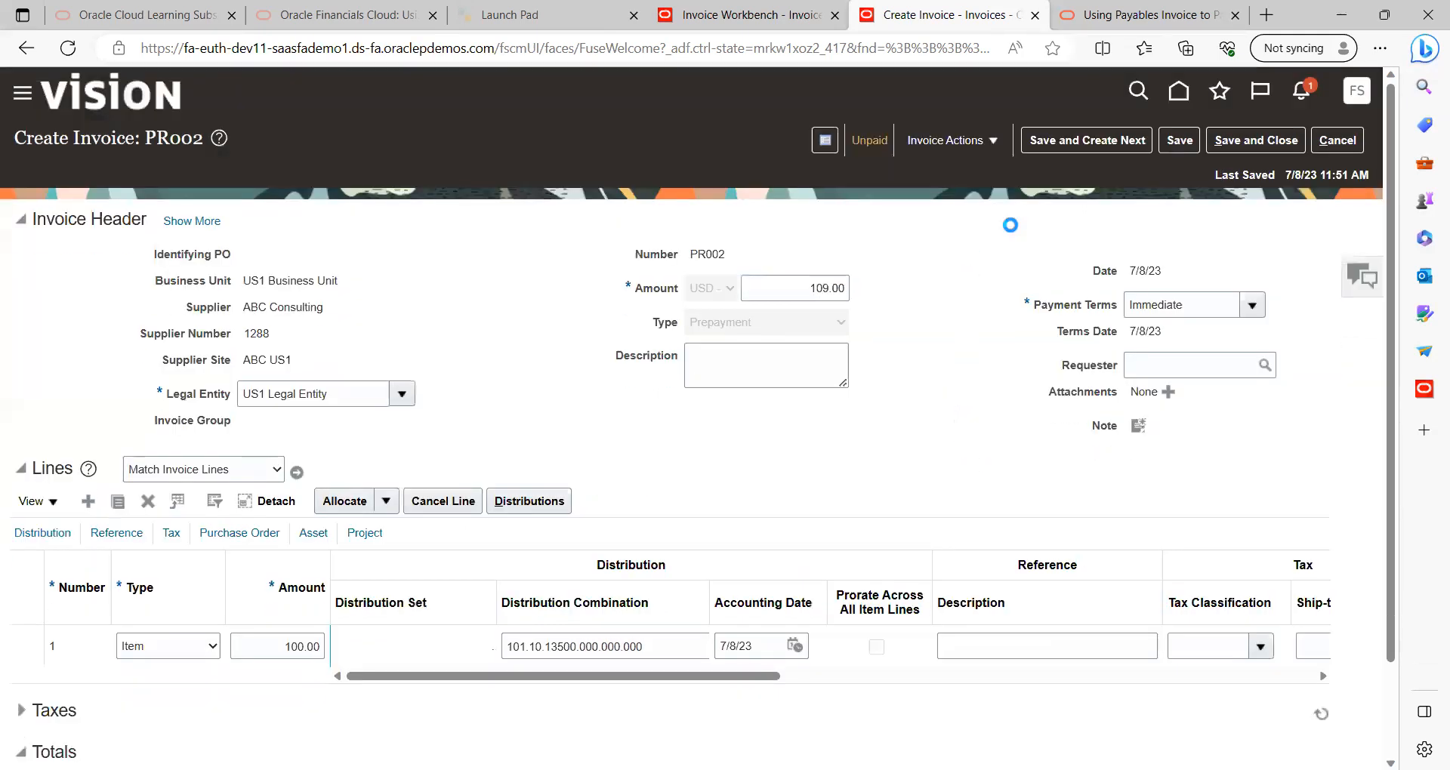
Start paying the prepayment invoice in full, using the BofA bank account and the Standard Check payment process profile
left_click(994, 149)
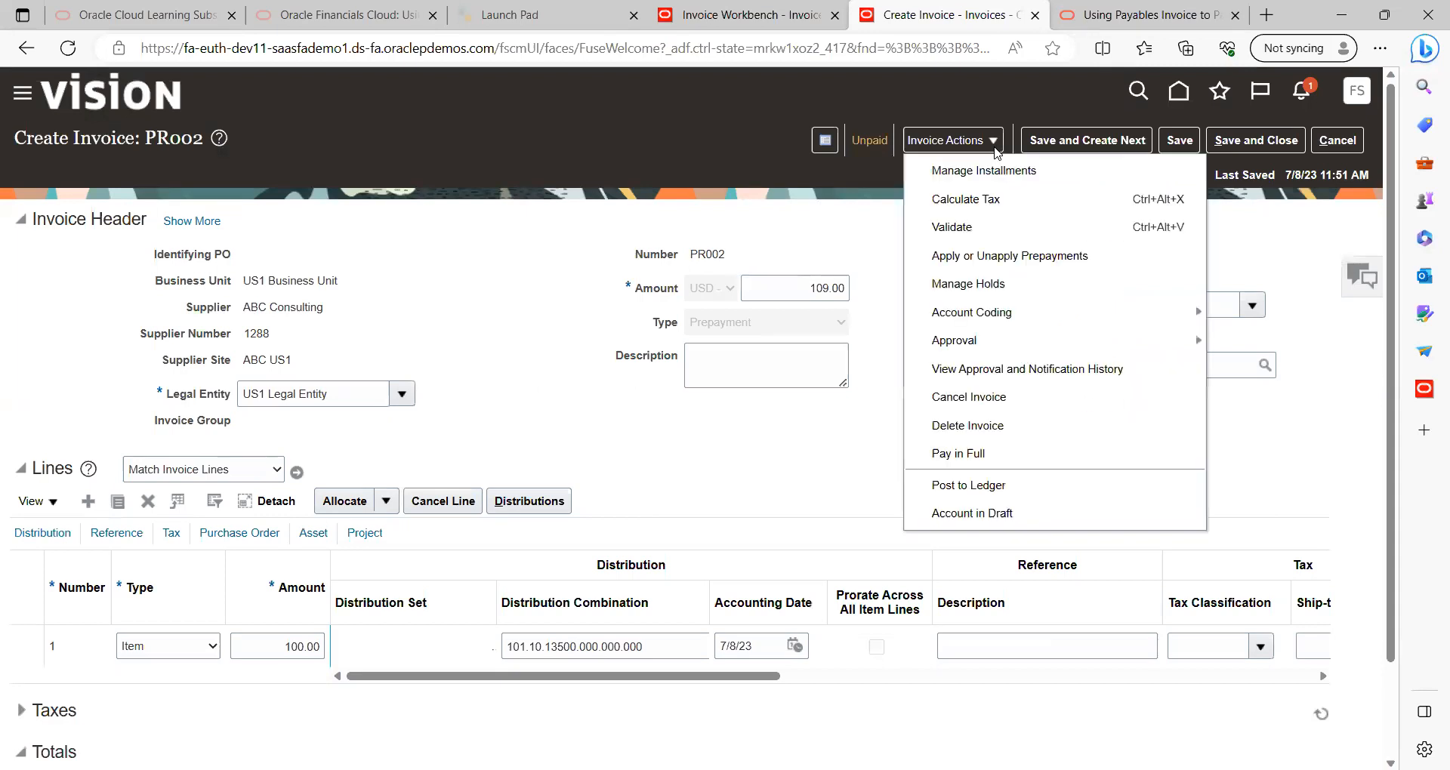
left_click(970, 459)
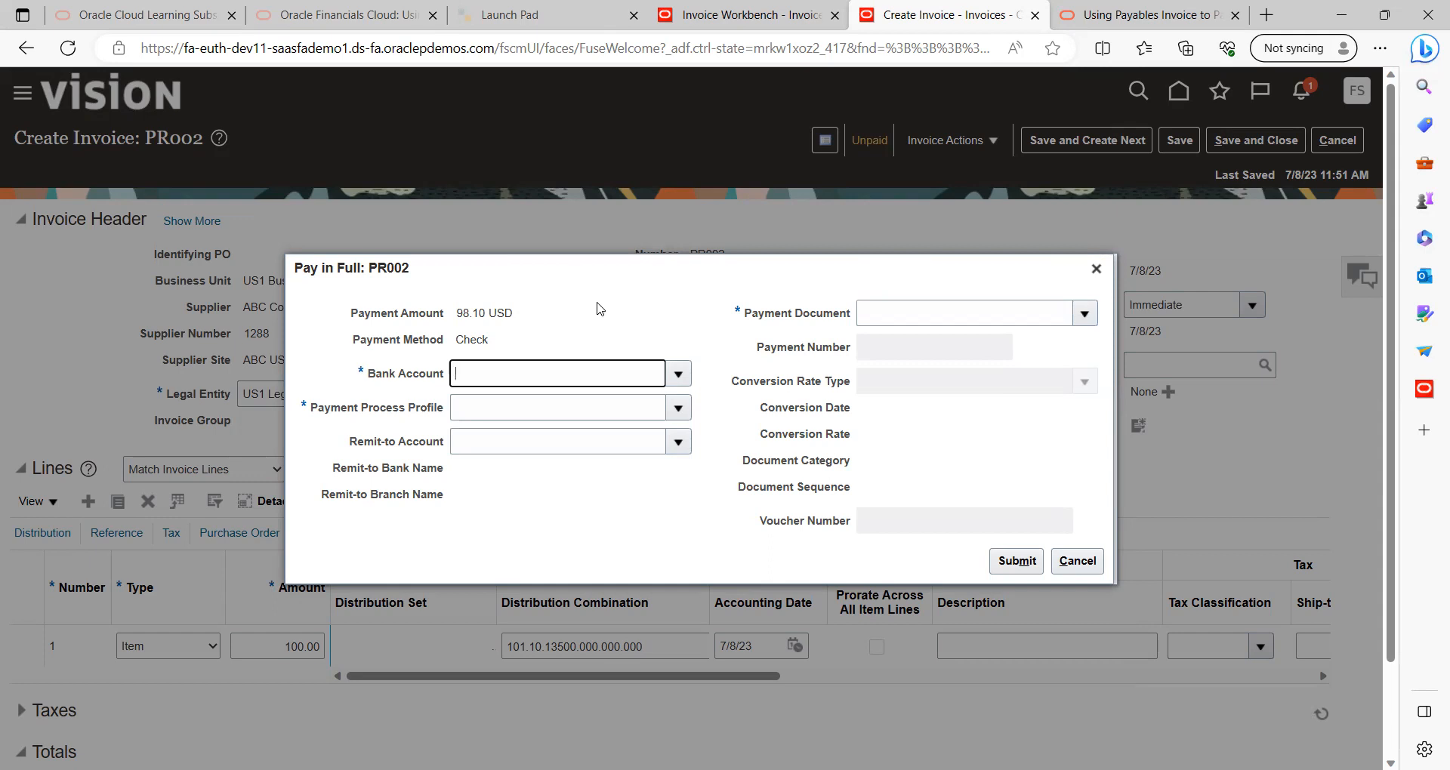
left_click(678, 374)
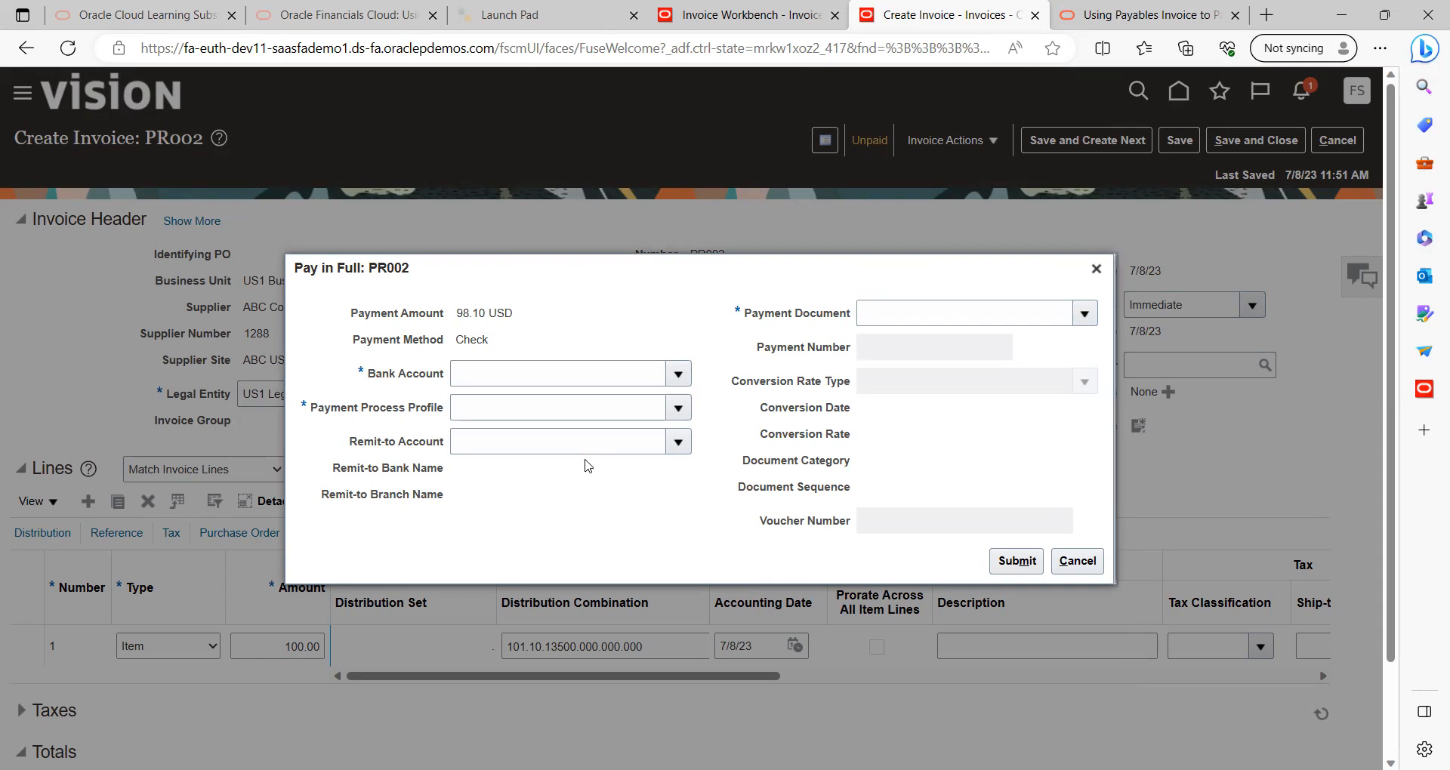
left_click(502, 410)
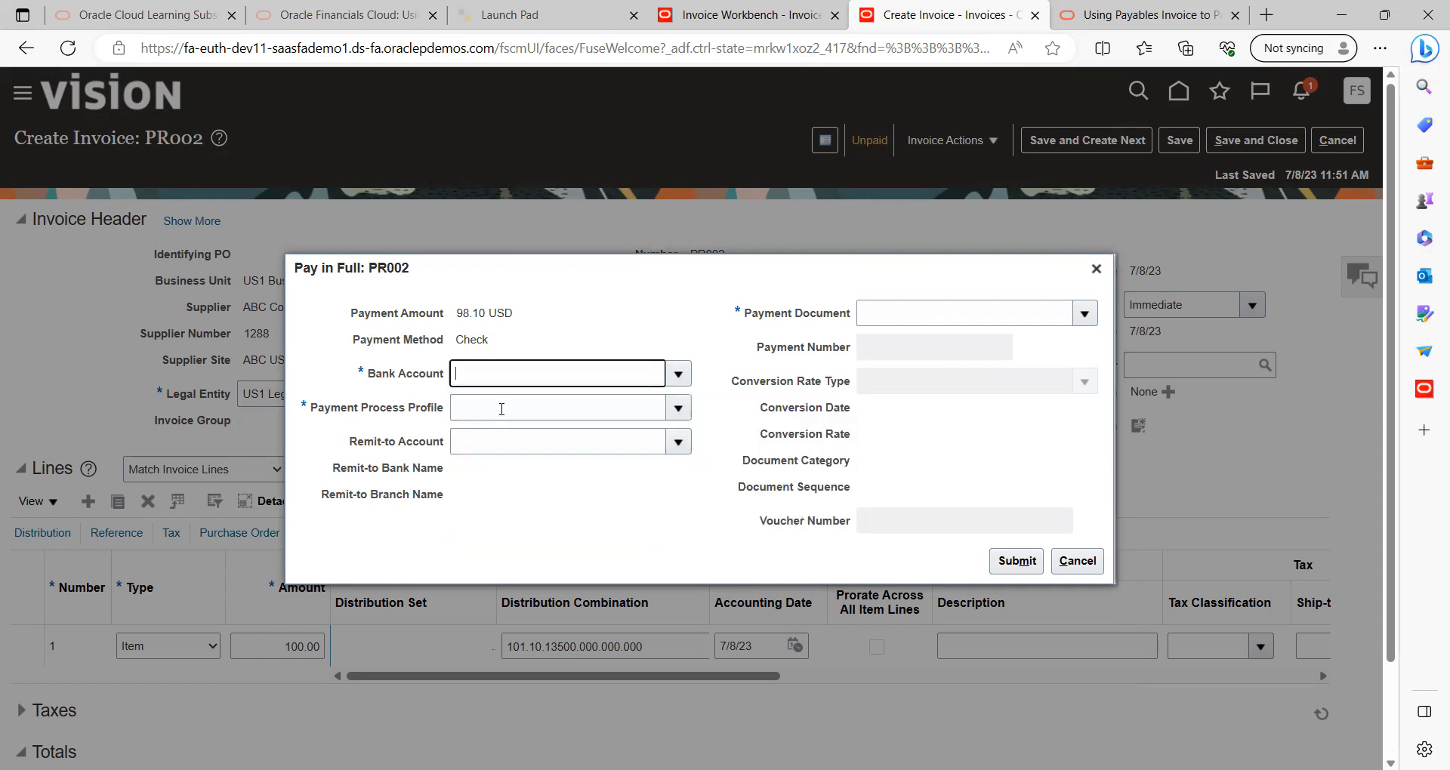
left_click(679, 409)
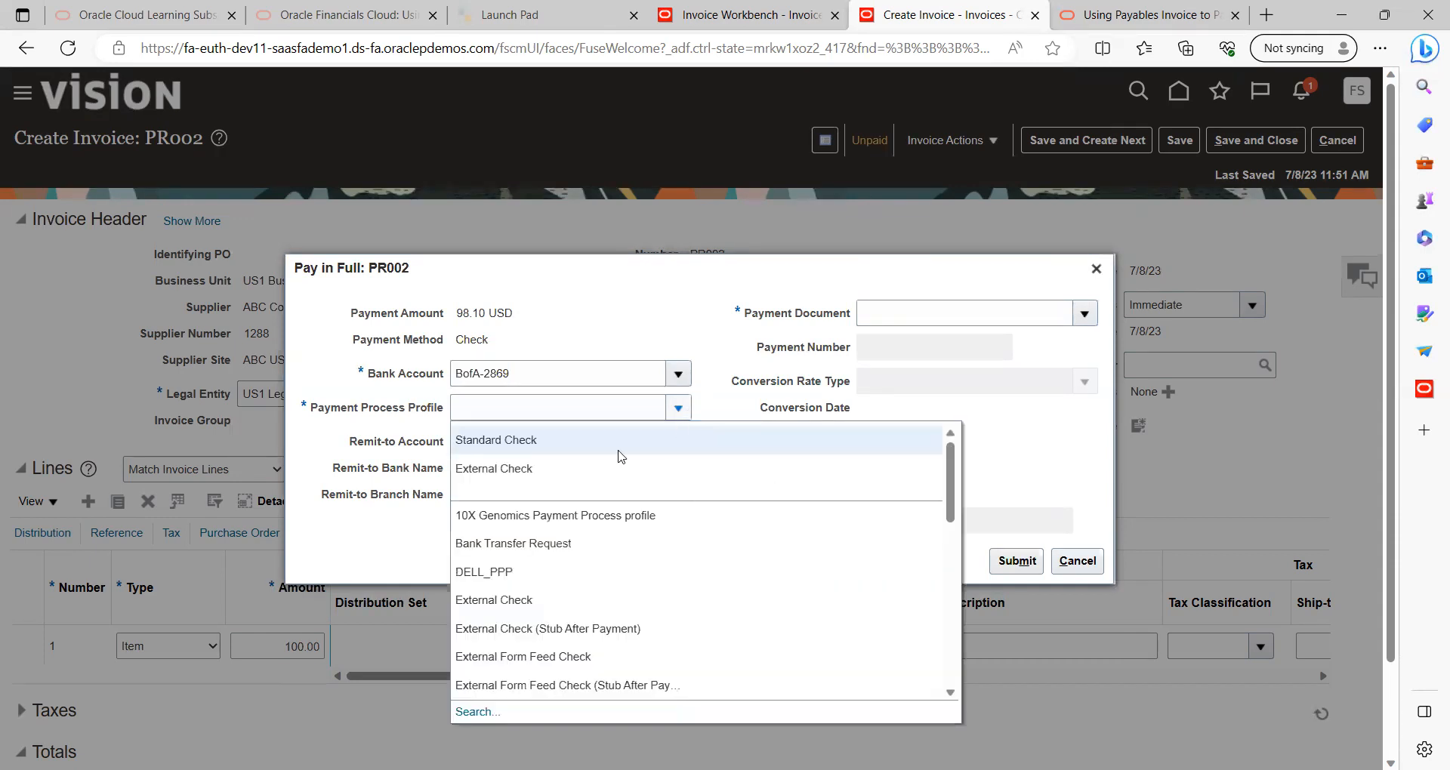
left_click(506, 451)
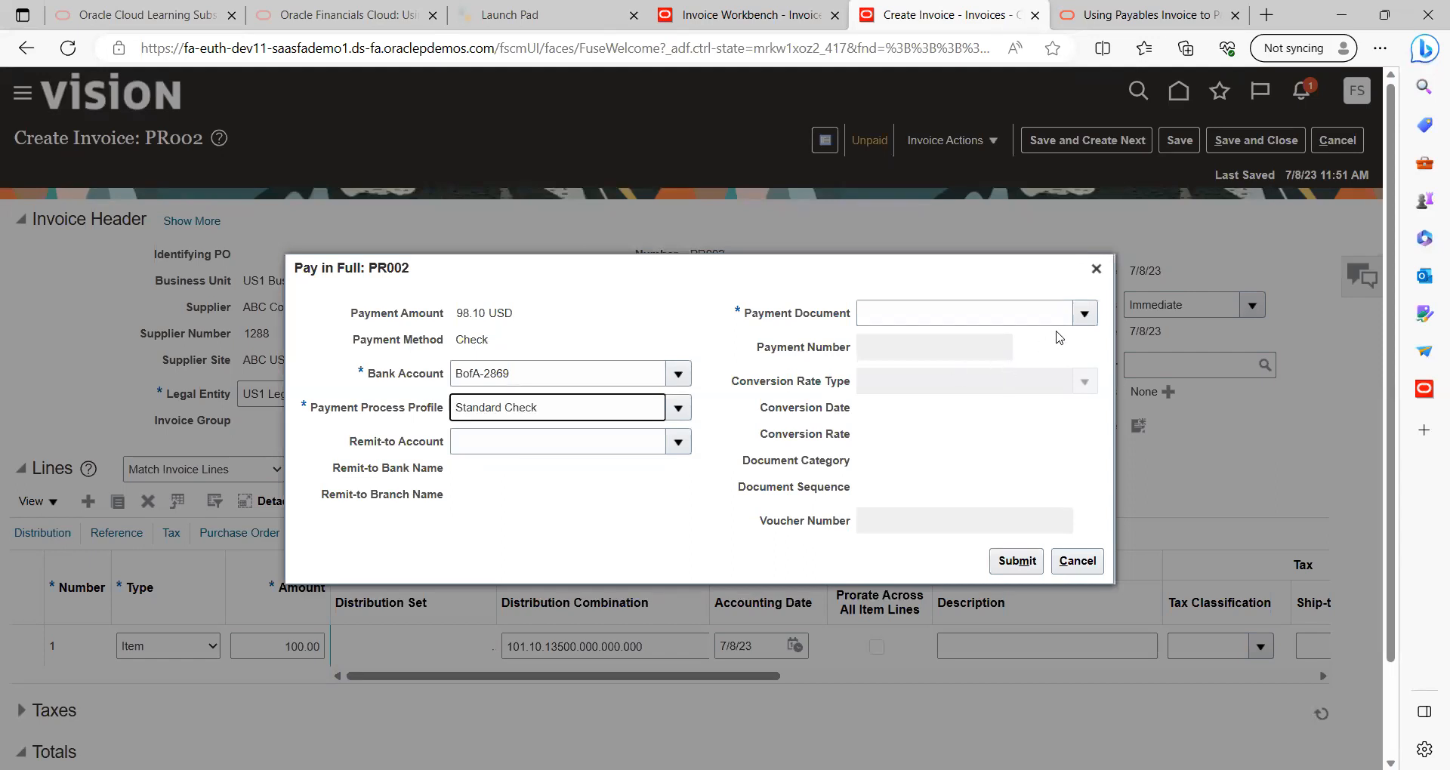
Choose Check Stock A as the payment document and submit the payment
left_click(1085, 316)
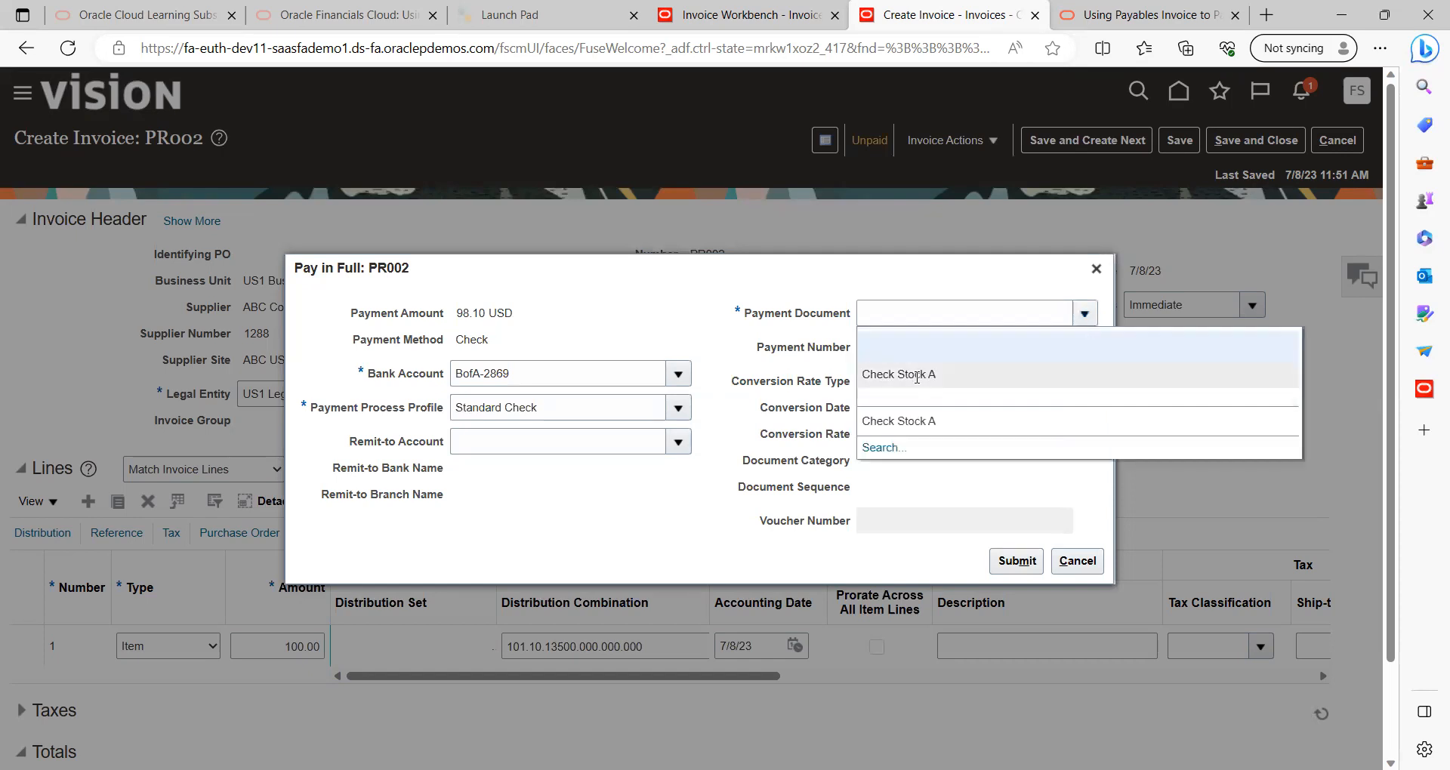
left_click(921, 375)
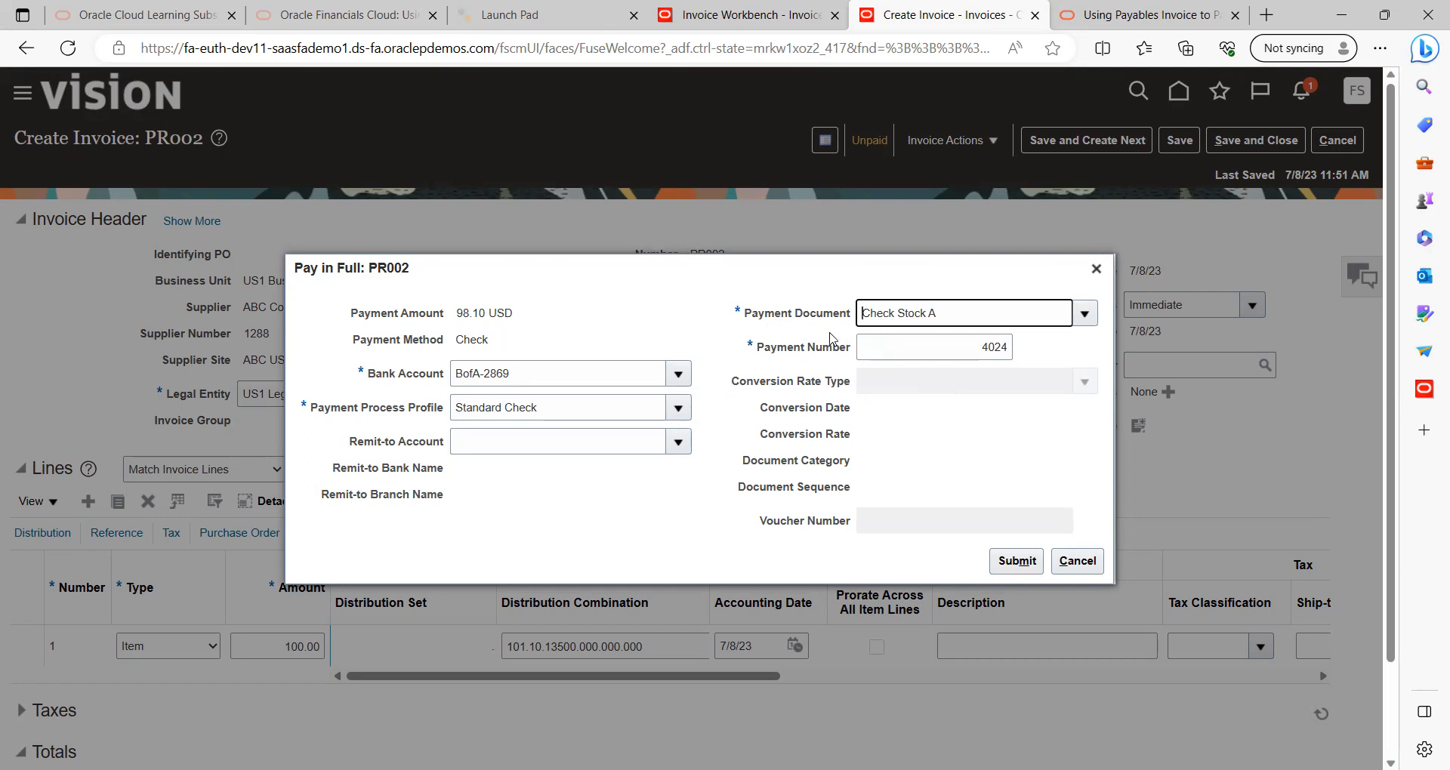
left_click(1017, 562)
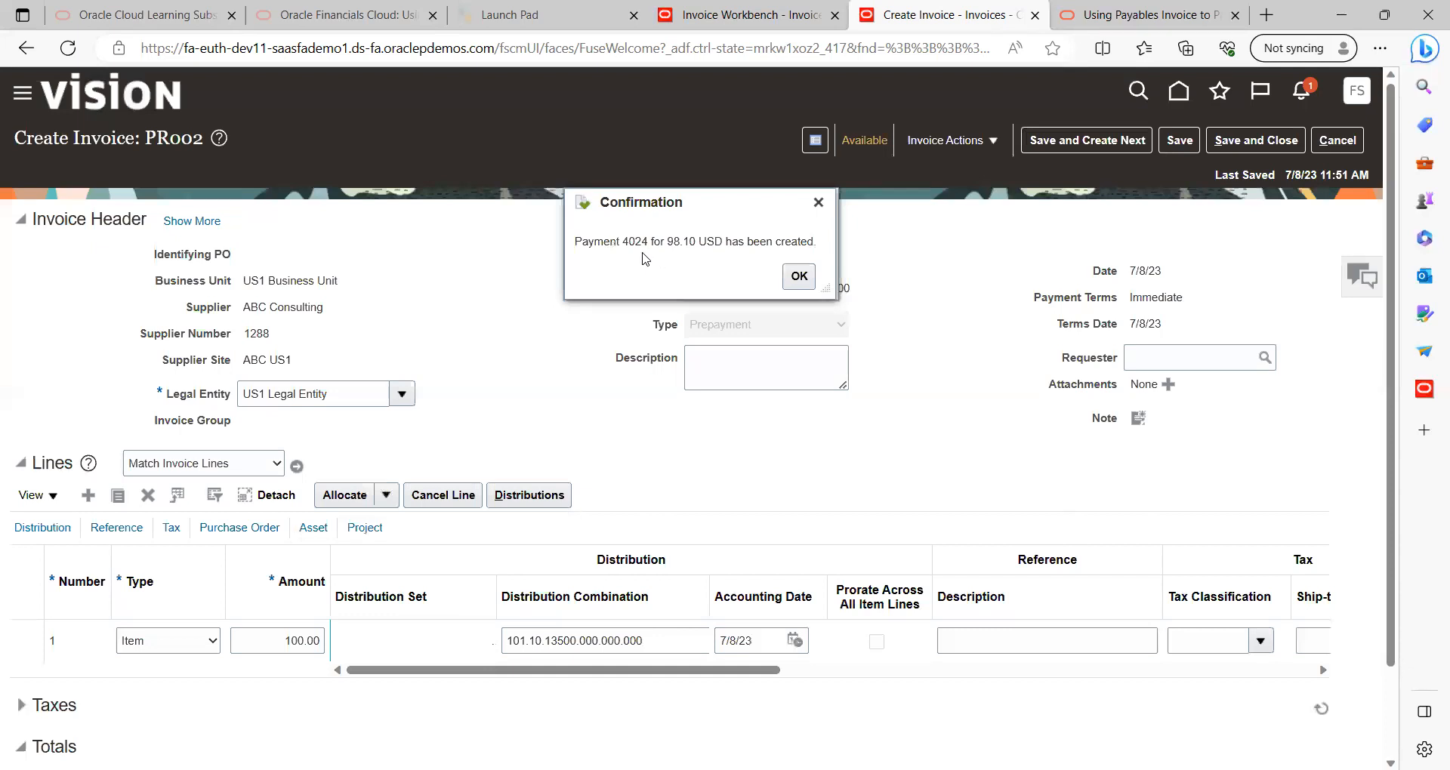
left_click(799, 280)
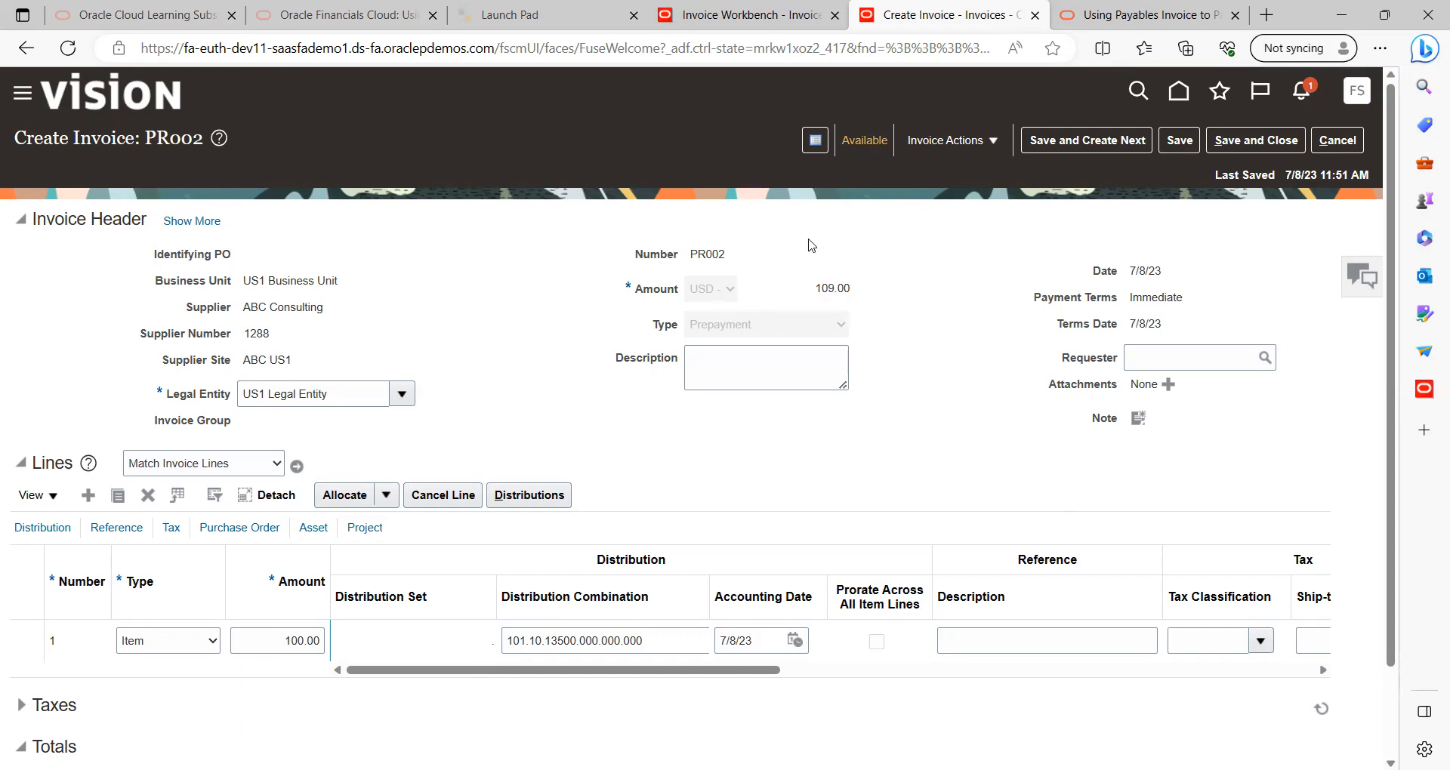
Save and close the prepayment invoice and start creating a new invoice
left_click(1258, 143)
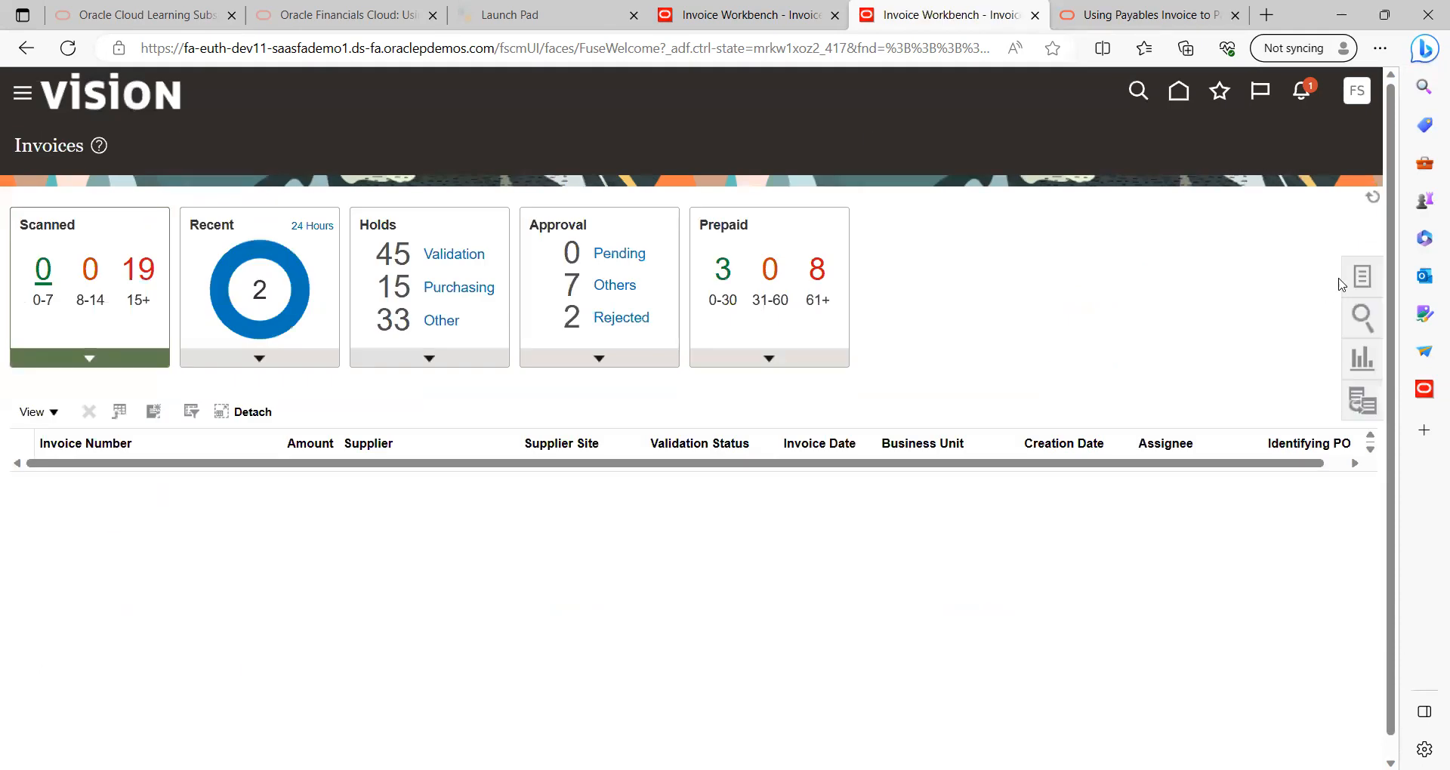
left_click(1362, 285)
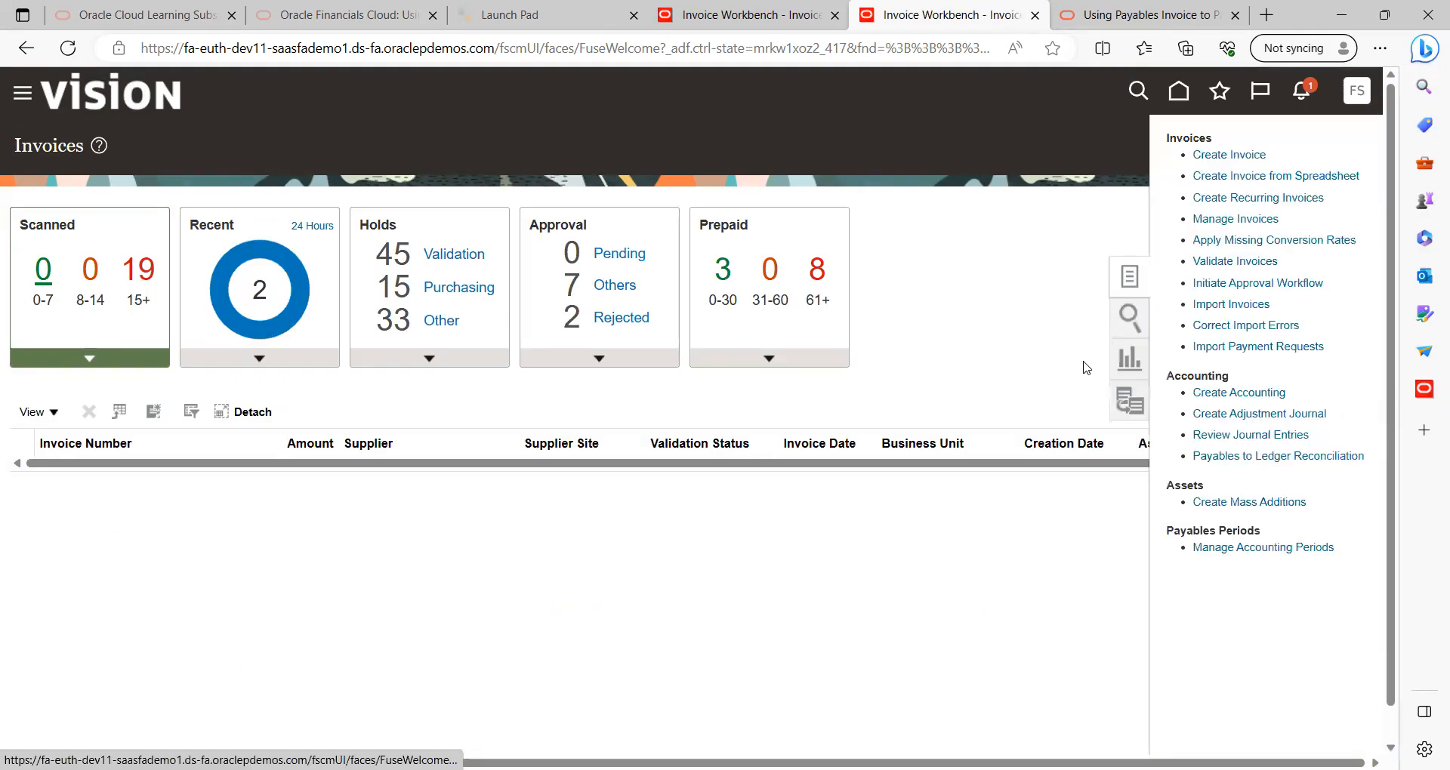
left_click(1233, 154)
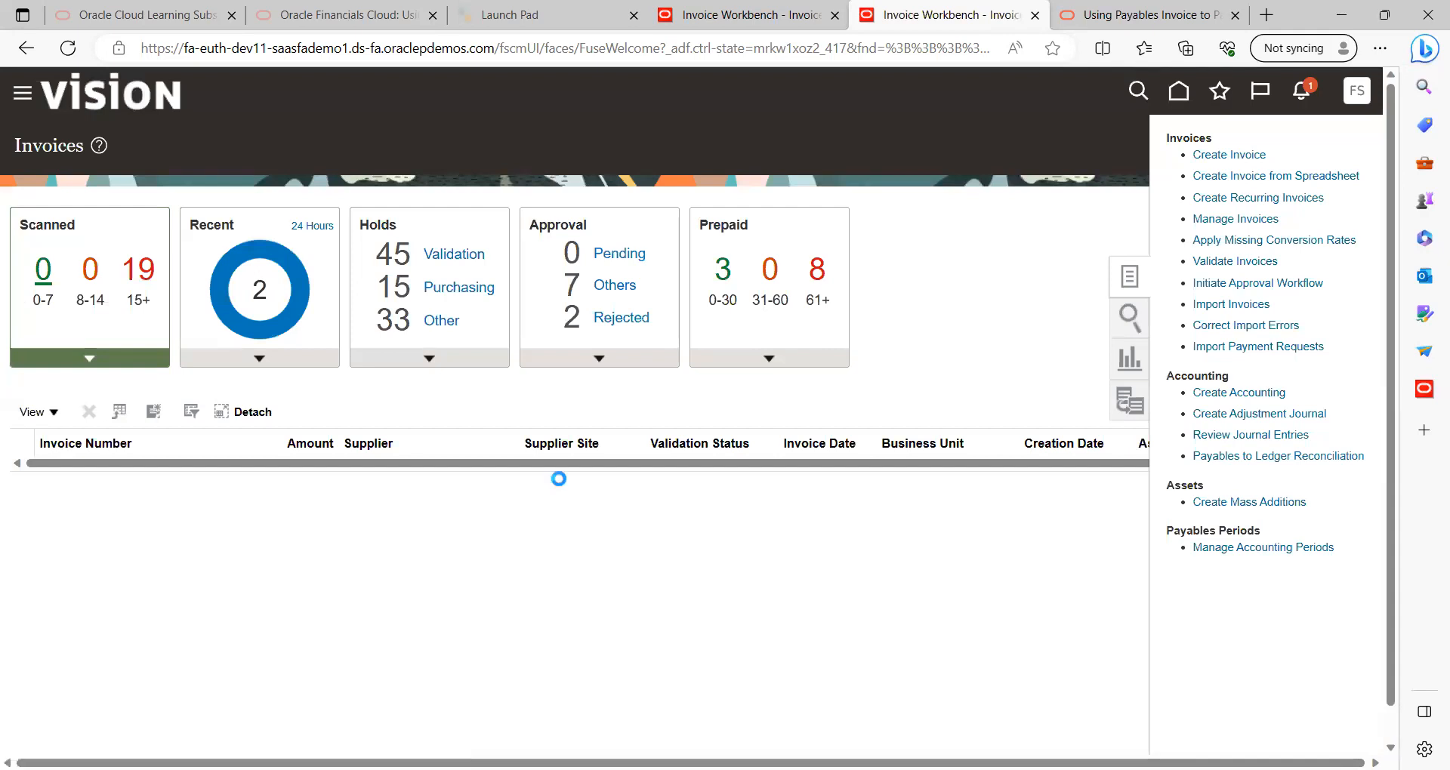
Set the new invoice's business unit to US1 Business Unit and select ABC Consulting as the supplier
left_click(321, 299)
type("US1")
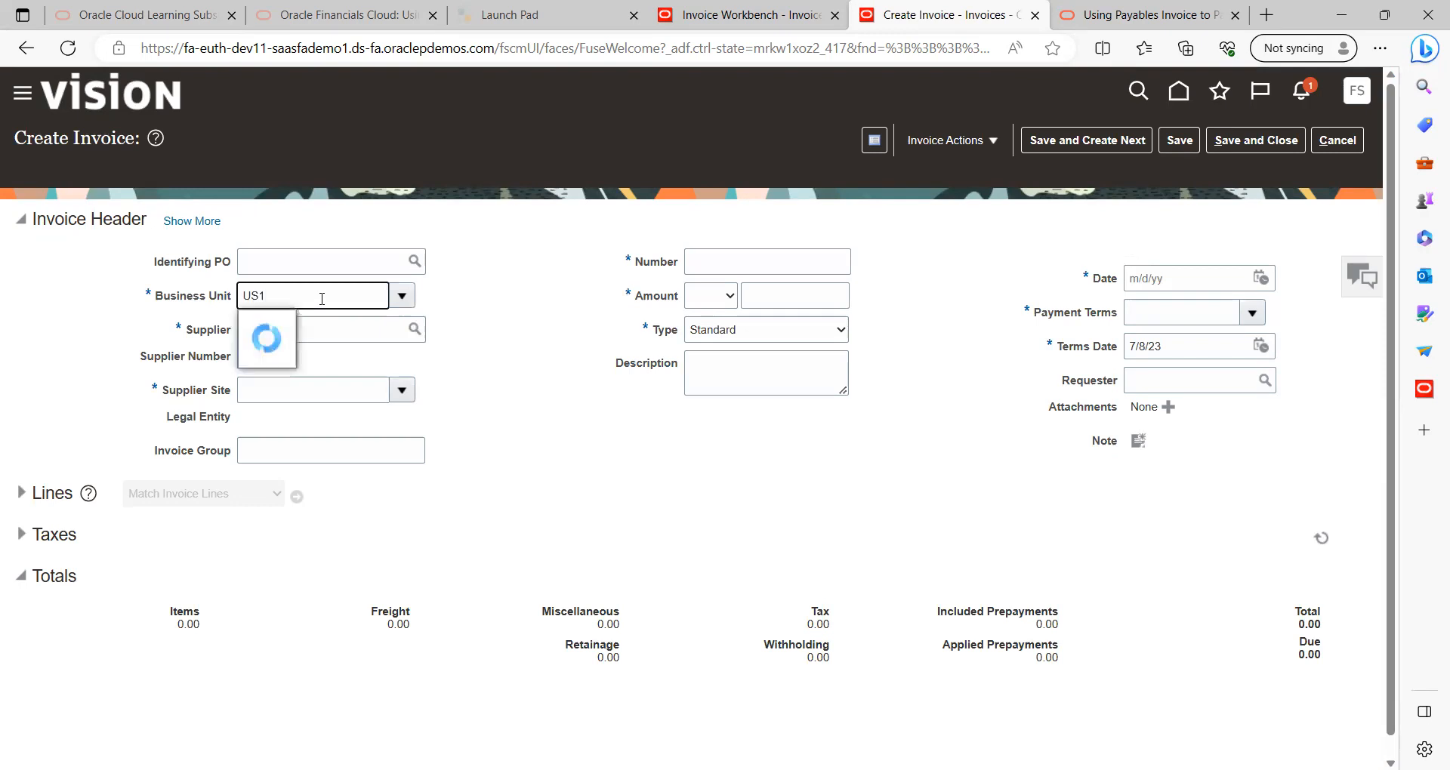
left_click(281, 327)
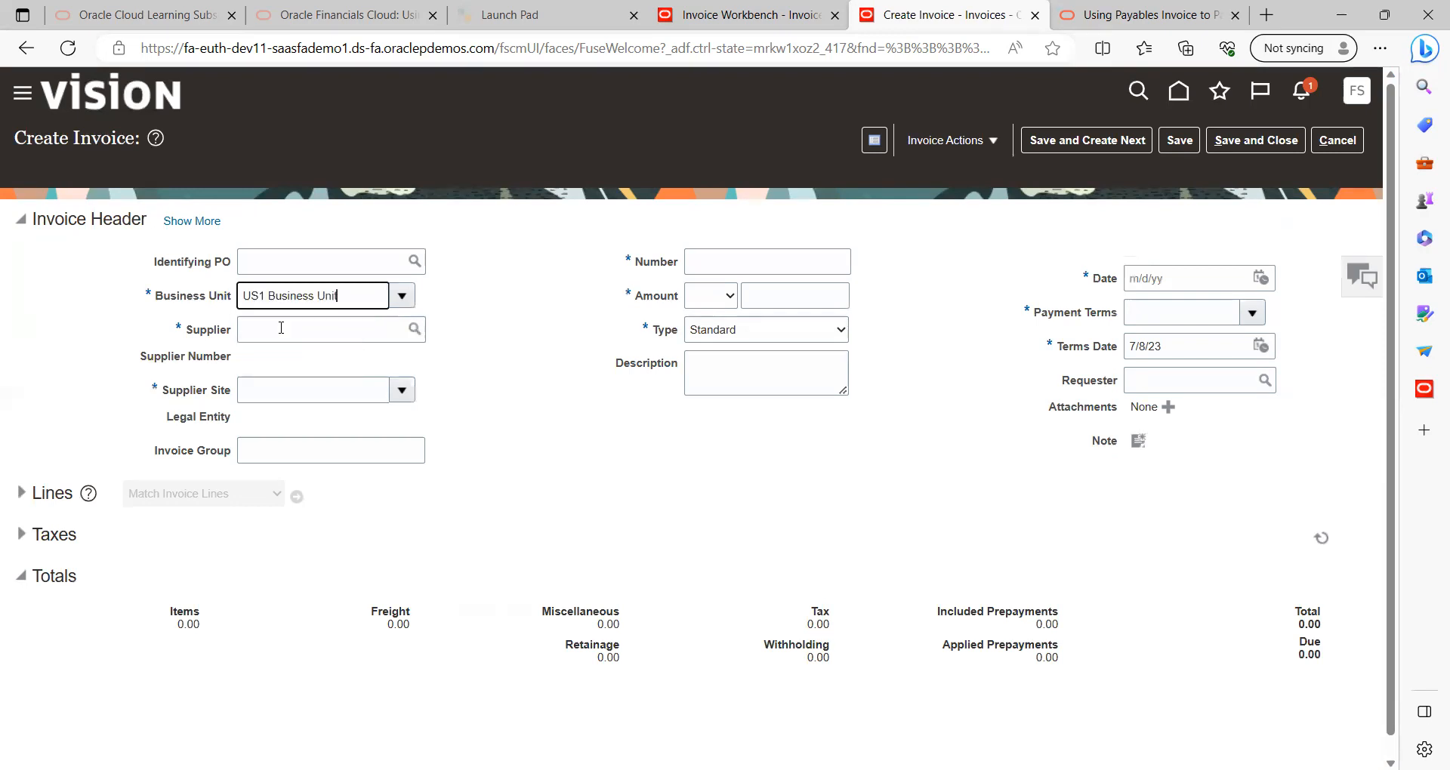
left_click(318, 333)
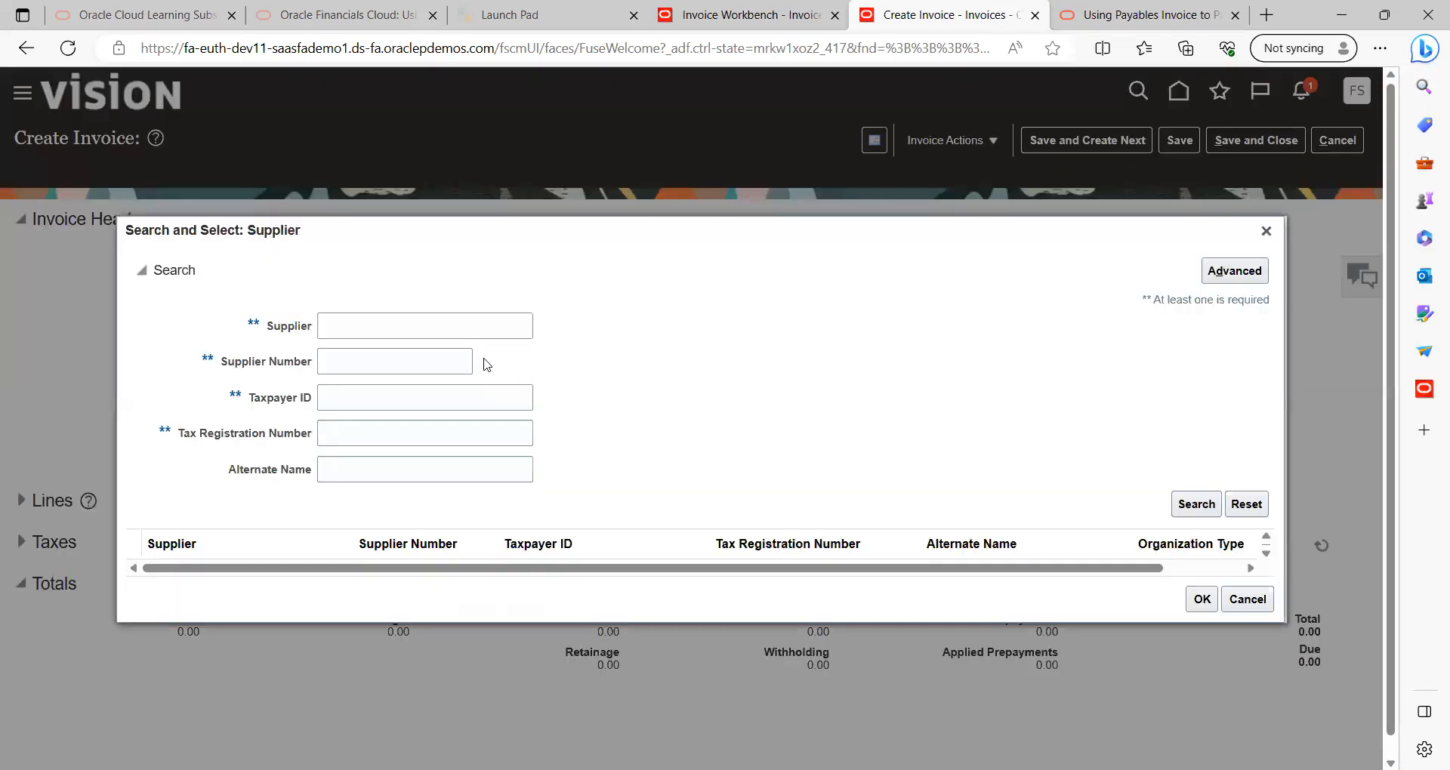
left_click(414, 325)
type("ABC")
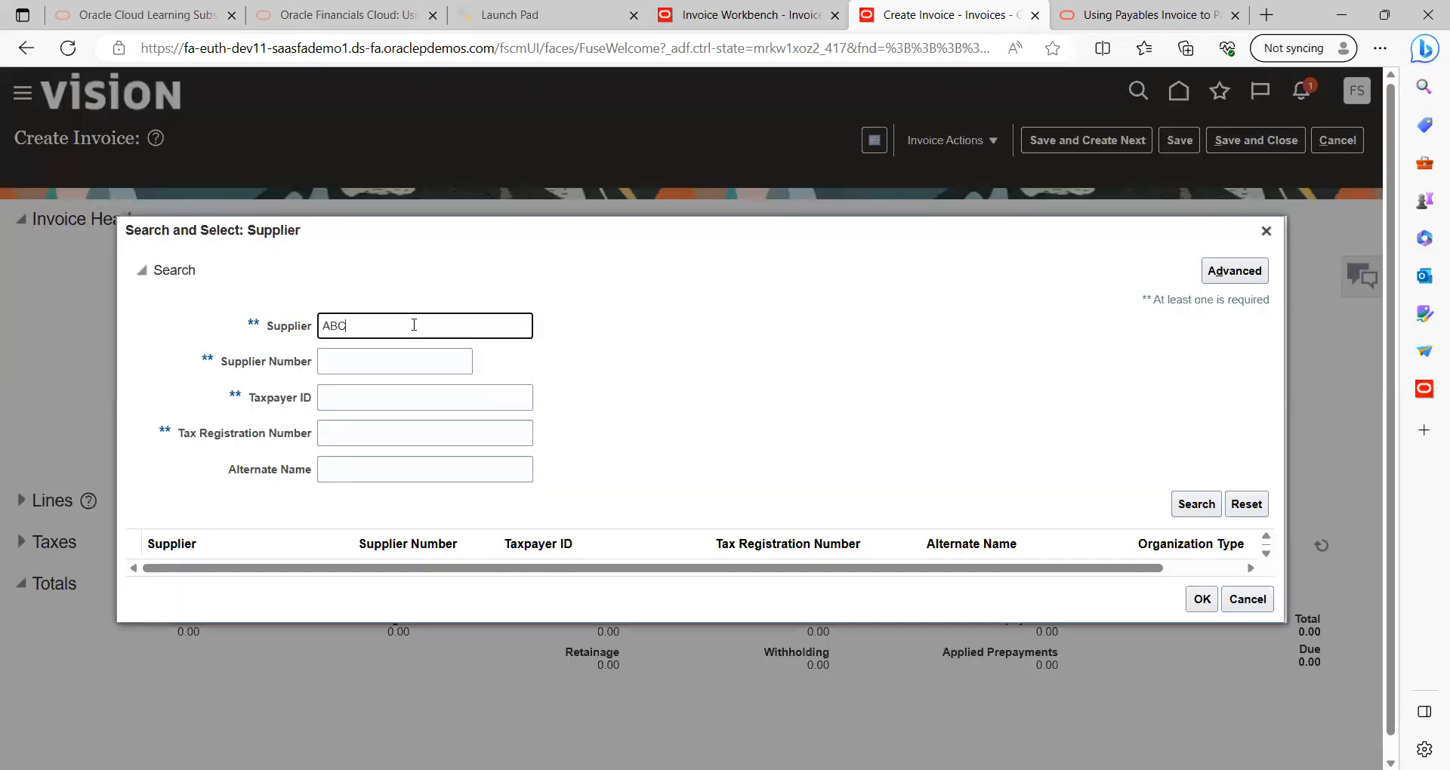
key("Return")
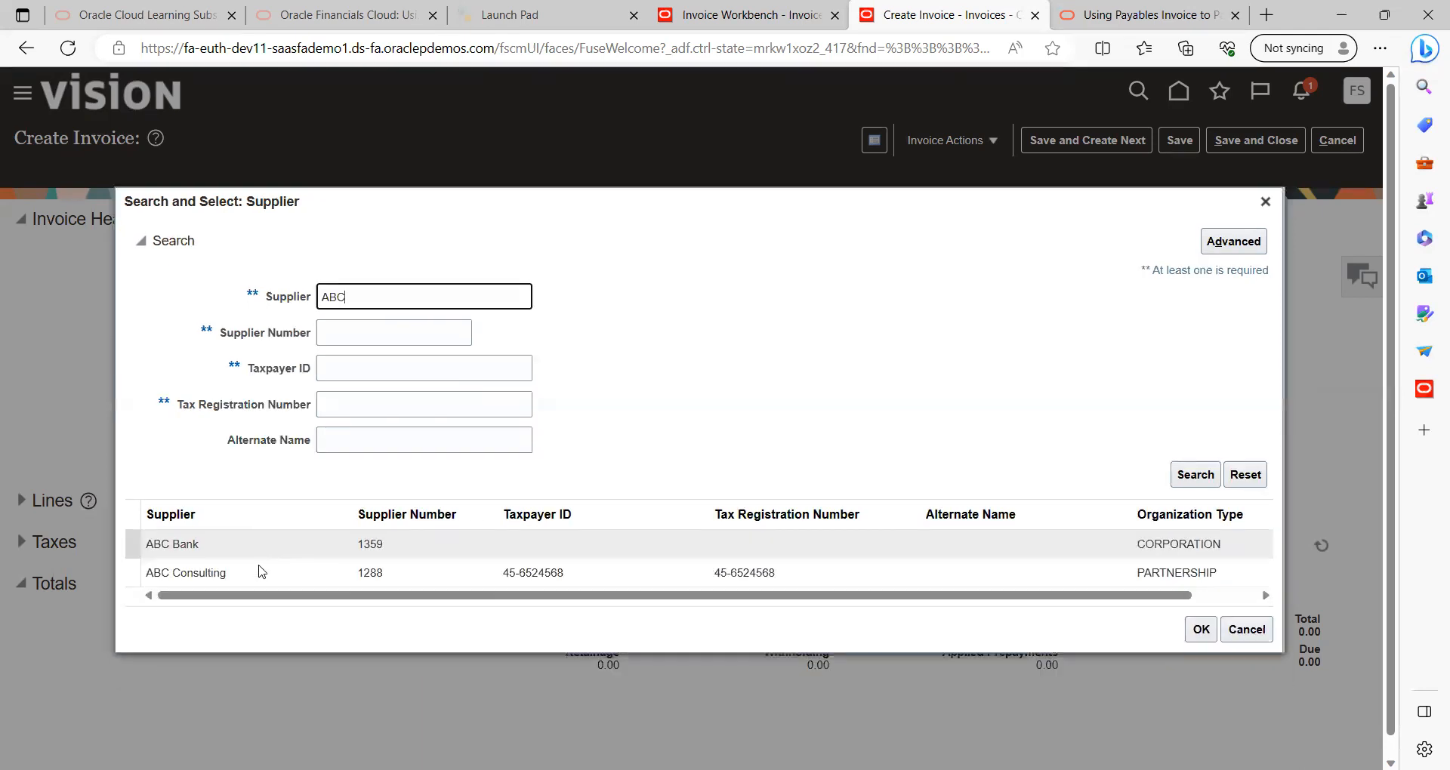
left_click(265, 580)
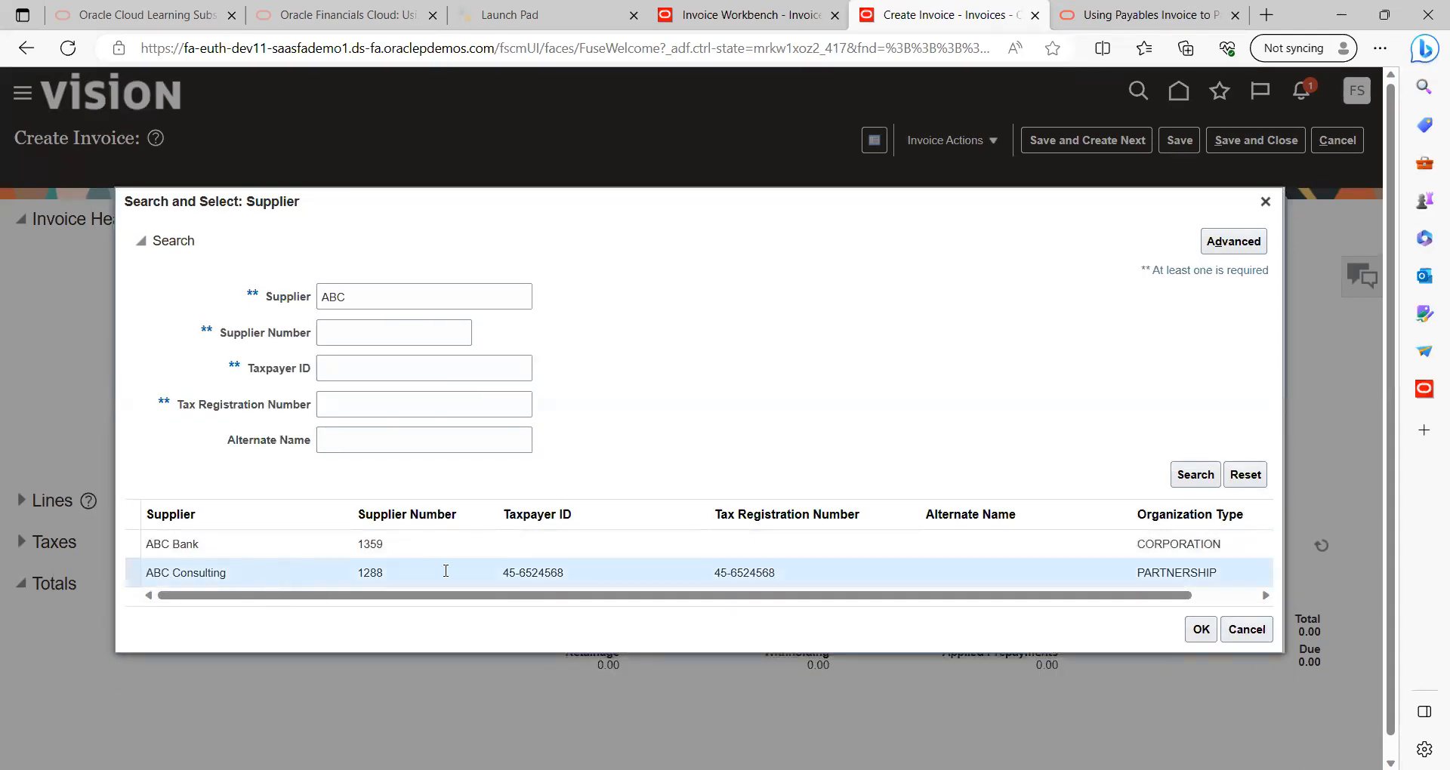
left_click(1201, 631)
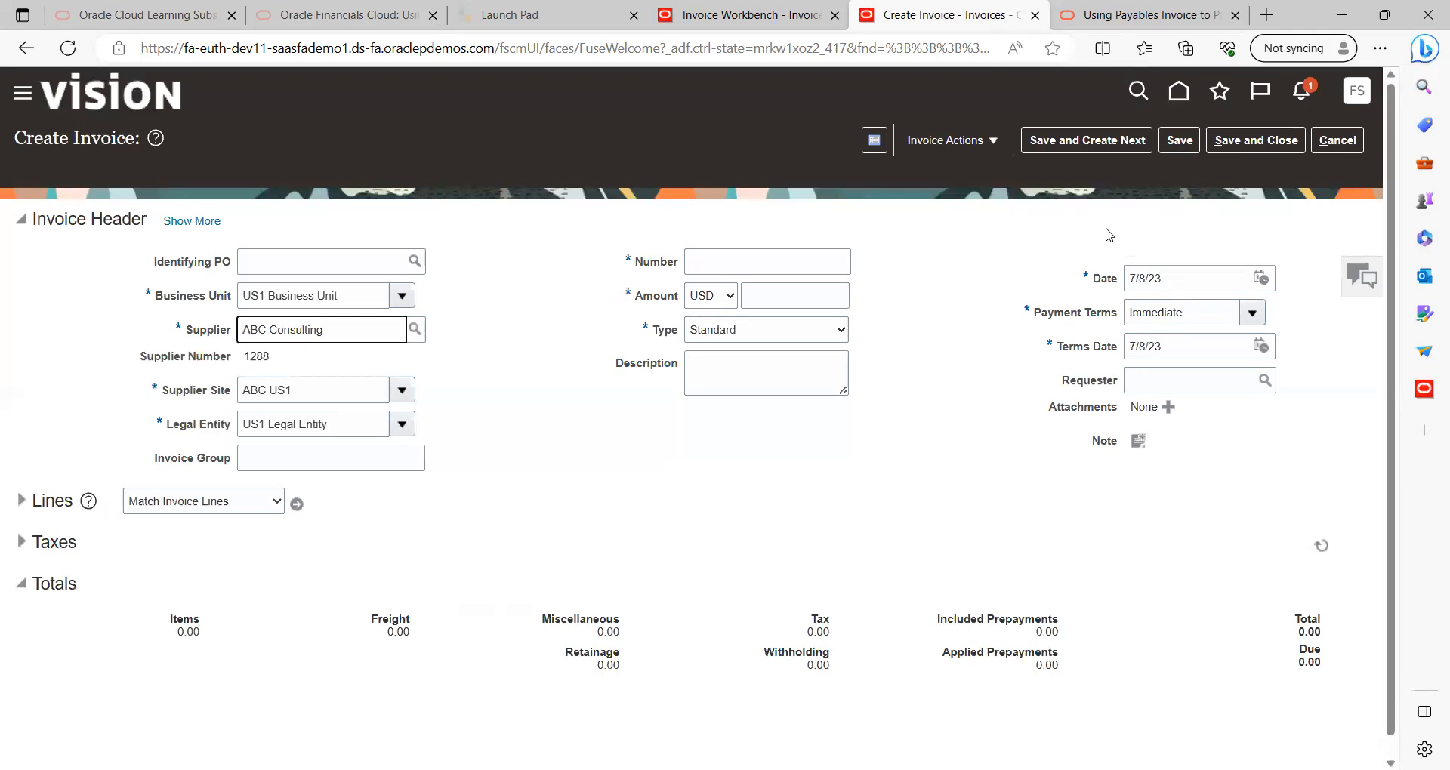
Enter the invoice number INV0089 and an amount of 150, and try to save the invoice
left_click(1180, 141)
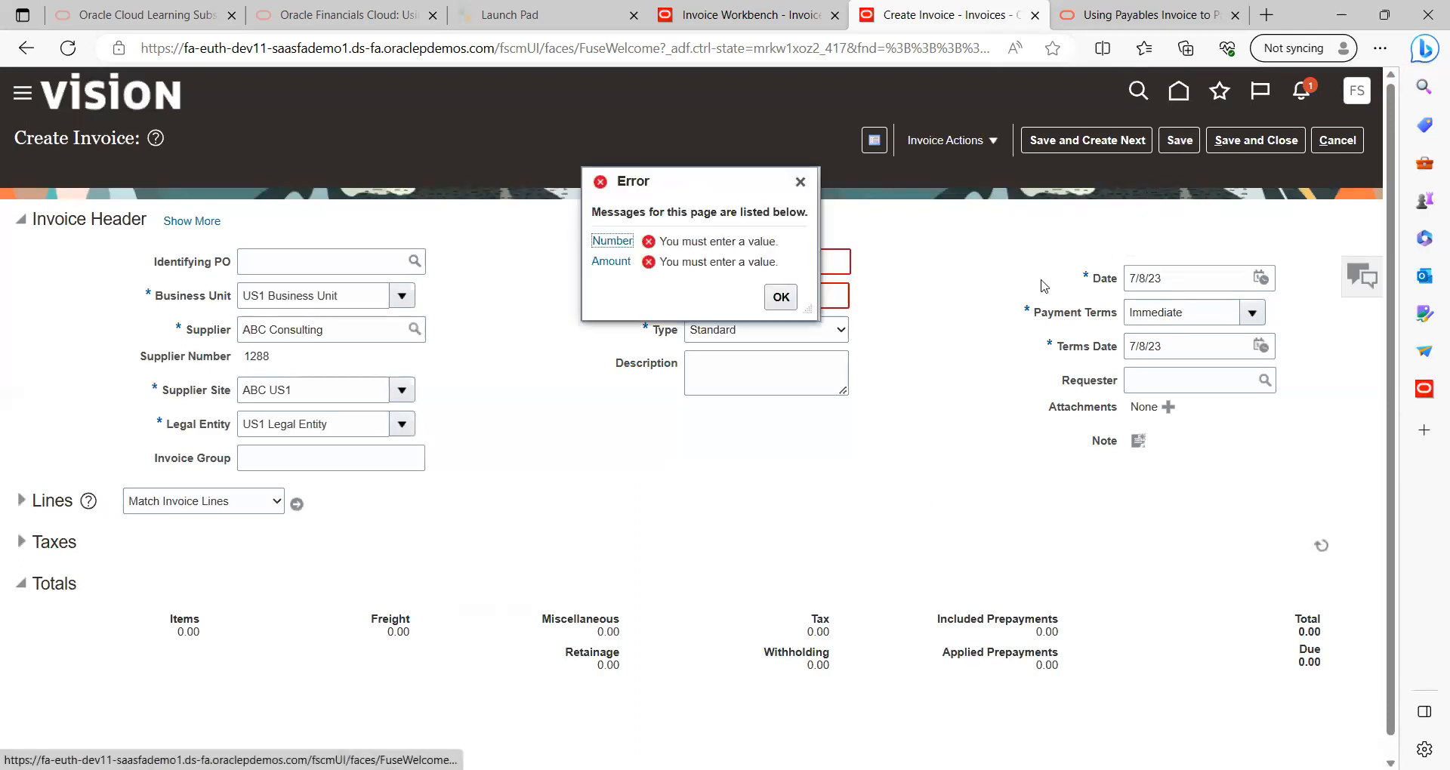
left_click(783, 297)
left_click(751, 262)
type("INV")
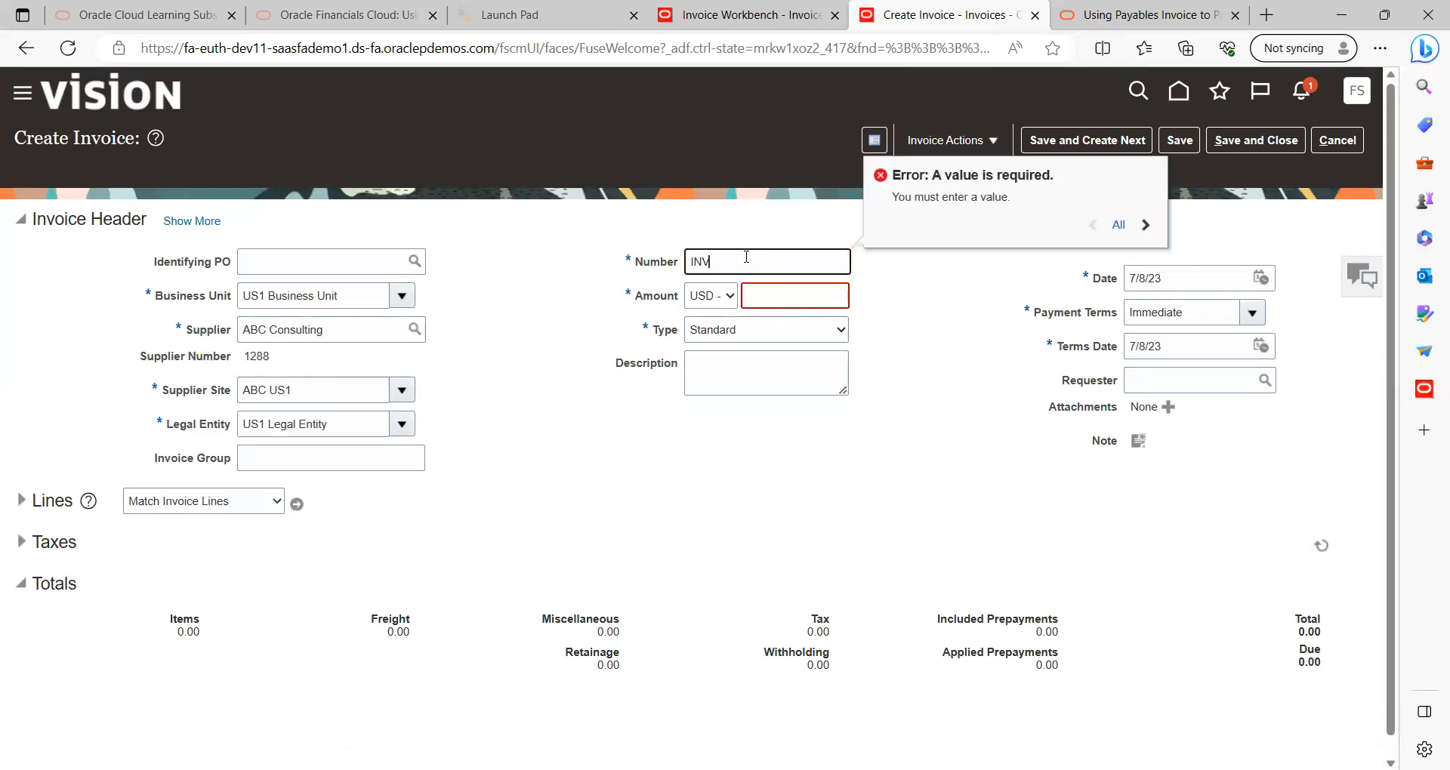
type("0089")
key("Tab")
key("Tab")
type("150")
key("Tab")
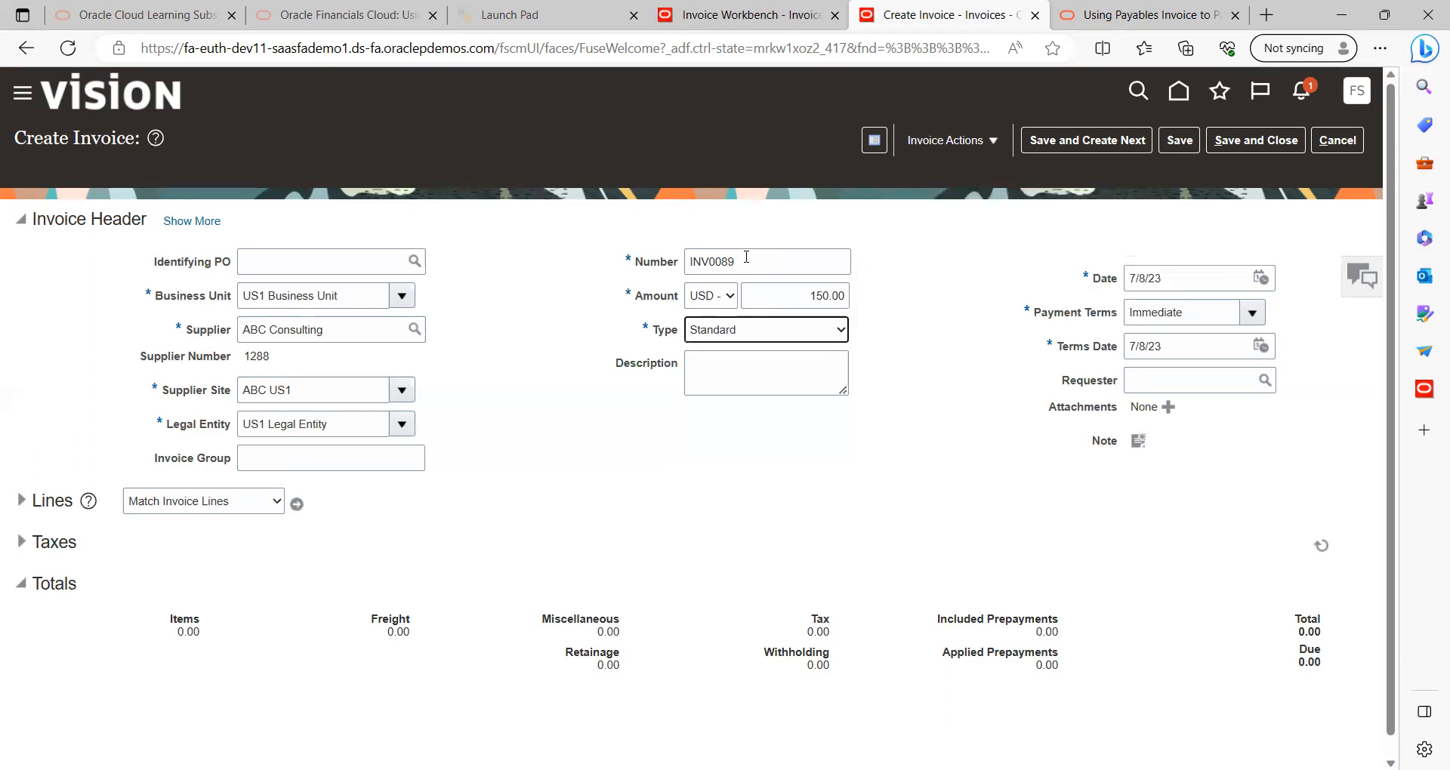
left_click(1180, 141)
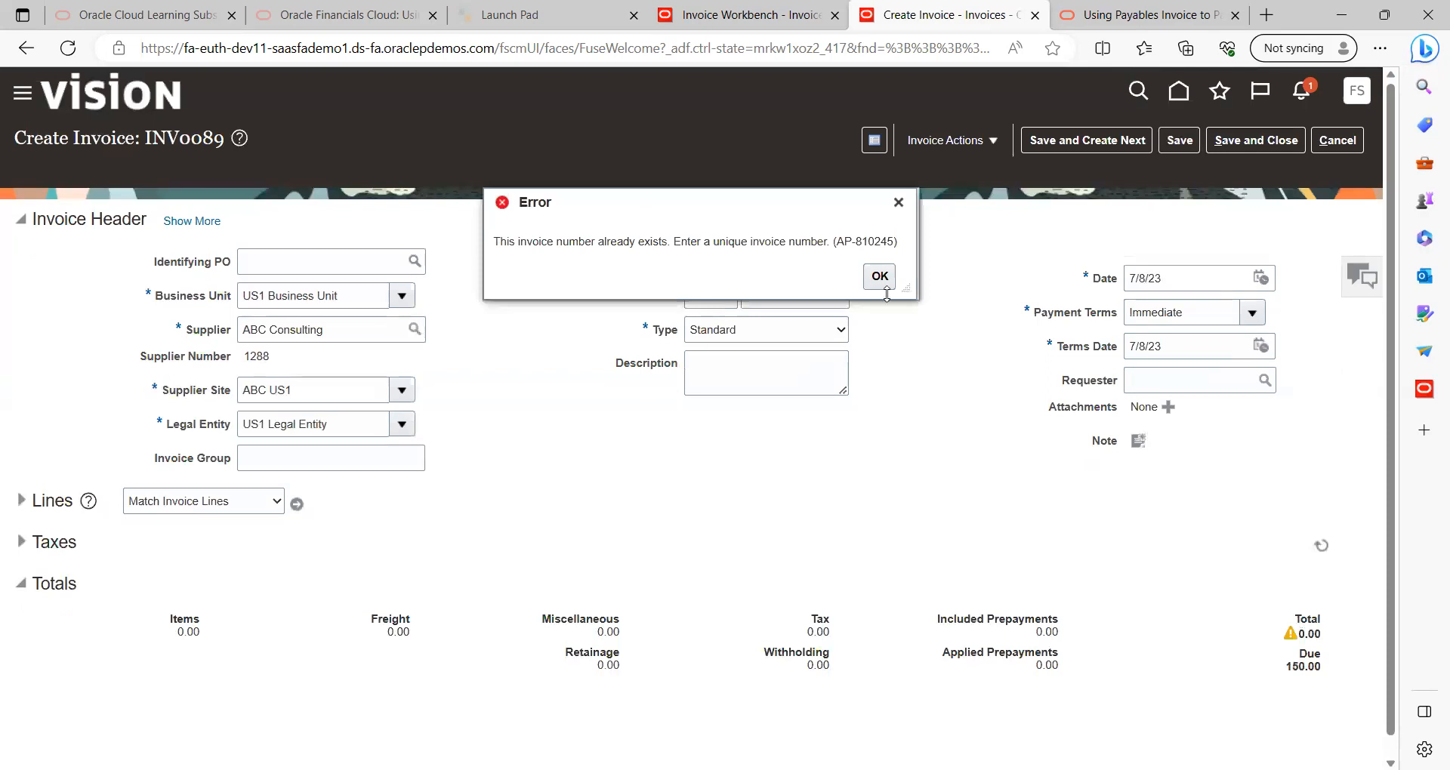
left_click(881, 277)
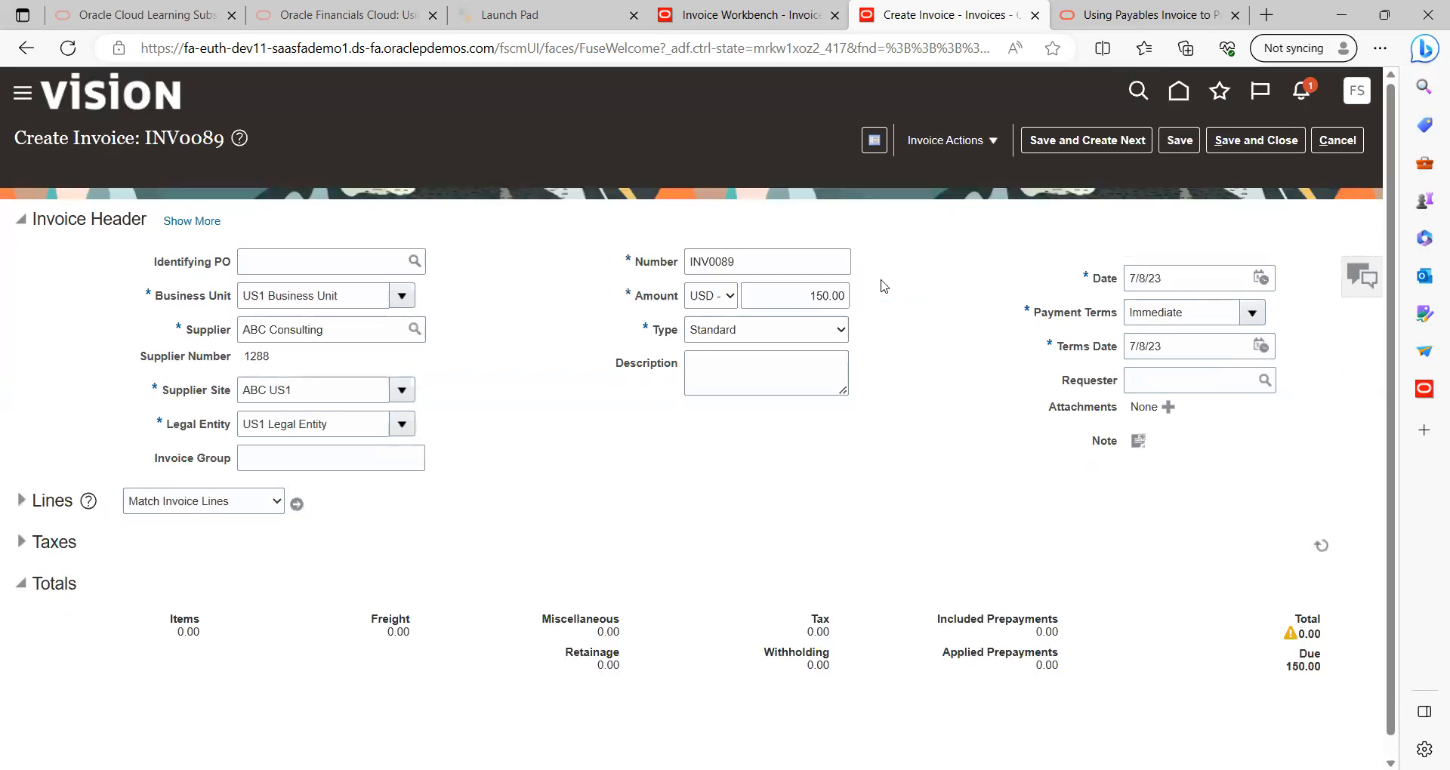
Change the invoice number to INV0089_00 and save the invoice, checking the available-prepayment indicator beside the supplier number
left_click(746, 262)
type("_00")
key("Tab")
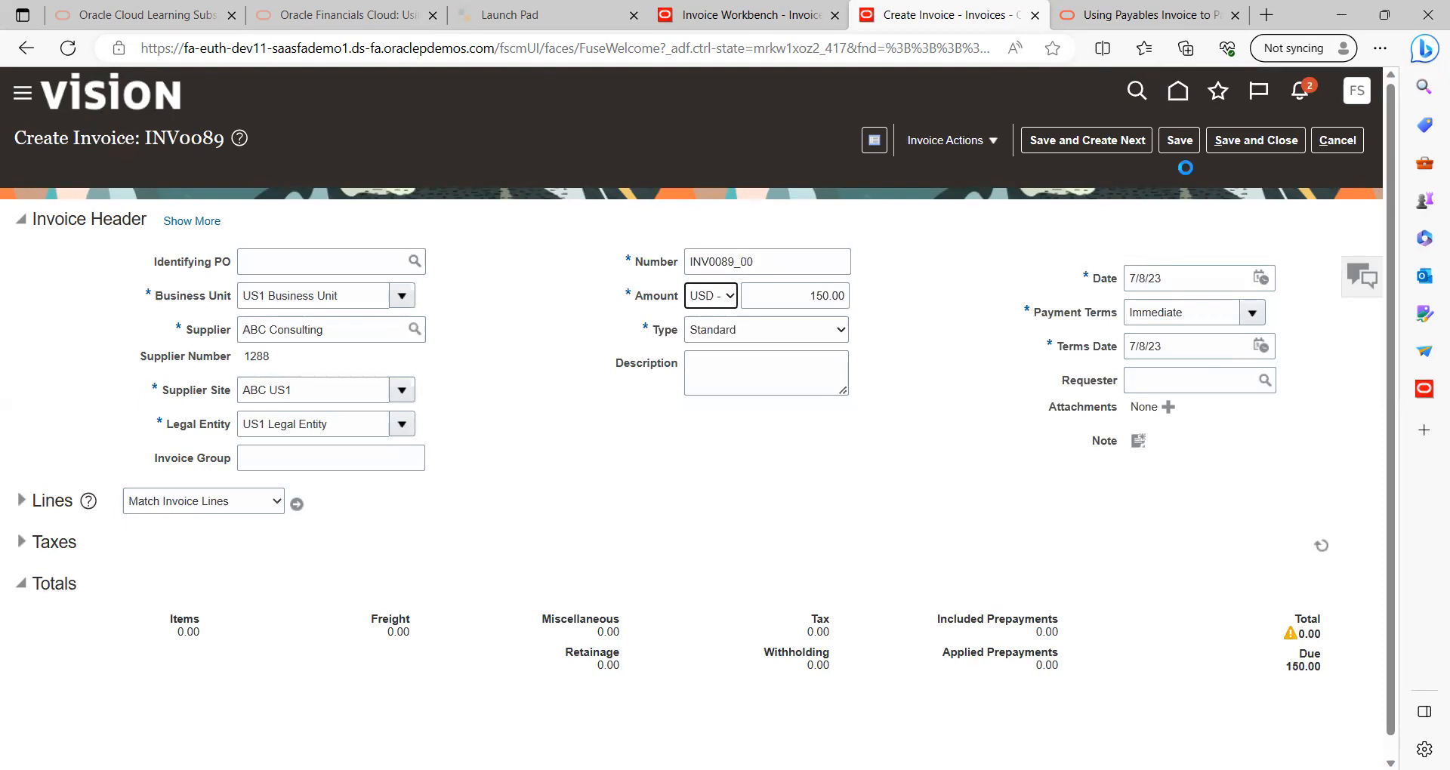
left_click(1180, 139)
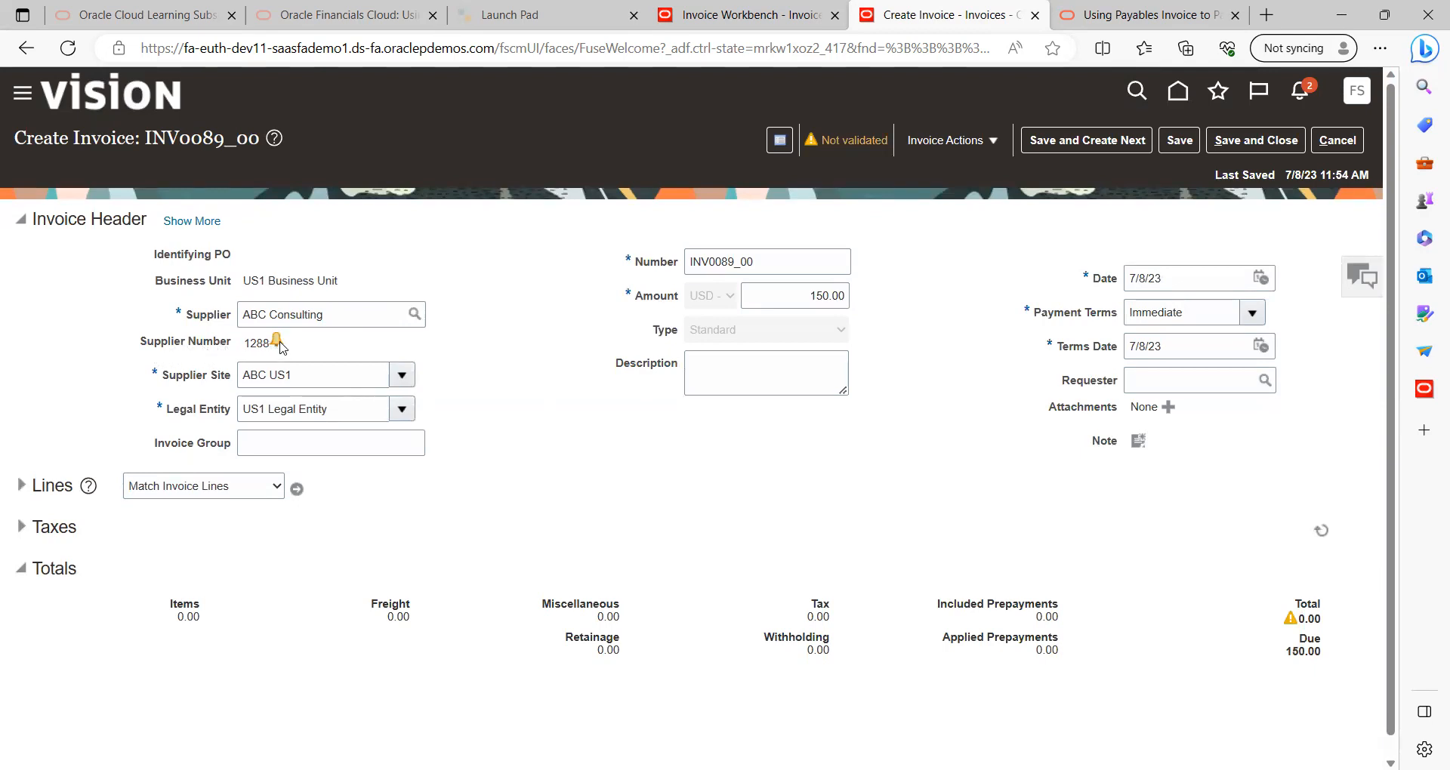
mouse_move(279, 342)
left_click(1182, 142)
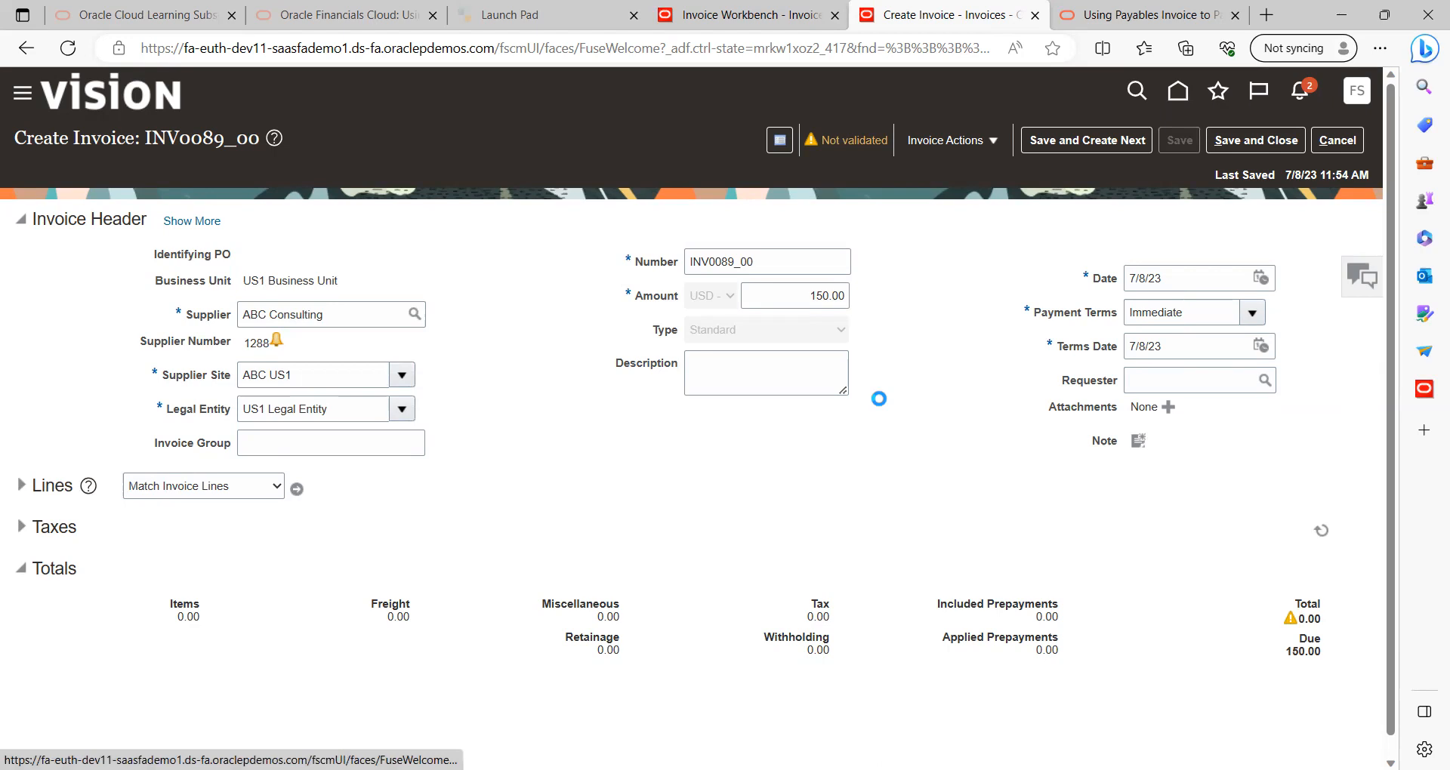
Enter an amount of 150 on the first invoice line with the Contractor Expense distribution set, and save the invoice
left_click(19, 487)
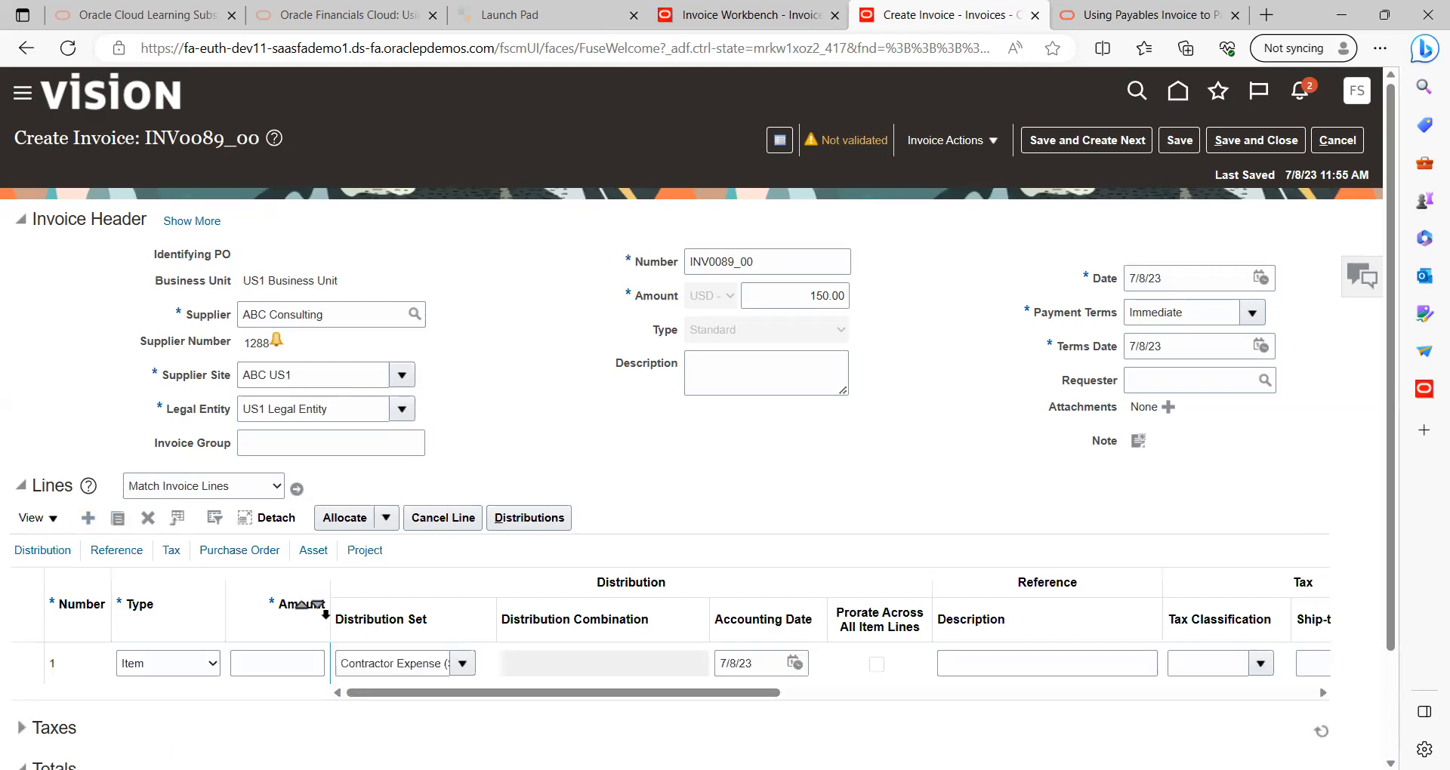
left_click(285, 663)
type("1")
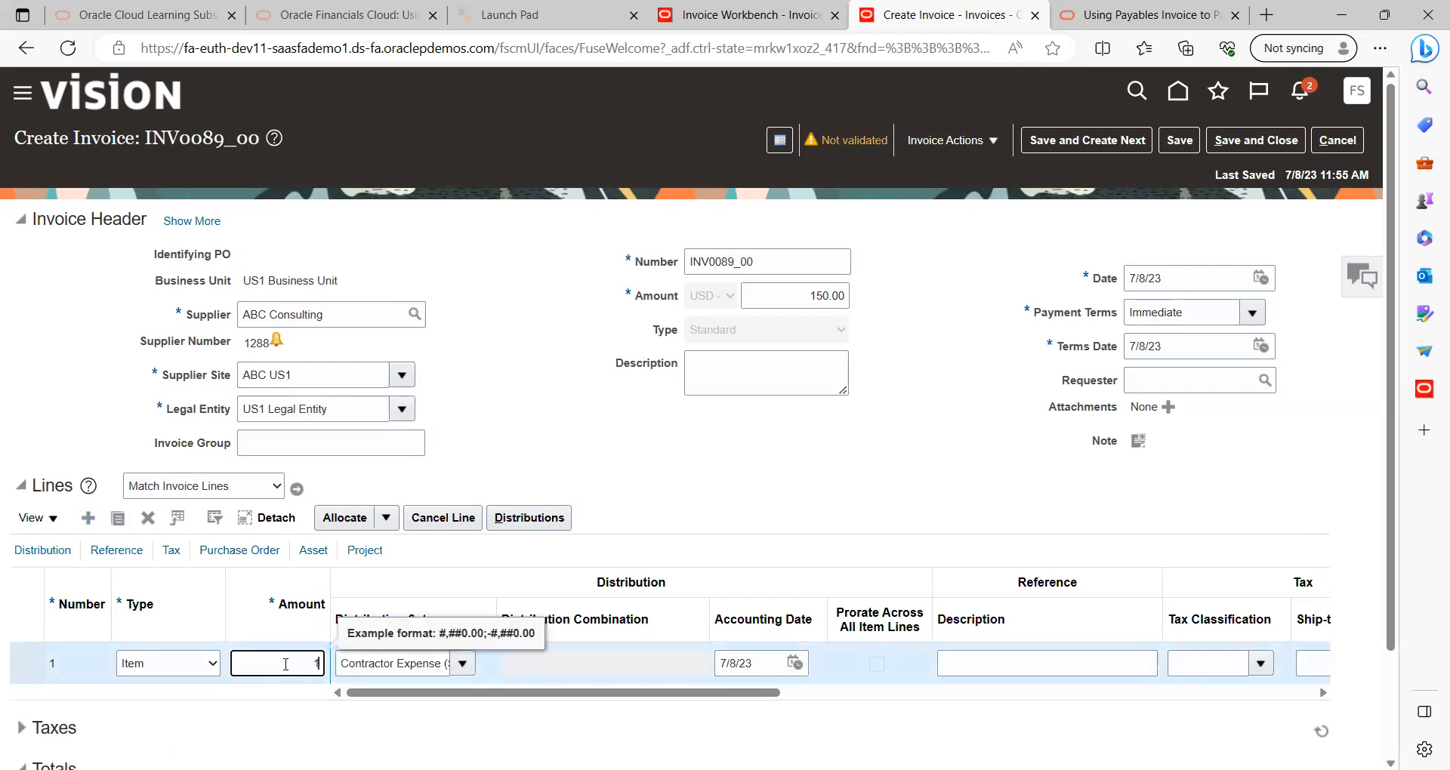
type("50")
key("Tab")
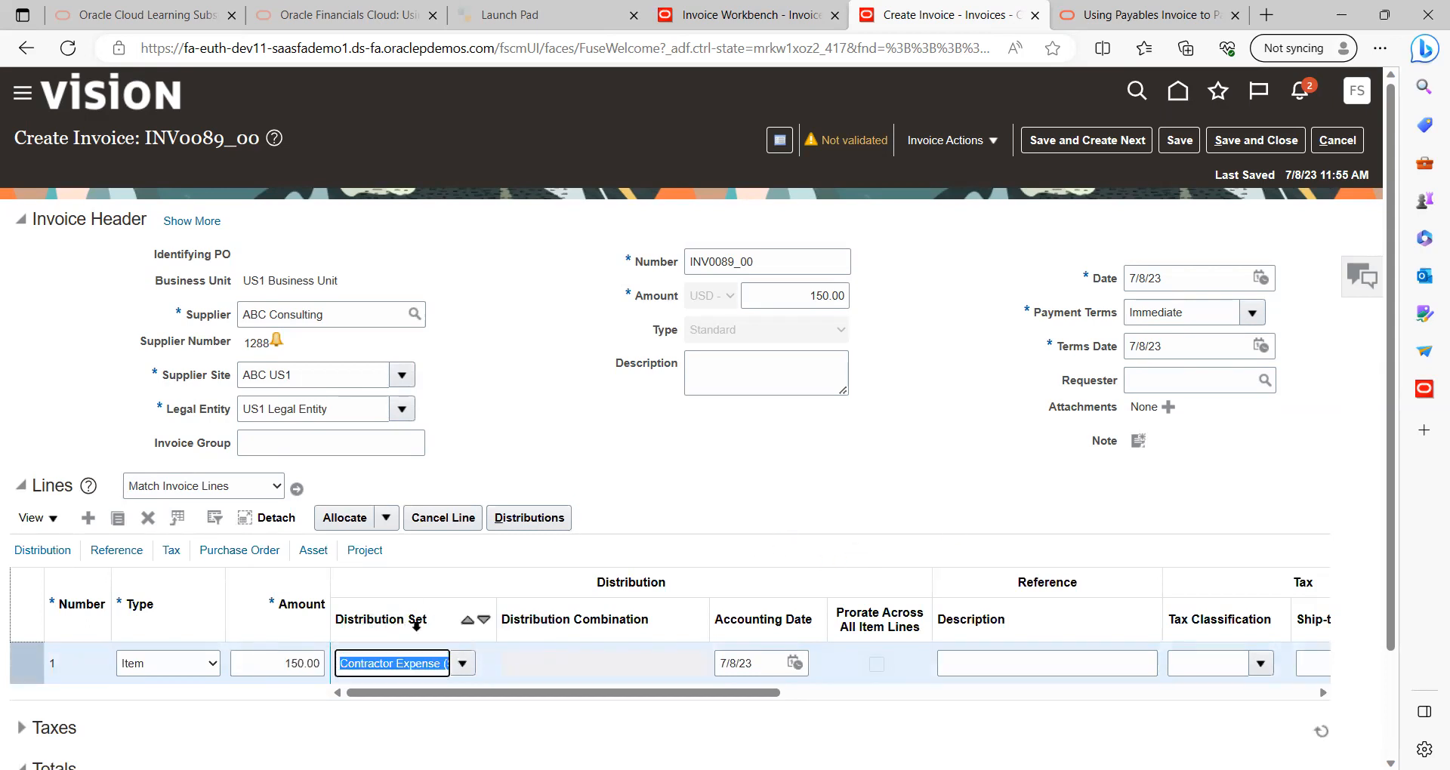
left_click(789, 491)
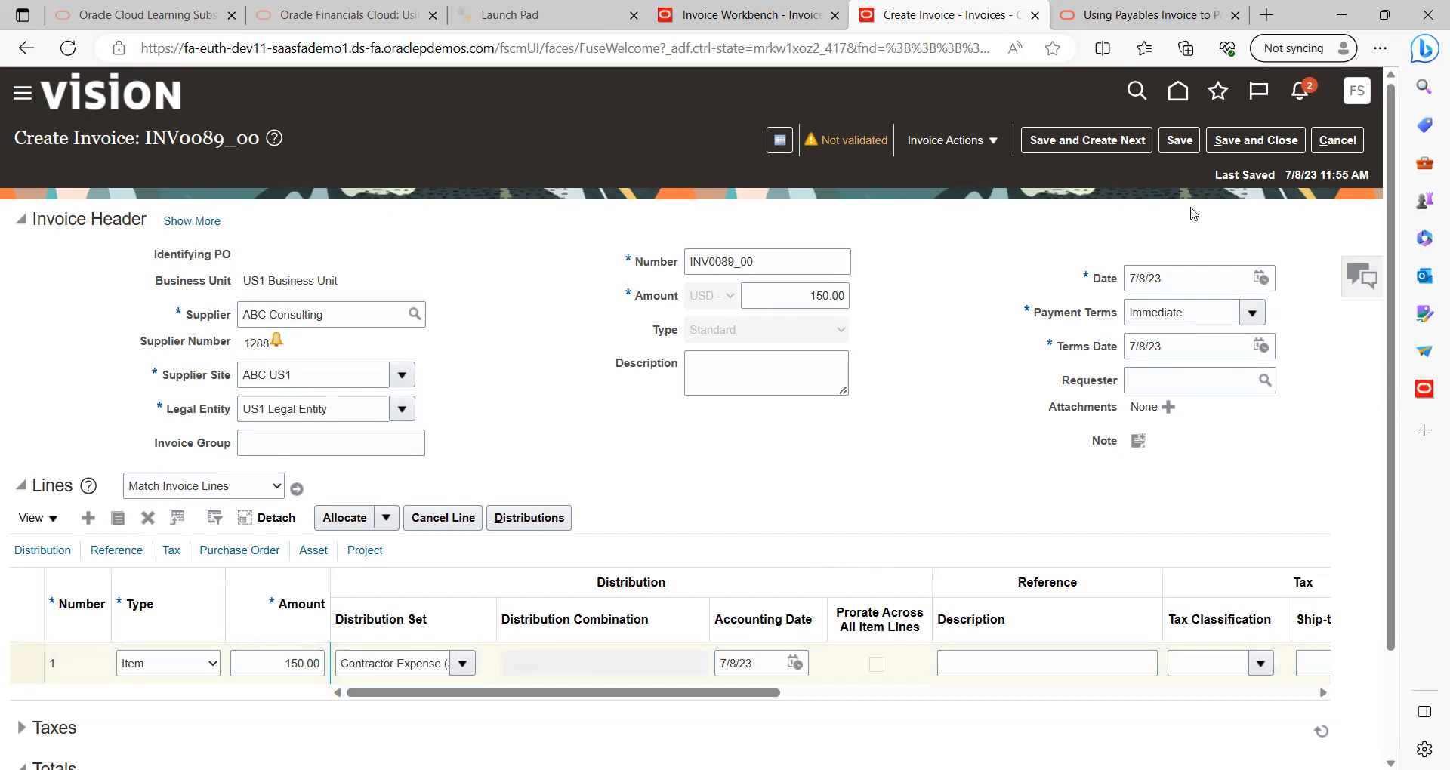
left_click(1179, 140)
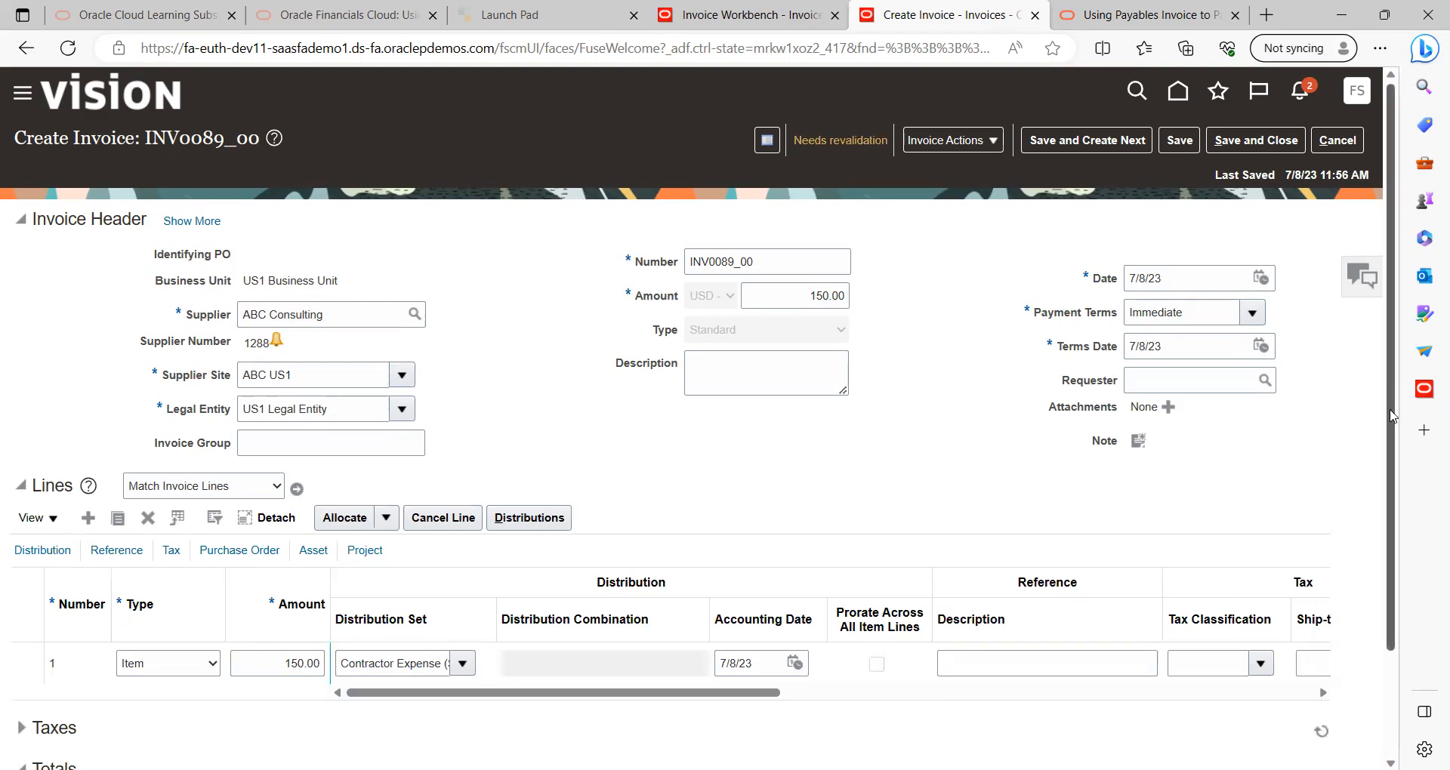
Check the invoice totals and set the header amount to 163.50 so that it includes the tax
left_click_drag(1392, 416, 1395, 563)
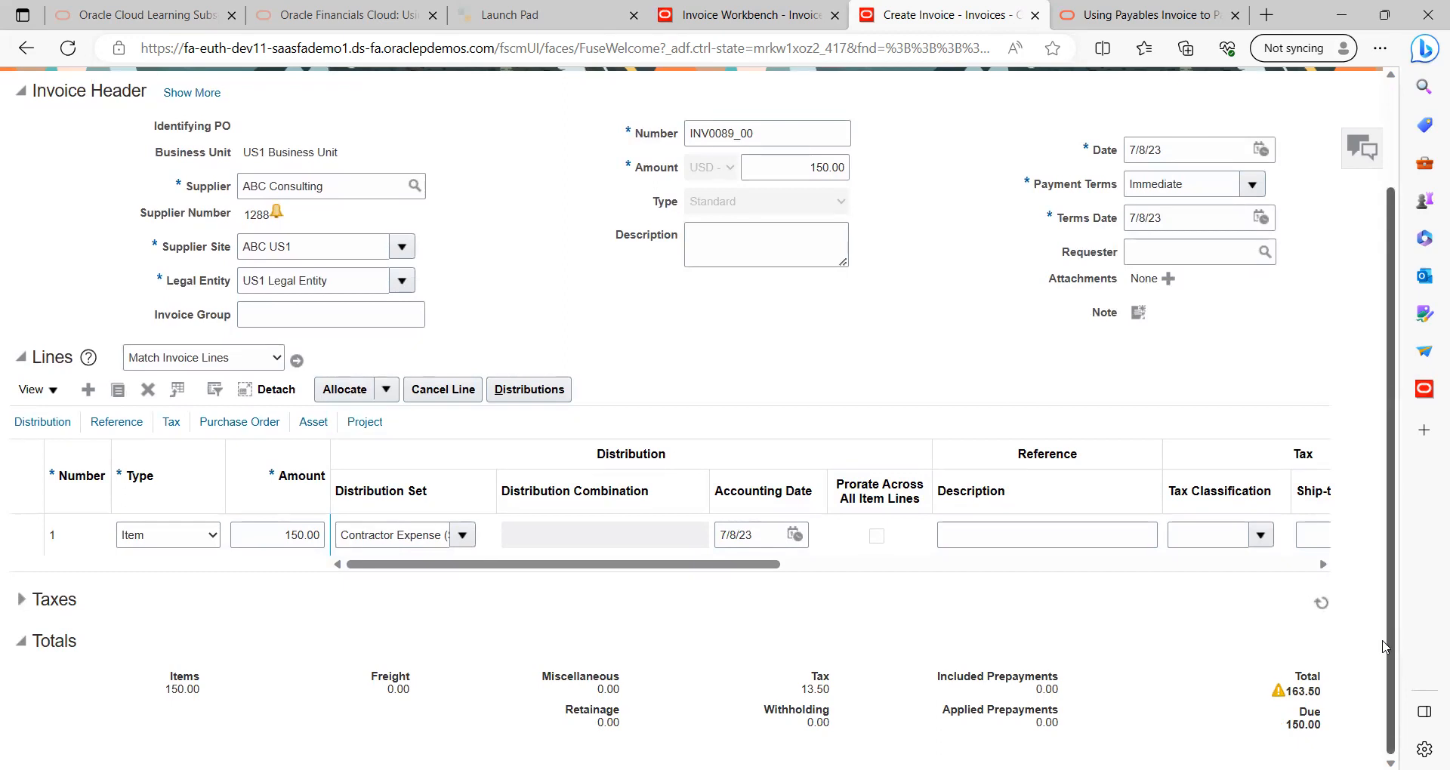
scroll(1389, 648, "up", 2)
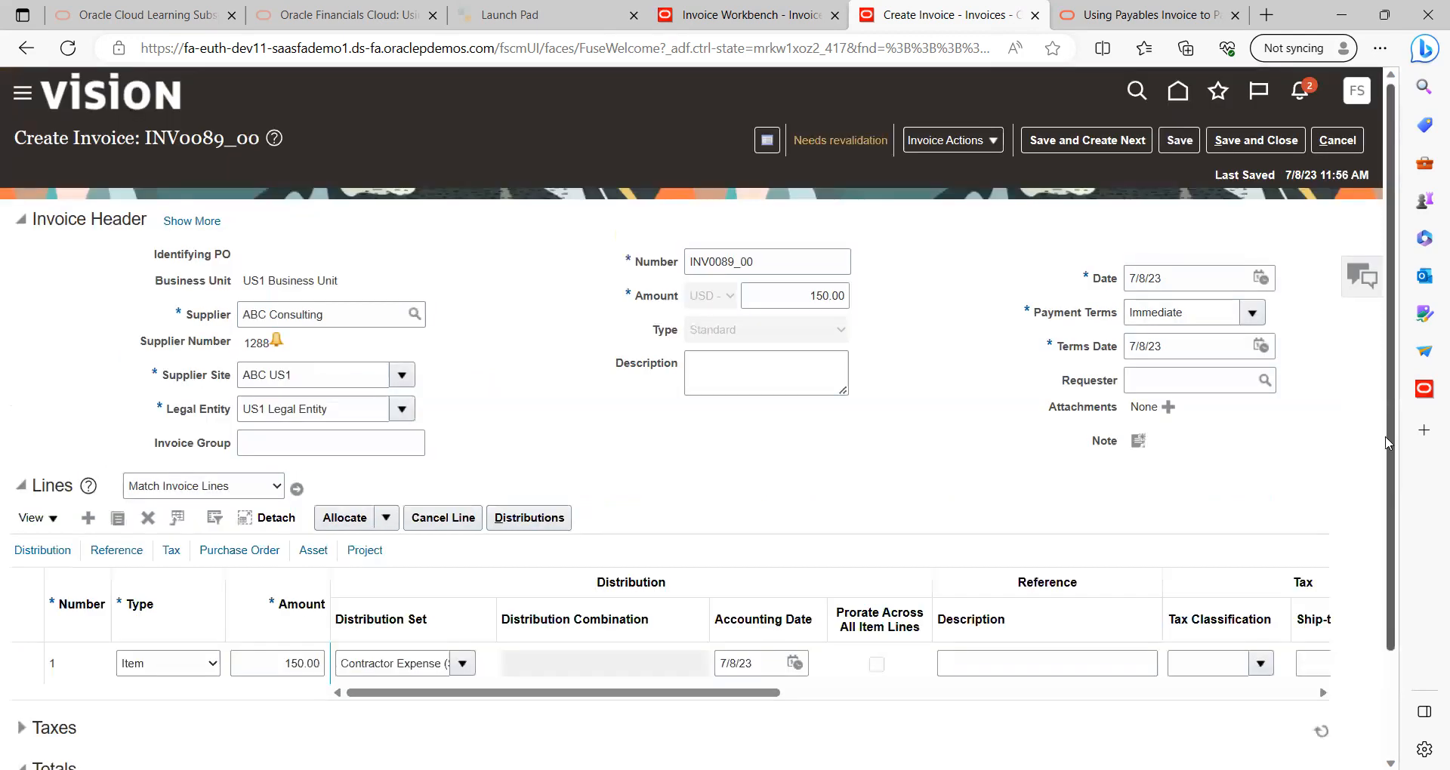
double_click(834, 302)
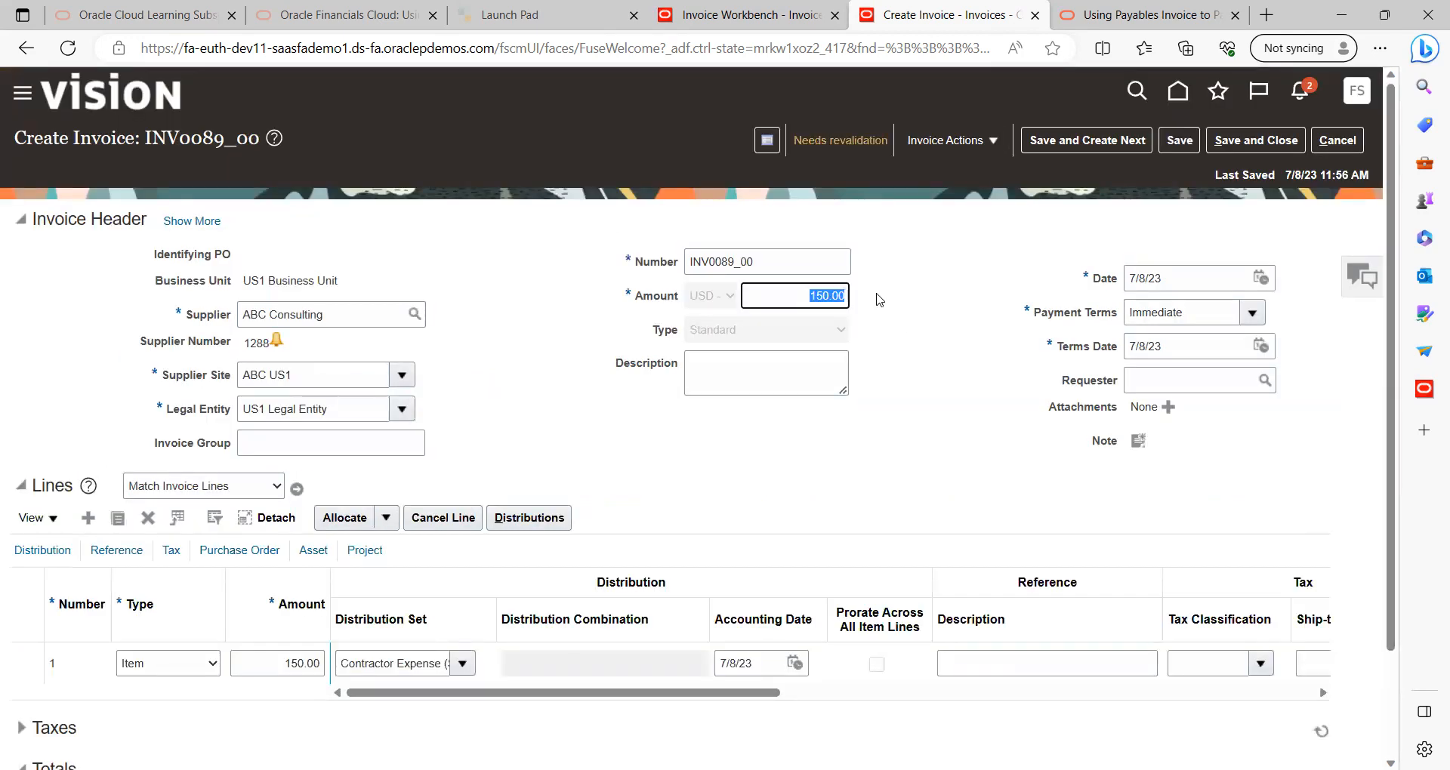
type("16")
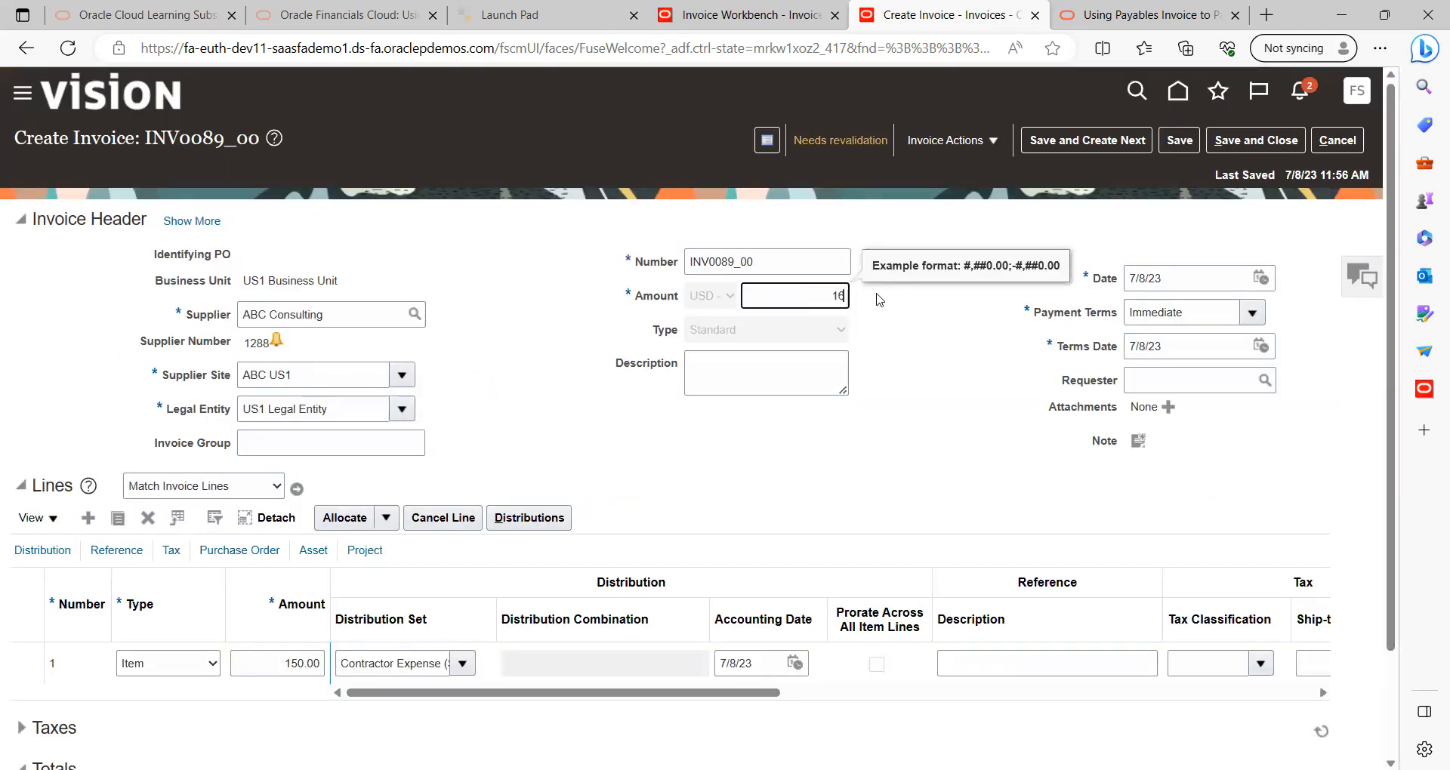
type("3,50")
key("Tab")
key("shift+Tab")
type("1")
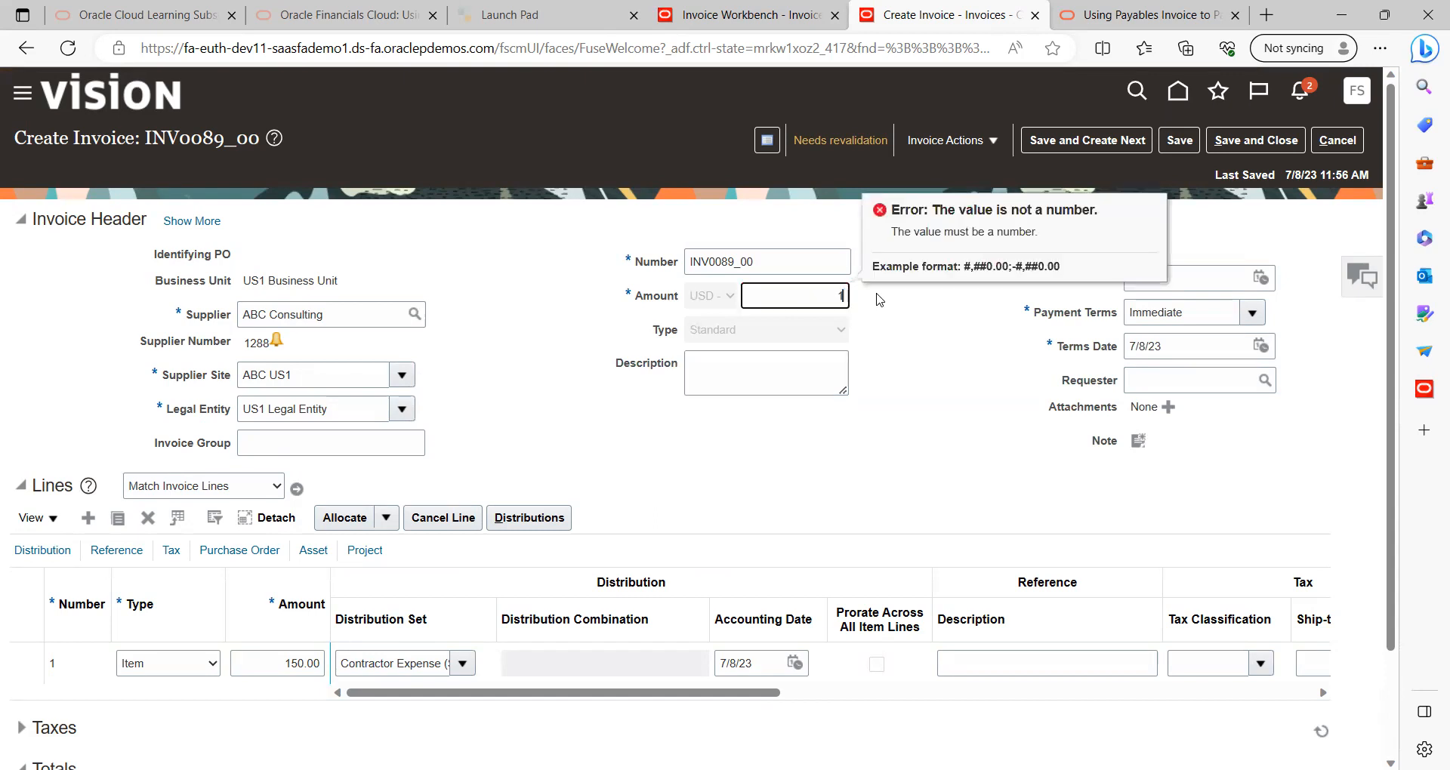
type("63.50")
key("Tab")
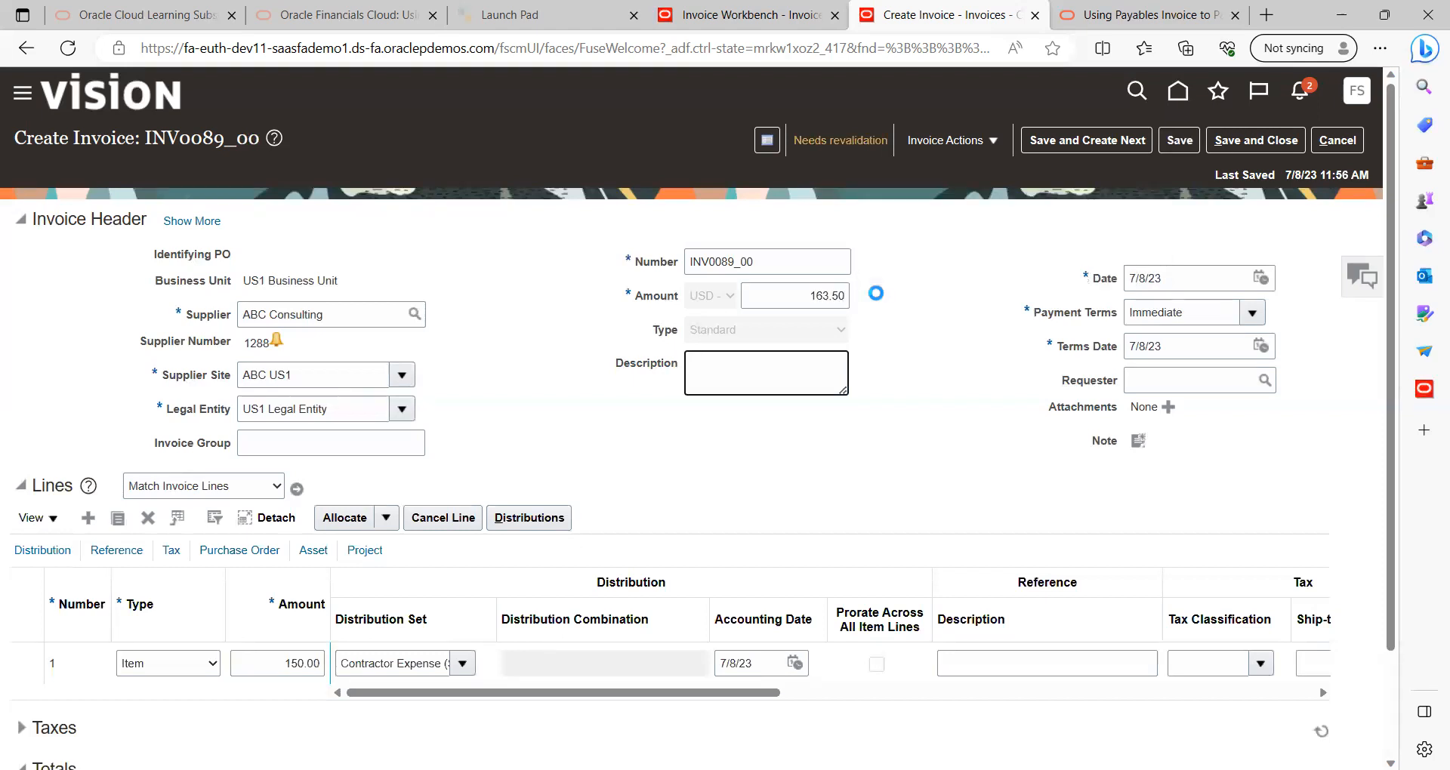
Validate invoice INV0089_00, continuing past the duplicate-invoice warning
key("ctrl+alt+v")
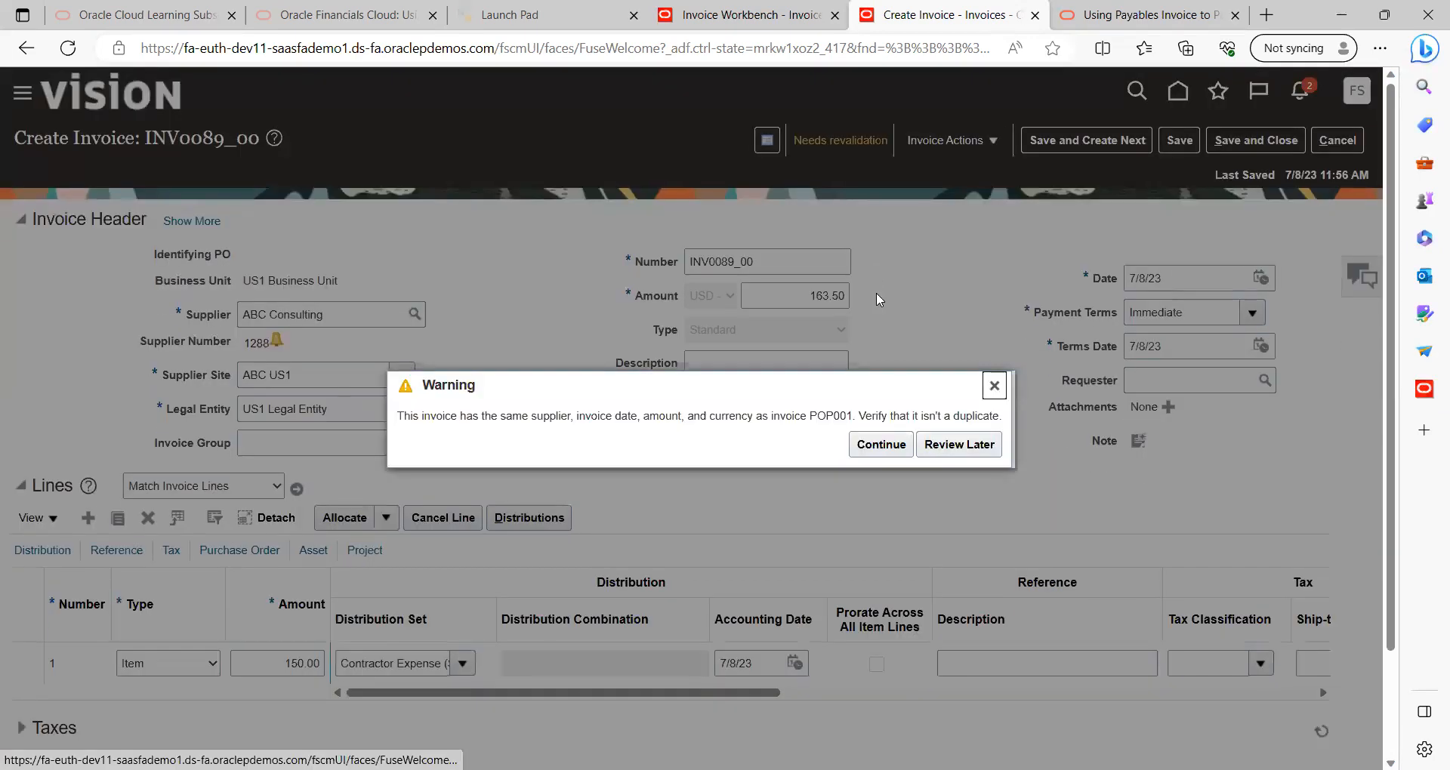
left_click(873, 449)
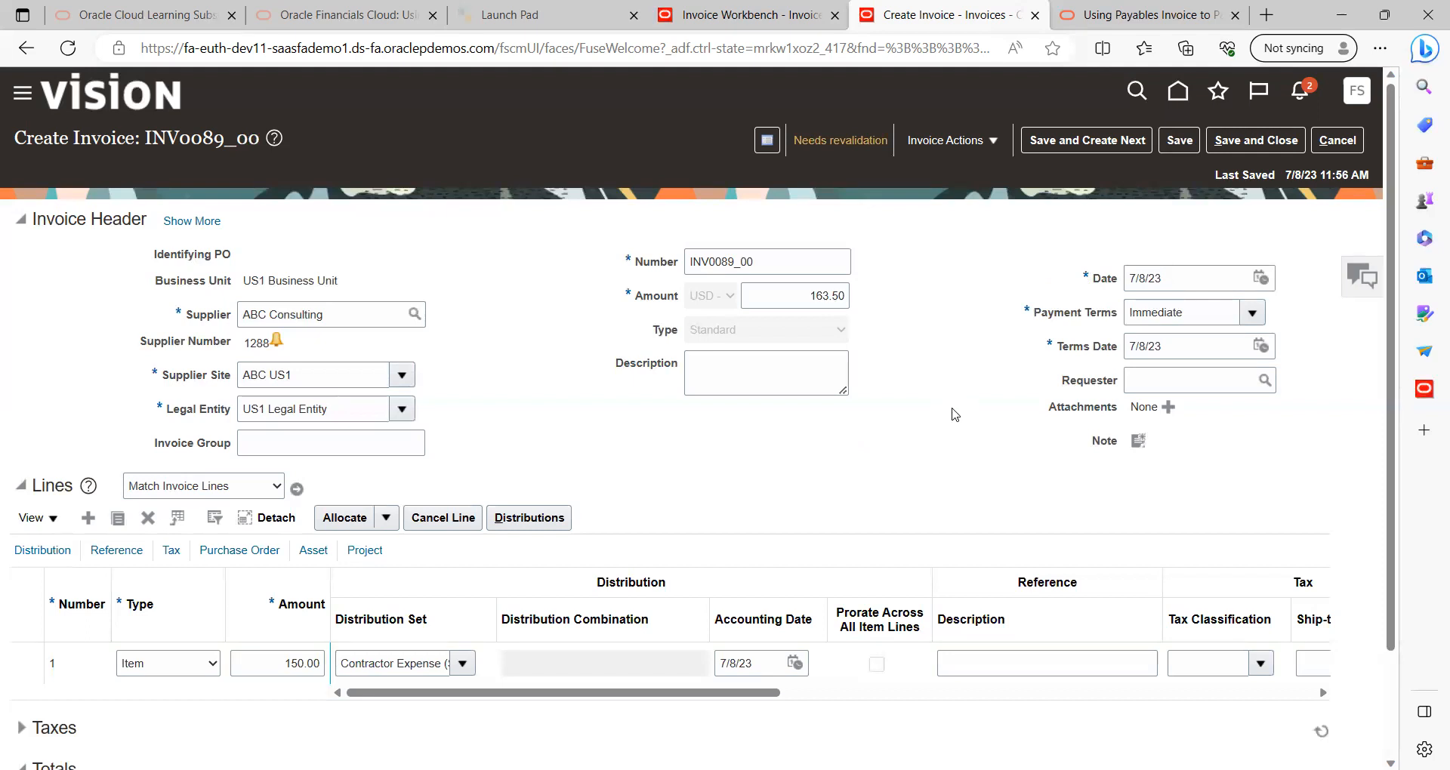
left_click(993, 143)
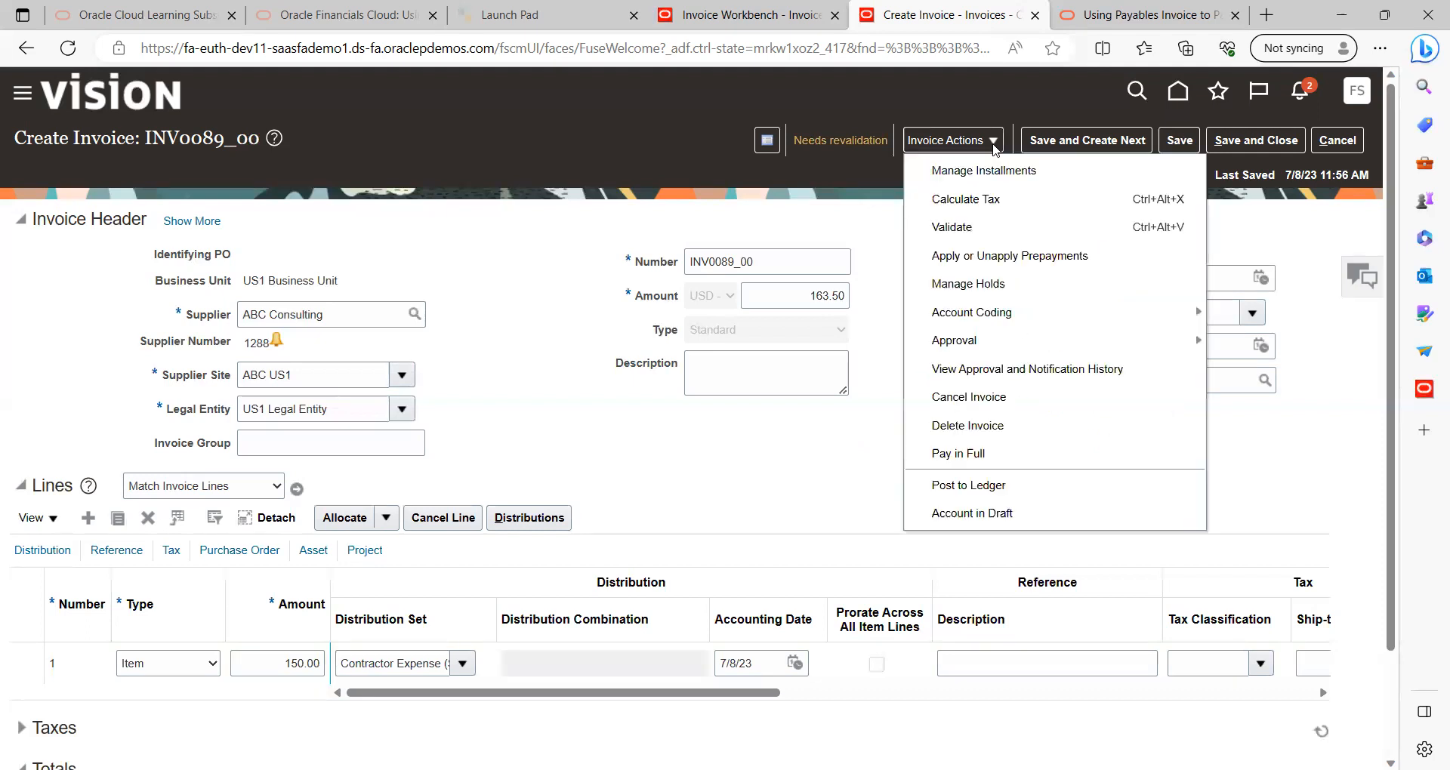
left_click(978, 228)
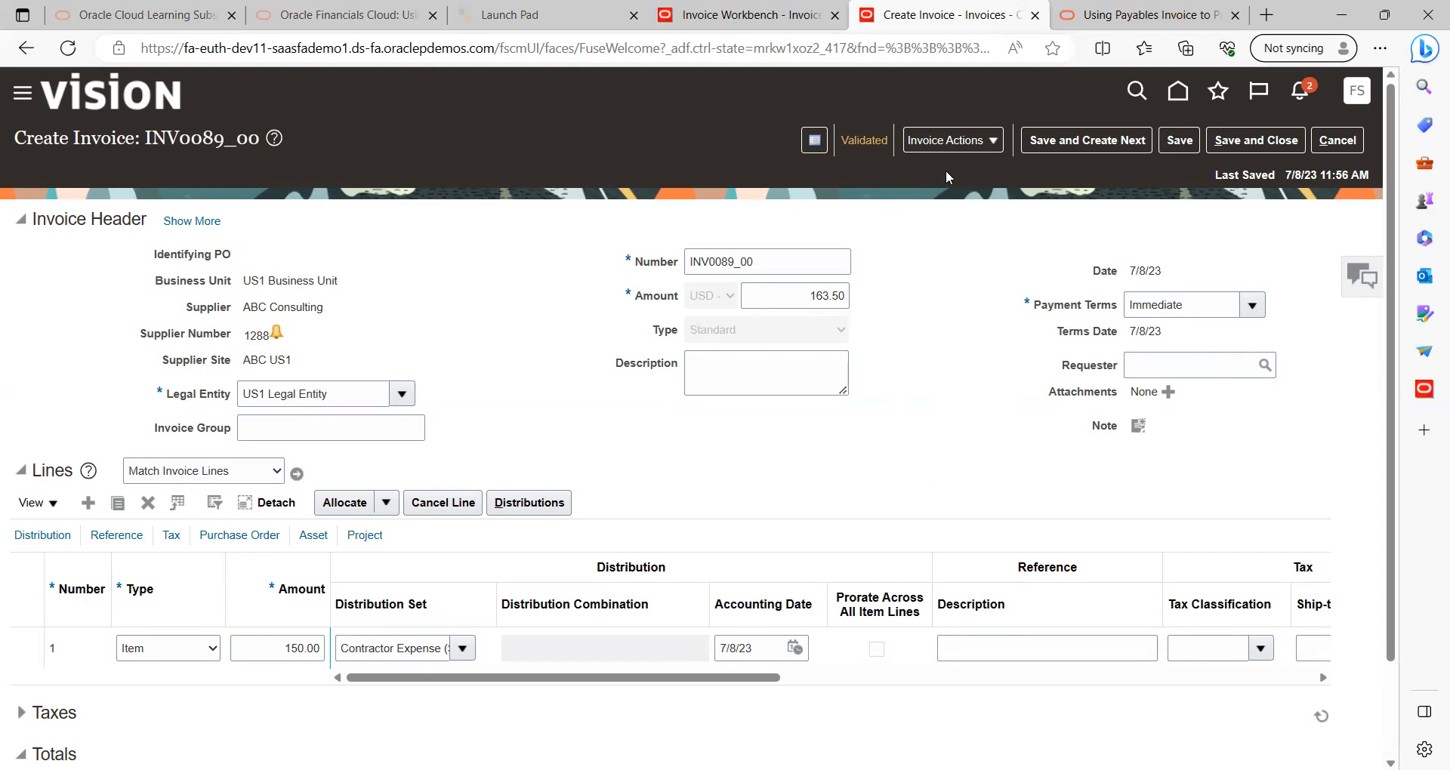
Apply 100.00 of the available prepayment PR002 to the invoice and finish the prepayment application
left_click(991, 142)
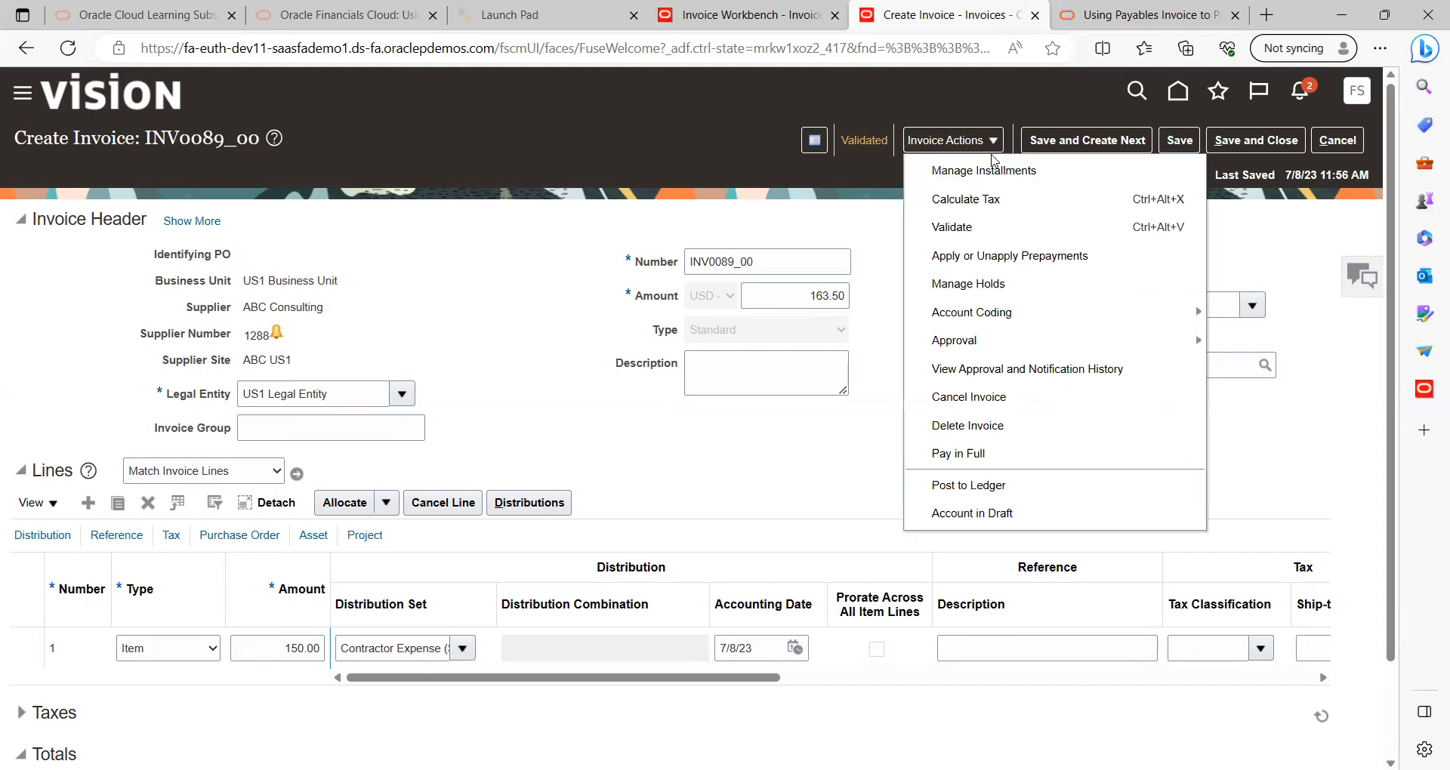
left_click(973, 260)
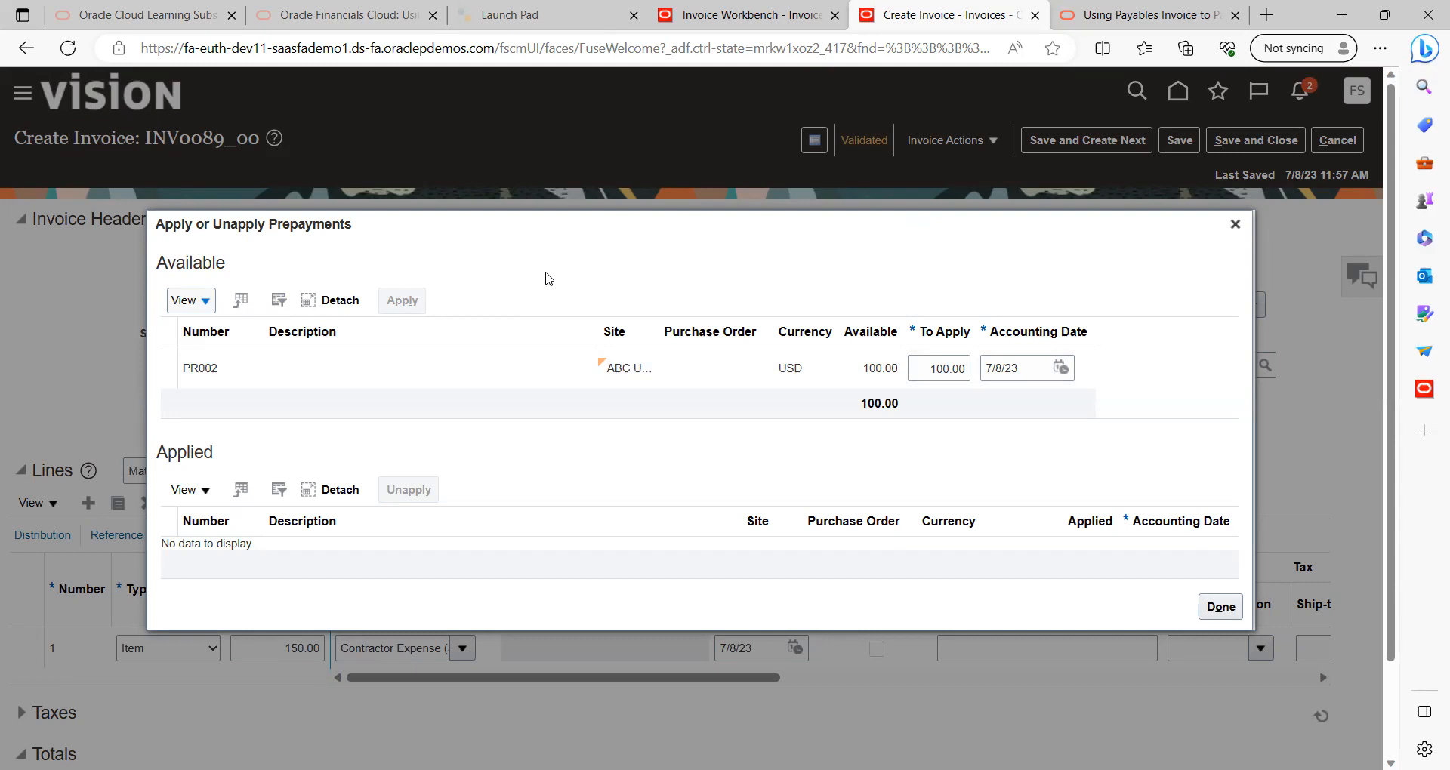
left_click(166, 368)
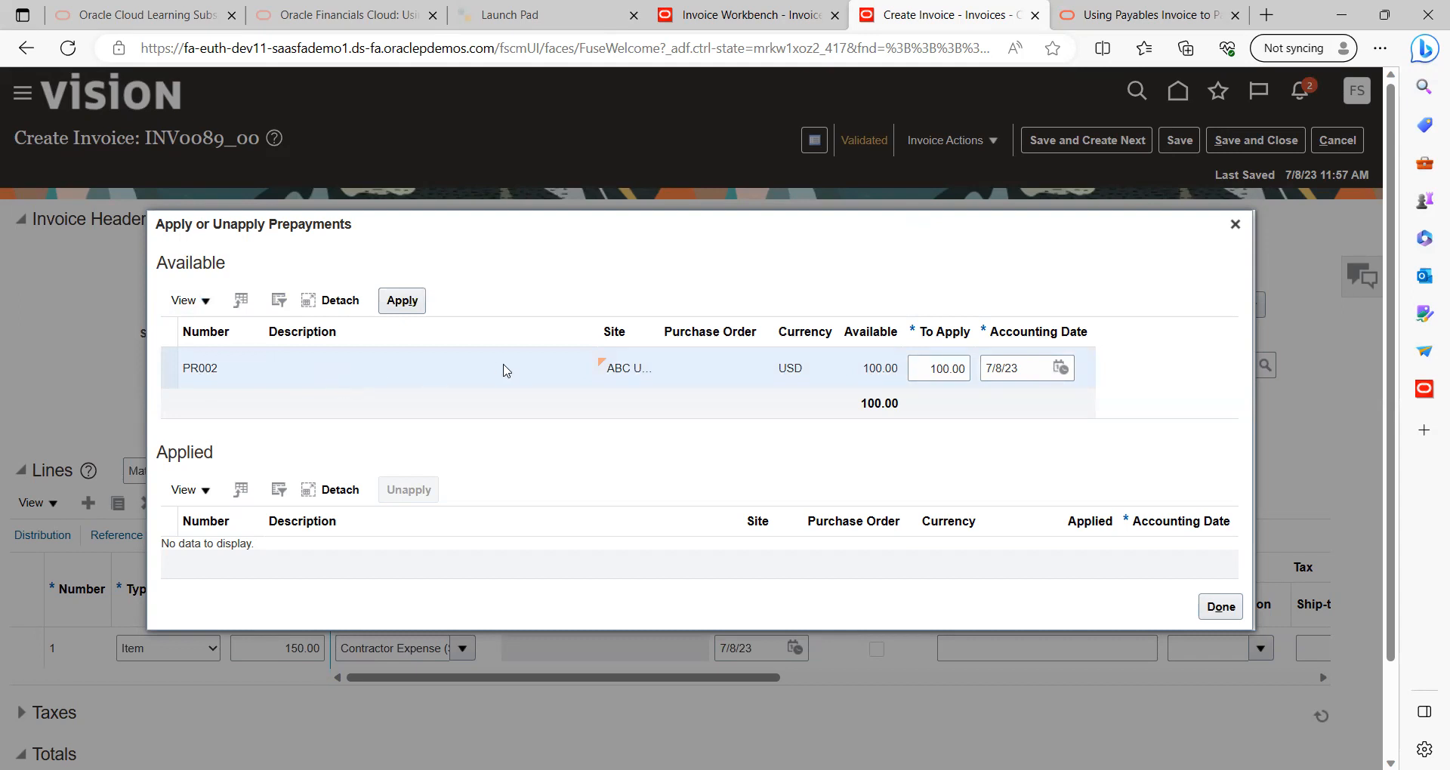
left_click(402, 301)
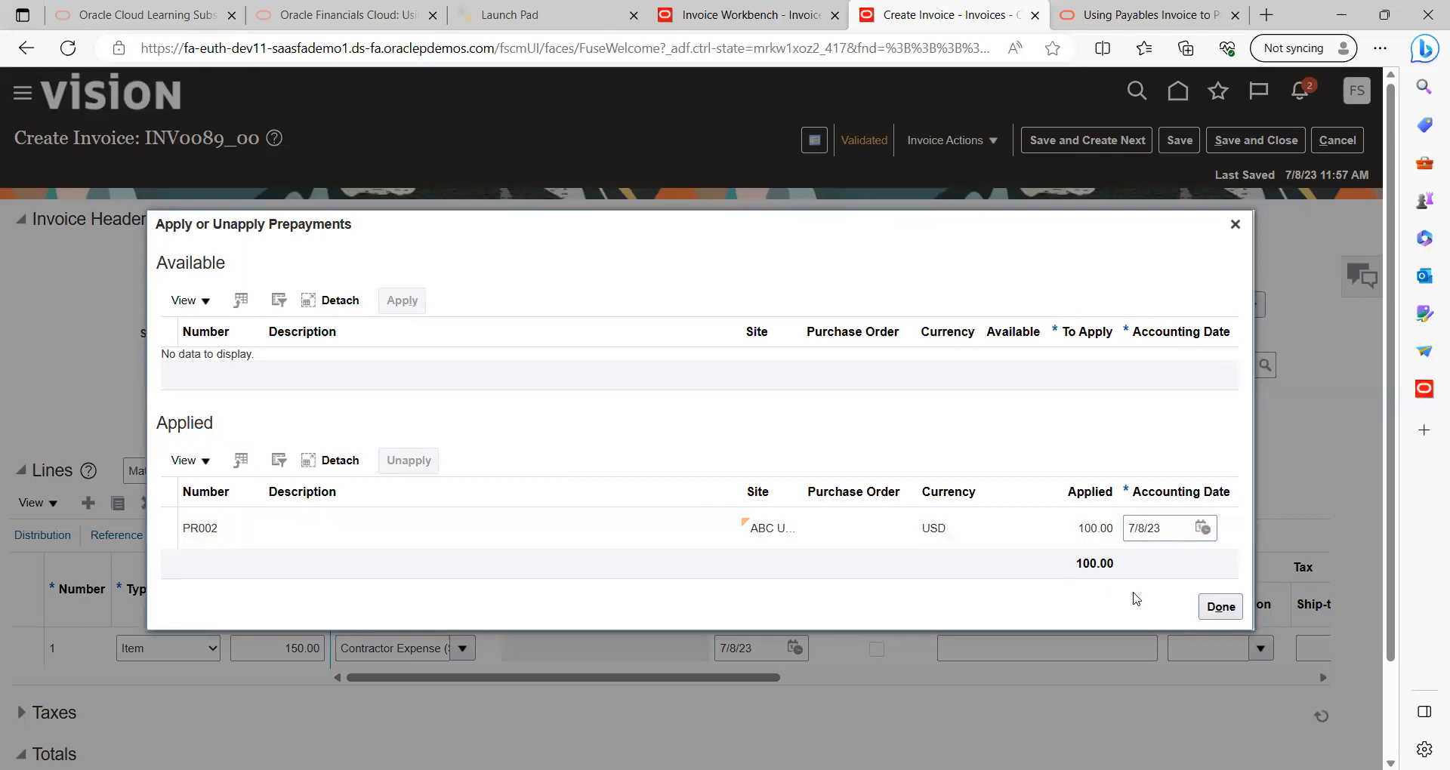
left_click(1213, 609)
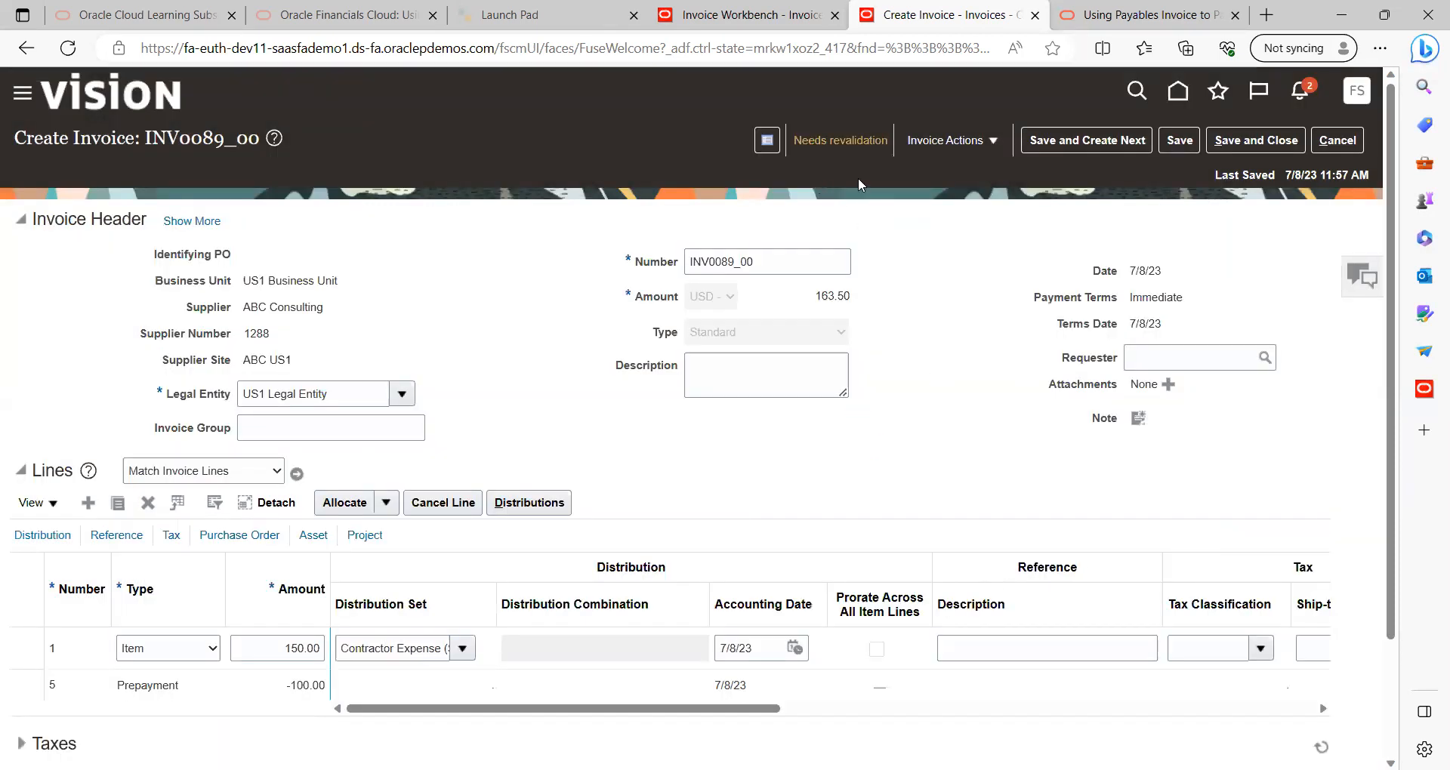
Revalidate the invoice after the prepayment application and account it in draft
left_click(993, 142)
left_click(963, 227)
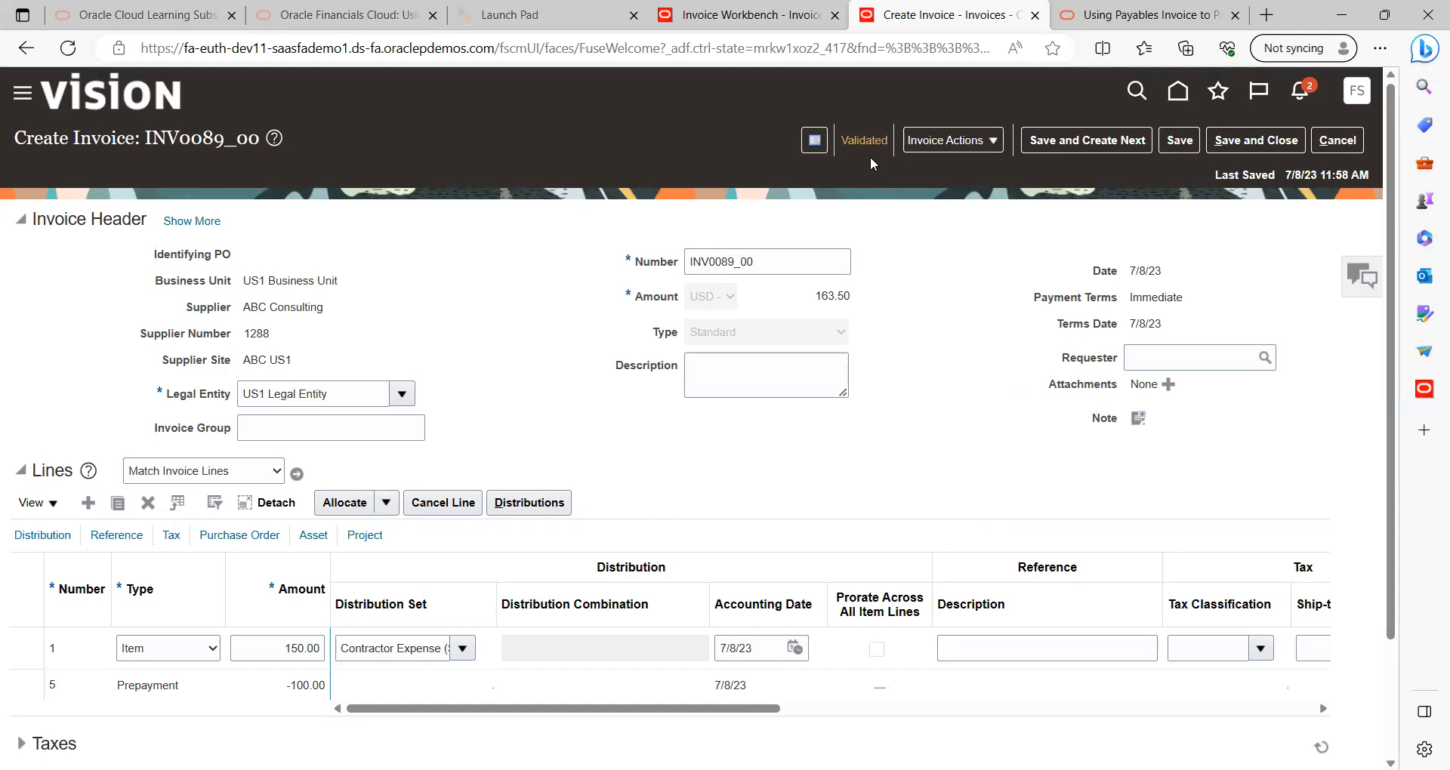
left_click(993, 147)
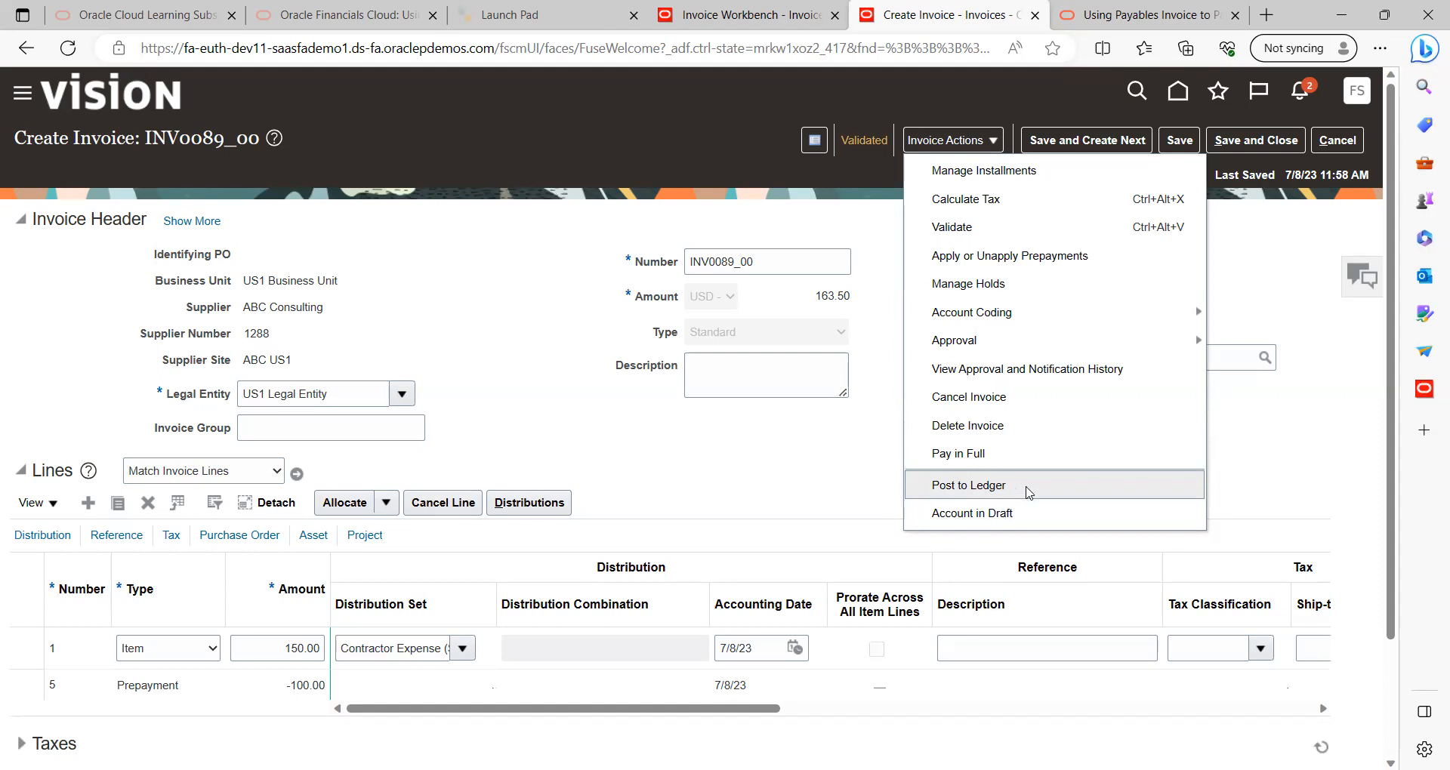
left_click(979, 519)
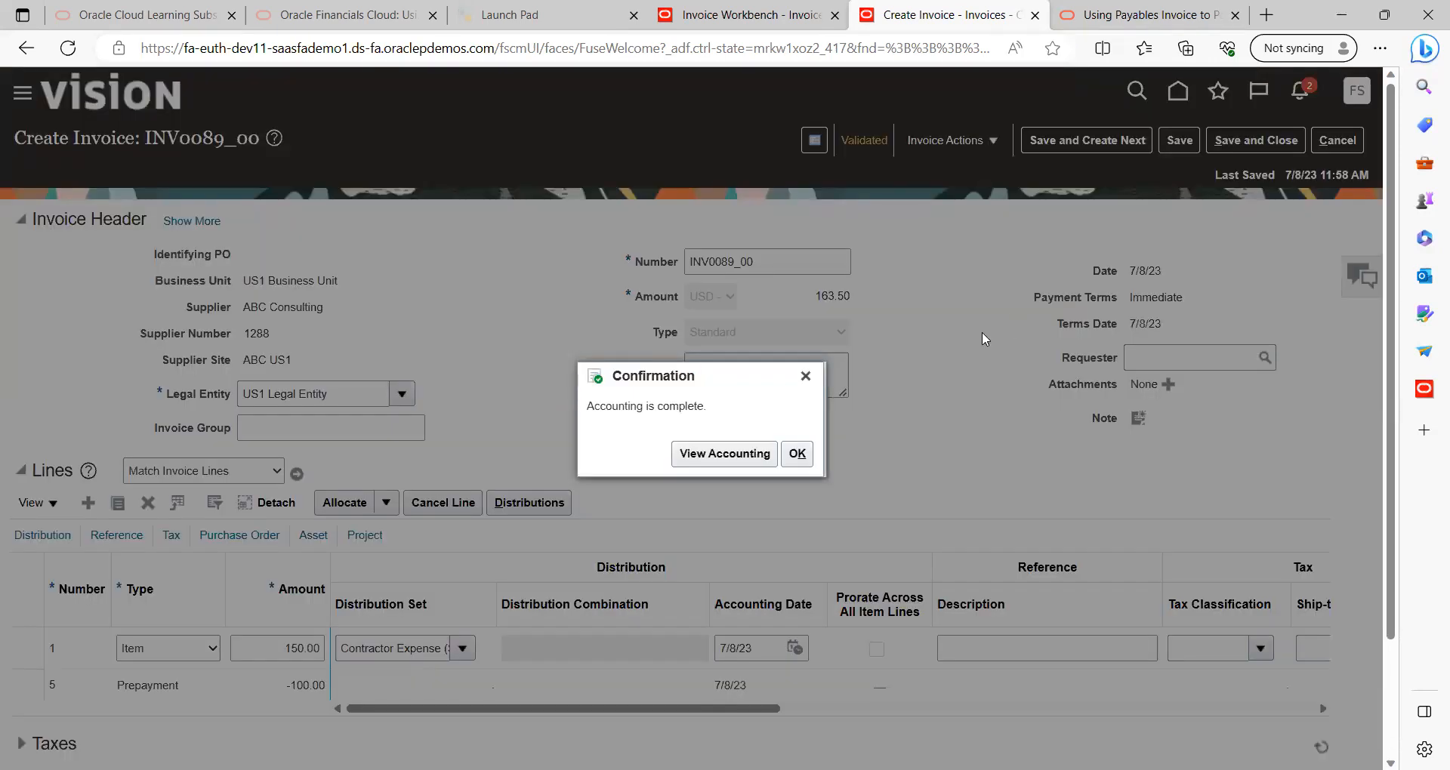
Review the draft accounting lines of INV0089_00 in the US Primary Ledger, and save and close the invoice
left_click(723, 454)
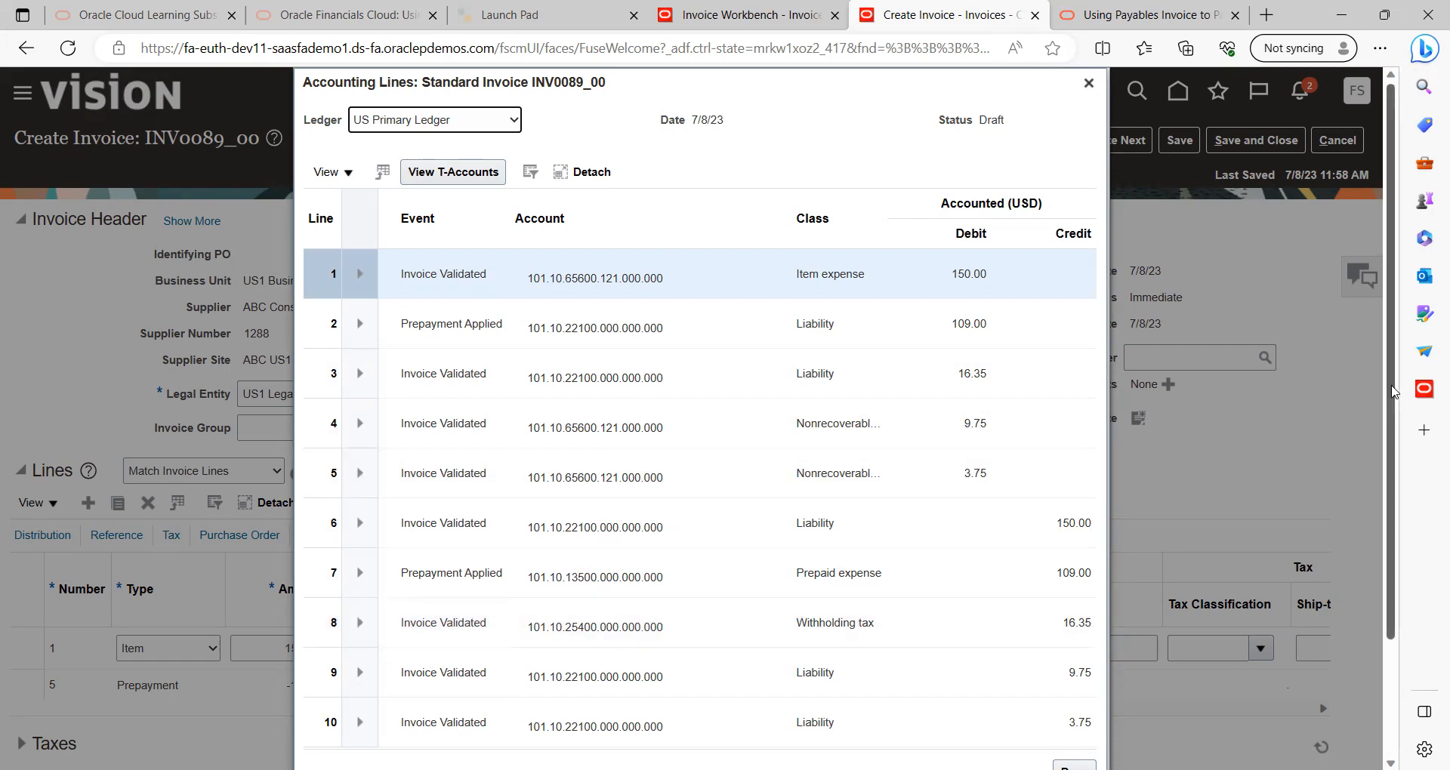
scroll(1393, 391, "down", 2)
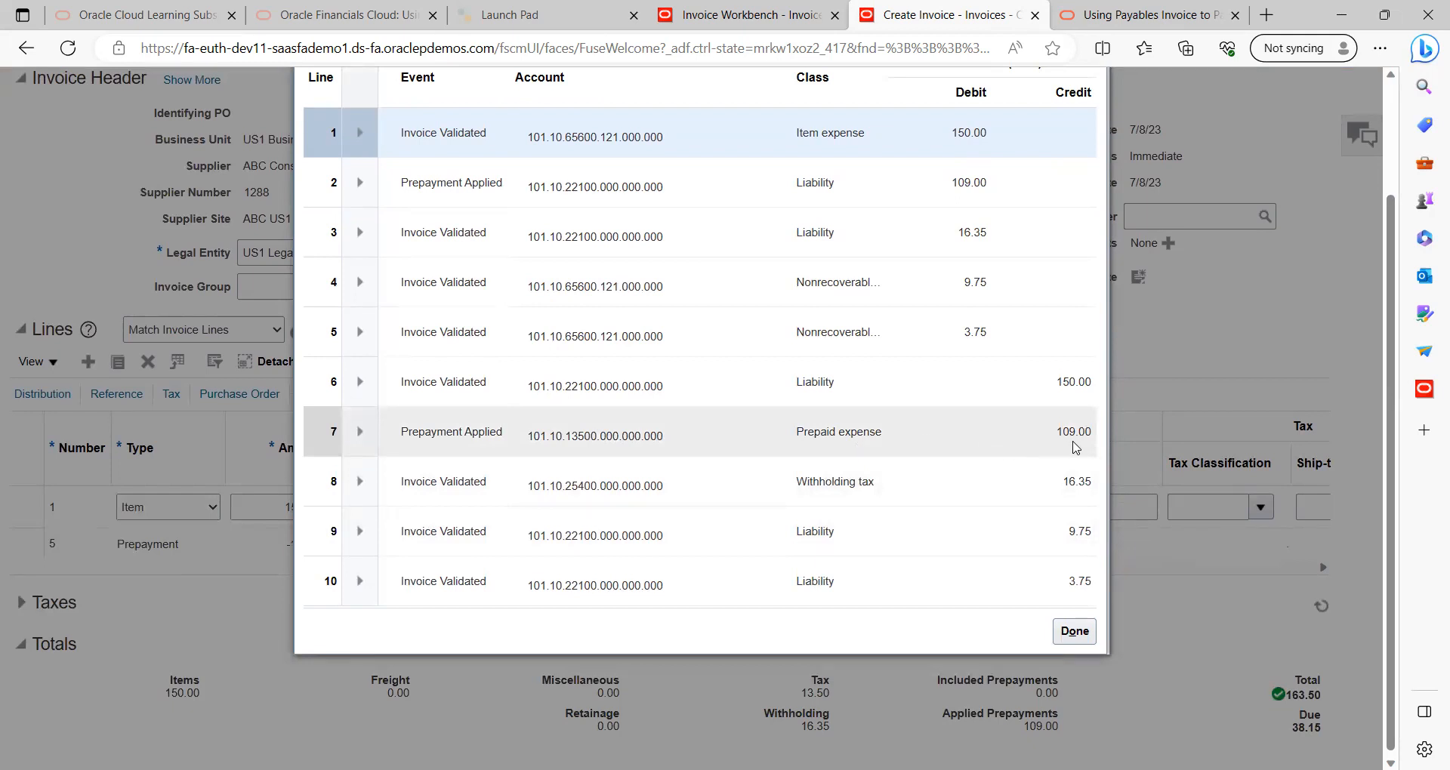
left_click(1075, 638)
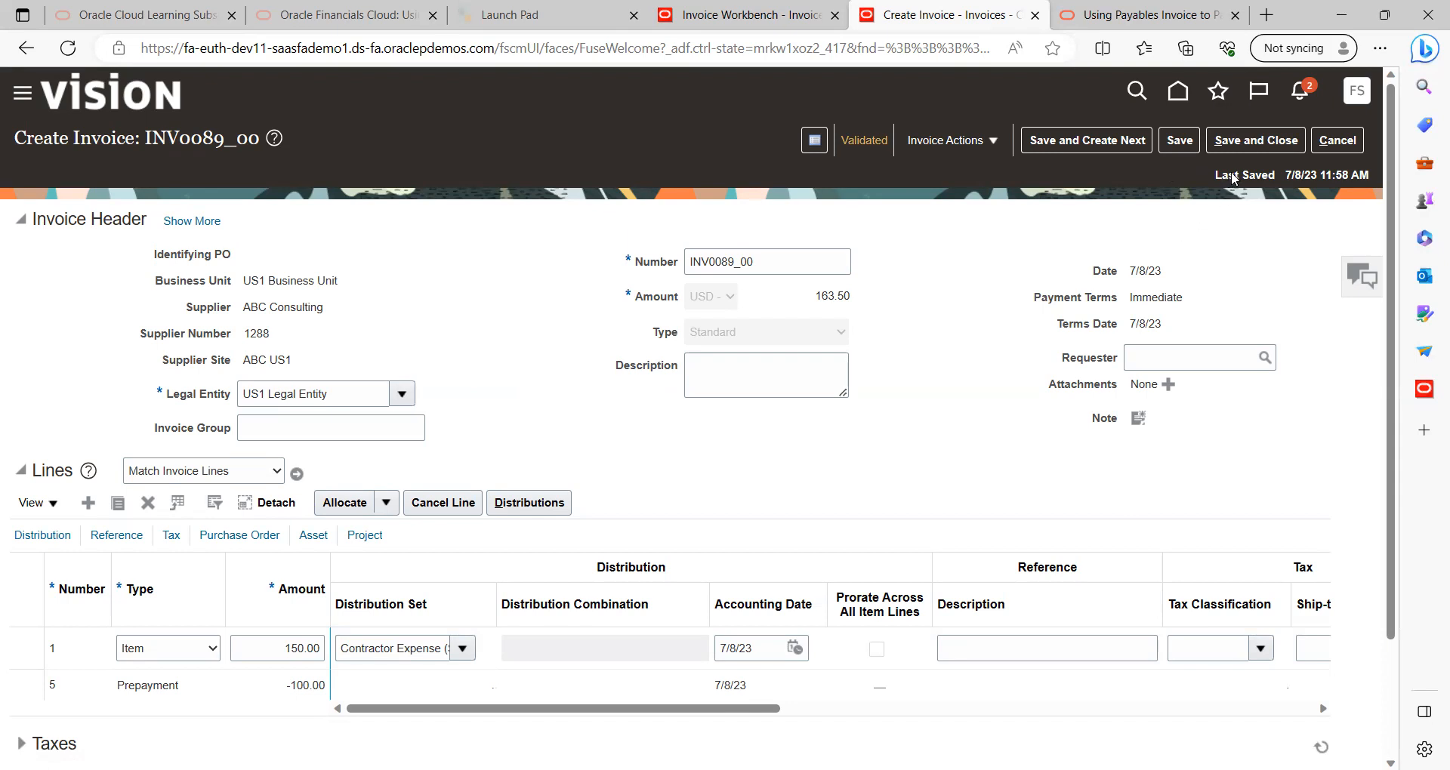
left_click(1266, 142)
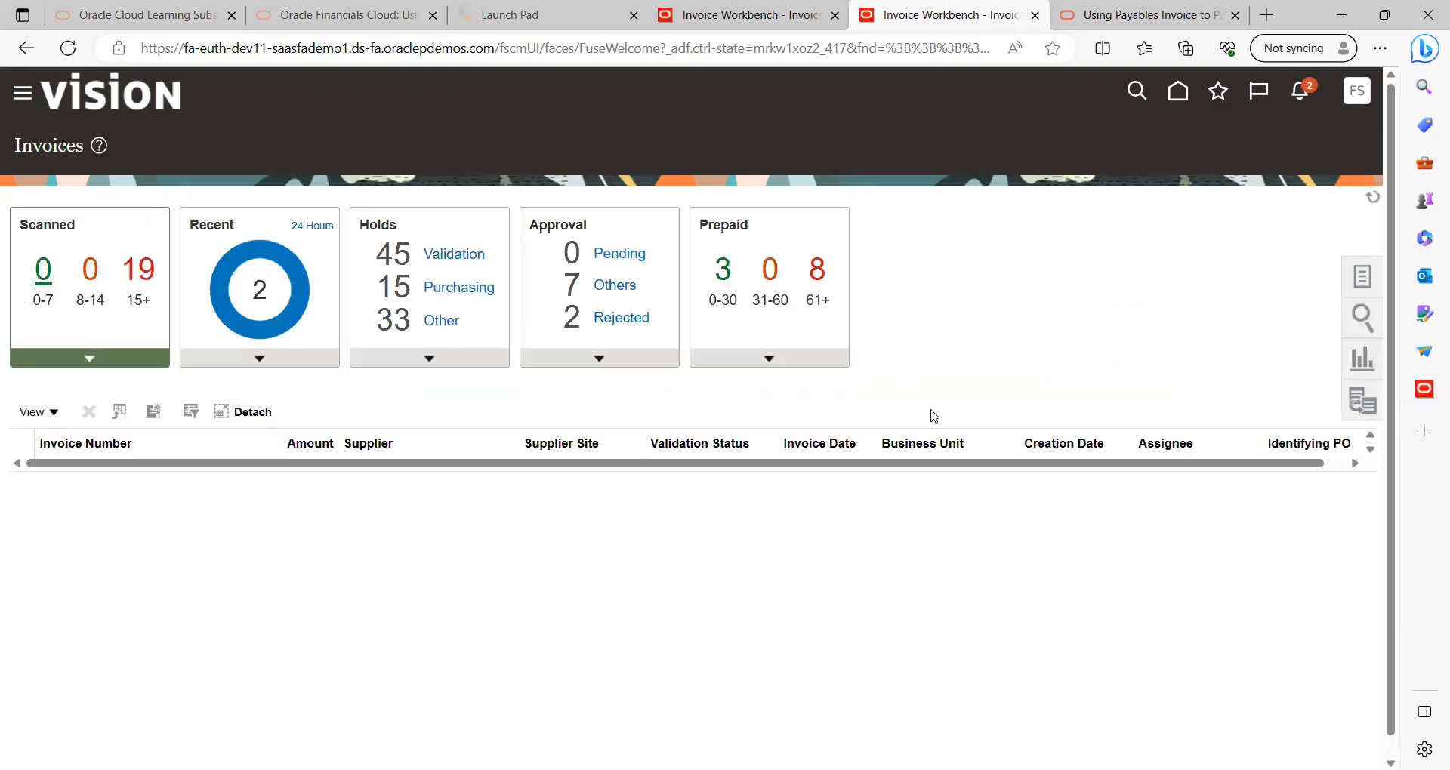
Search the managed invoices for invoice number PR002 and open that prepayment's details
left_click(1363, 276)
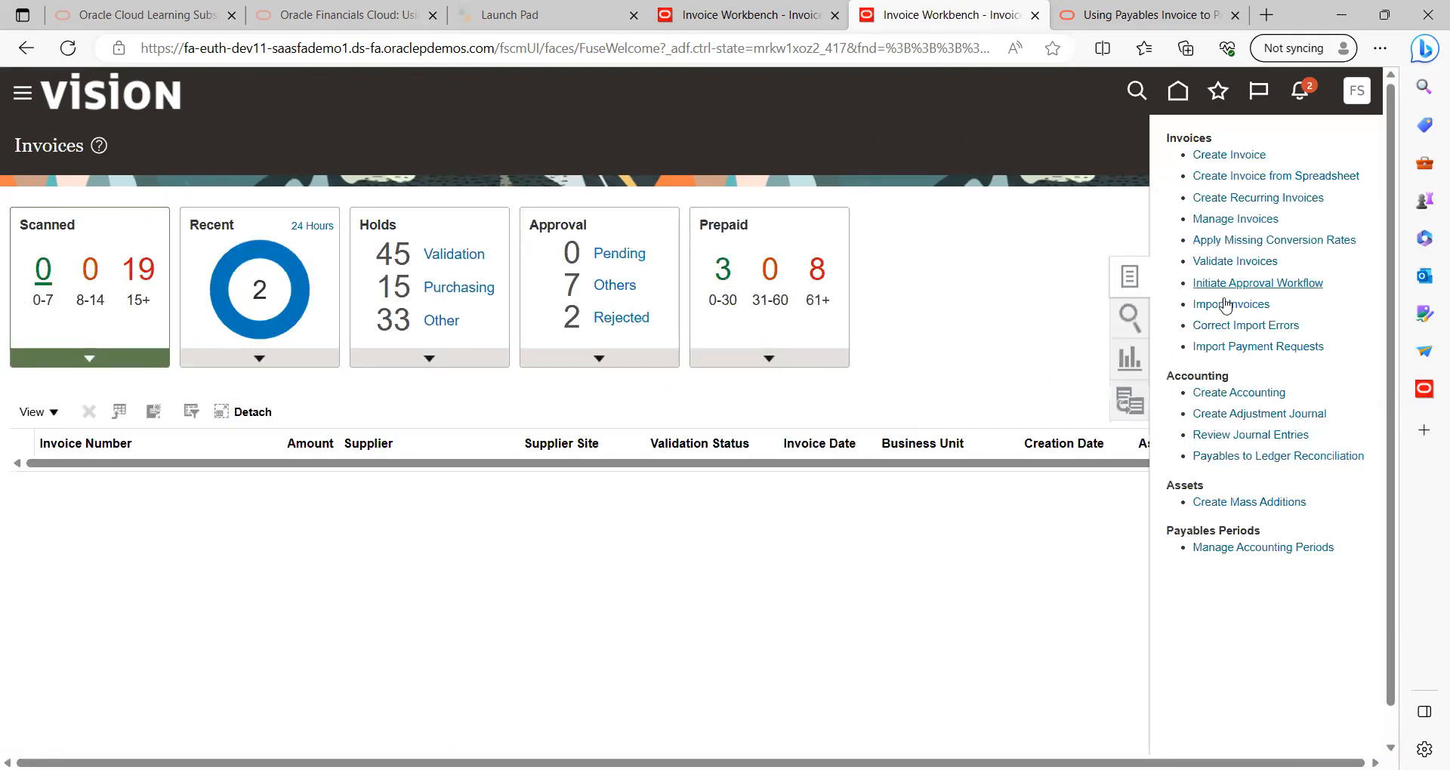
left_click(1233, 218)
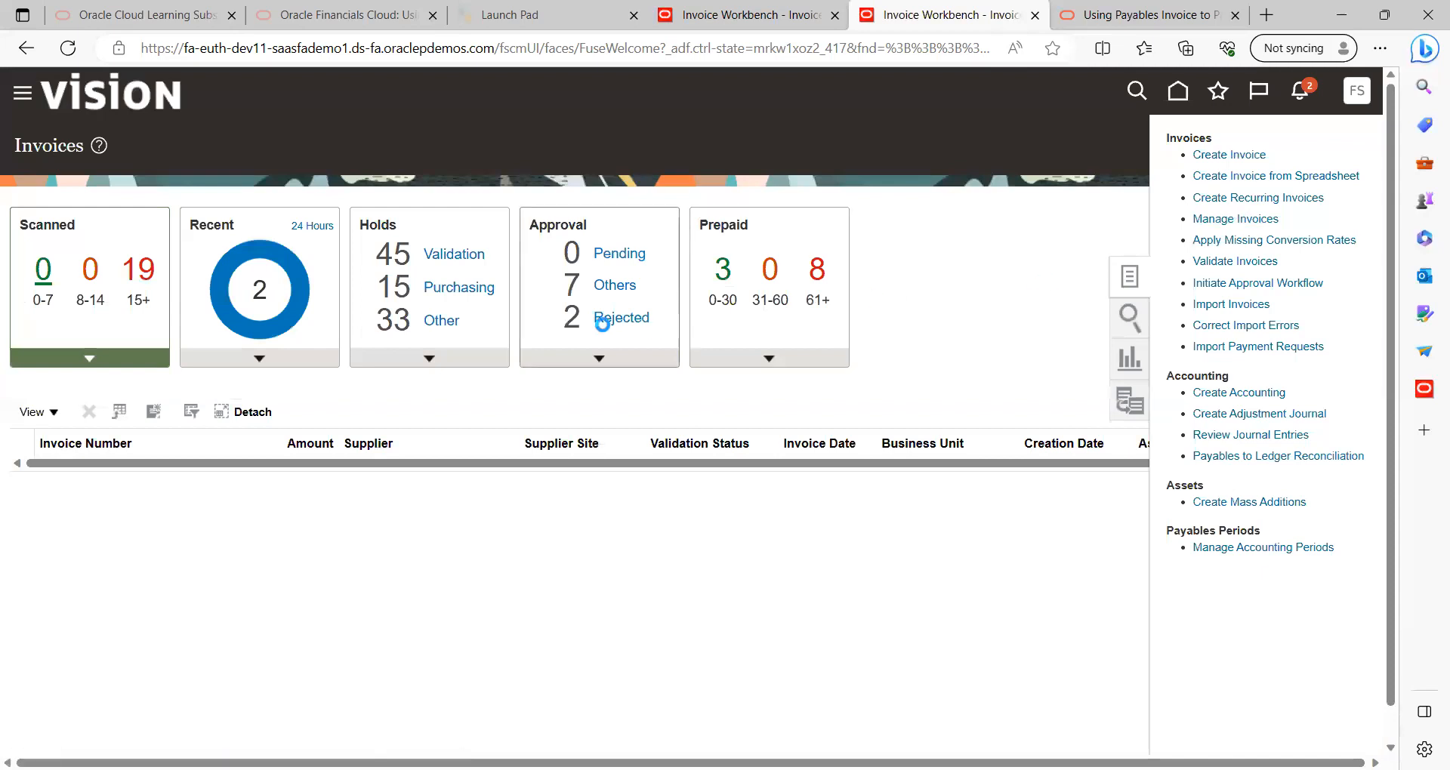
left_click(321, 317)
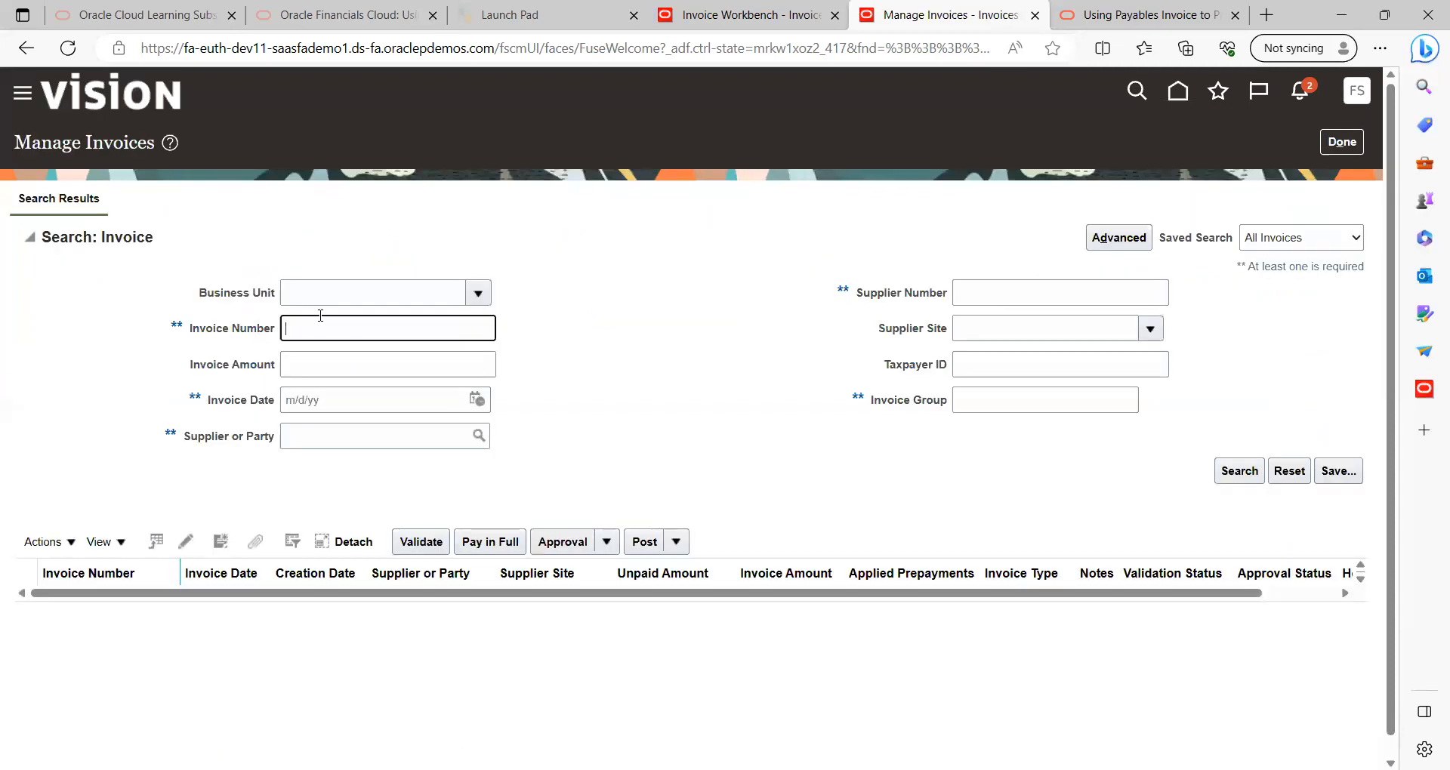
type("PR002")
key("Return")
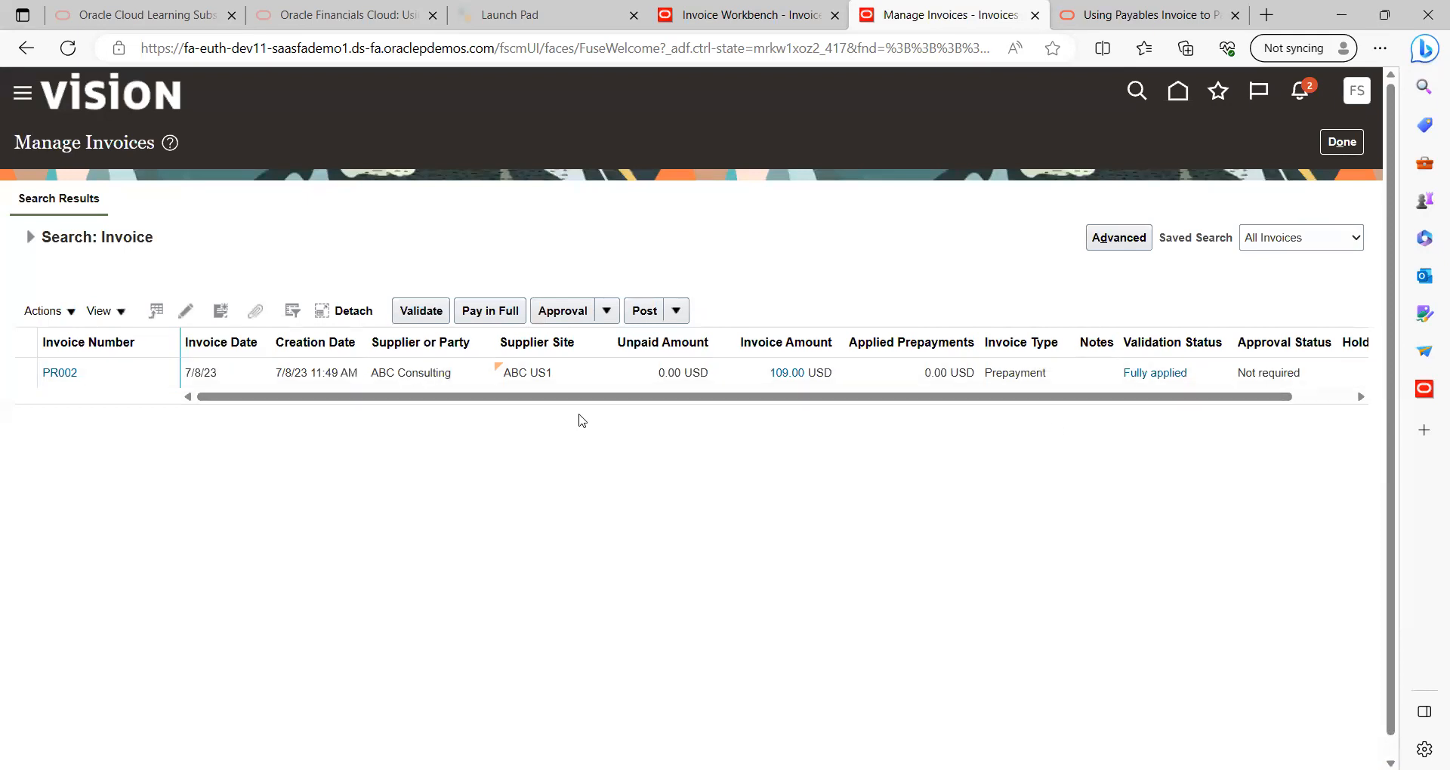
left_click(59, 375)
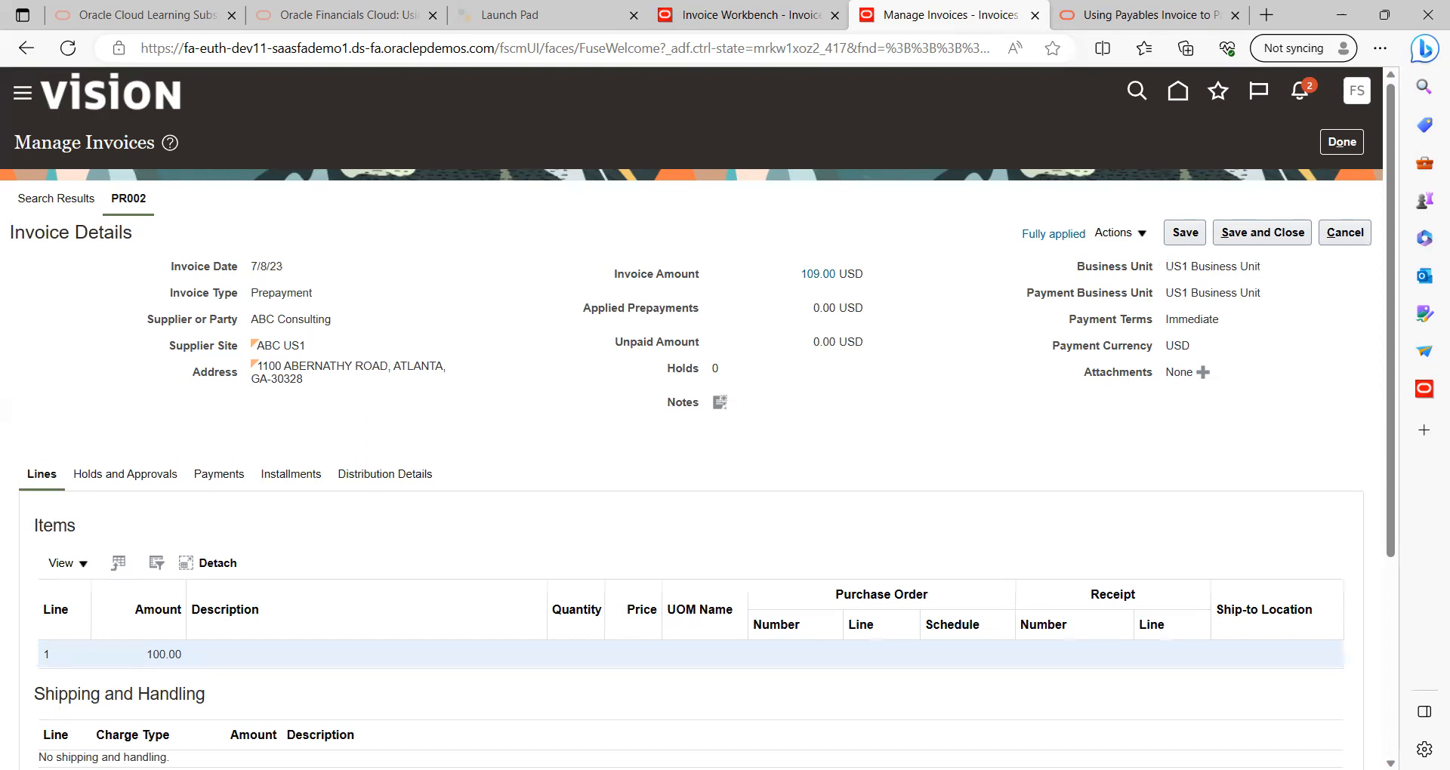
Compare the prepayment status notes in Word with PR002's invoice summary, and leave Manage Invoices
key("alt+Tab")
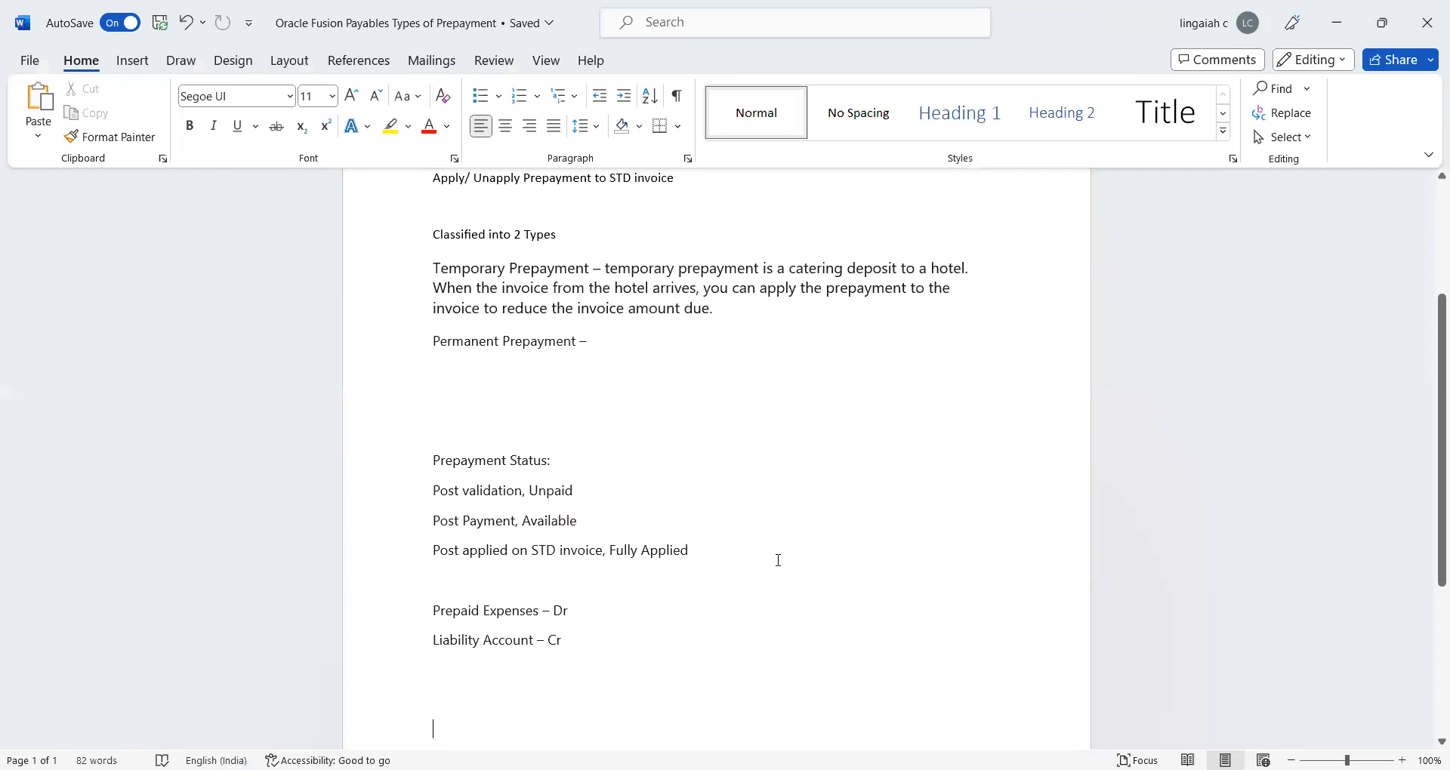
key("alt+Tab")
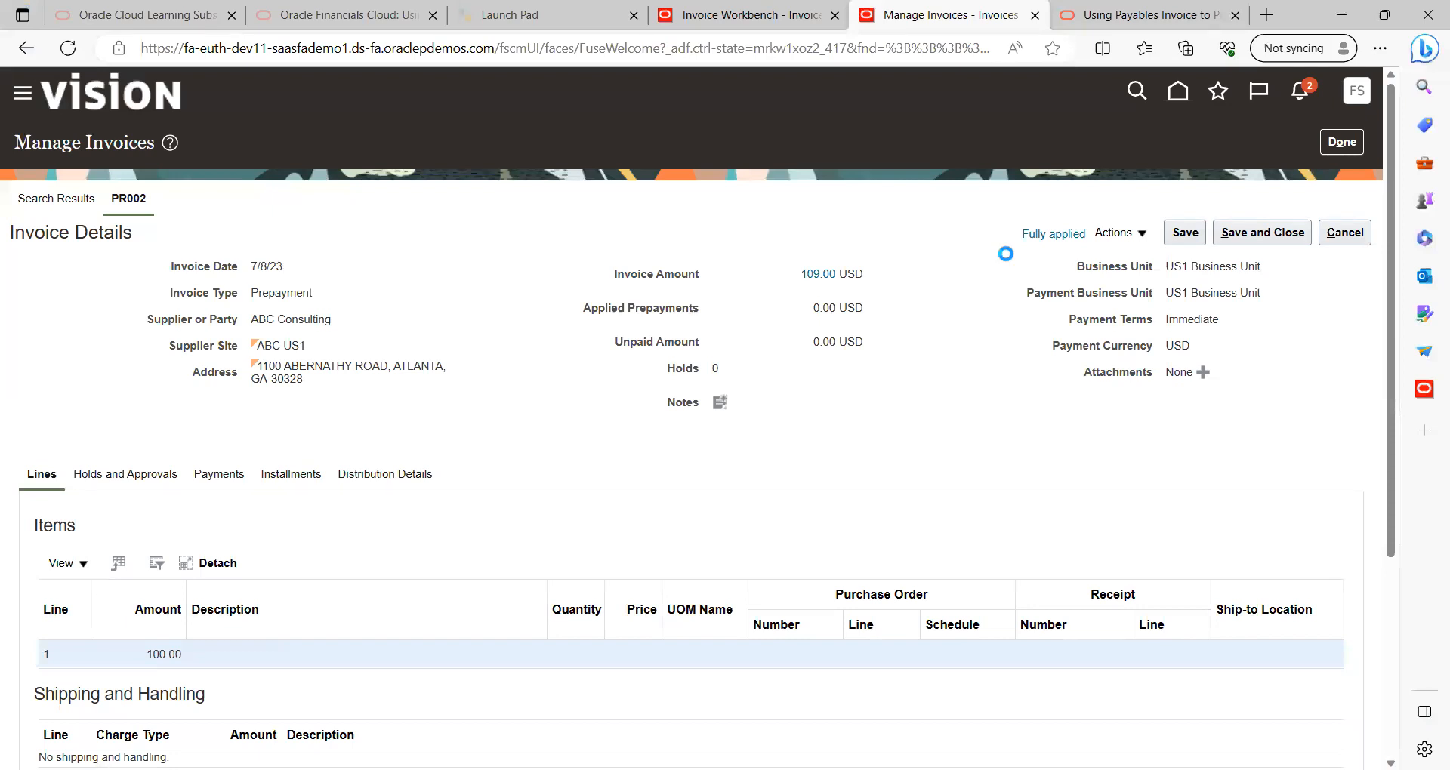
left_click(1060, 237)
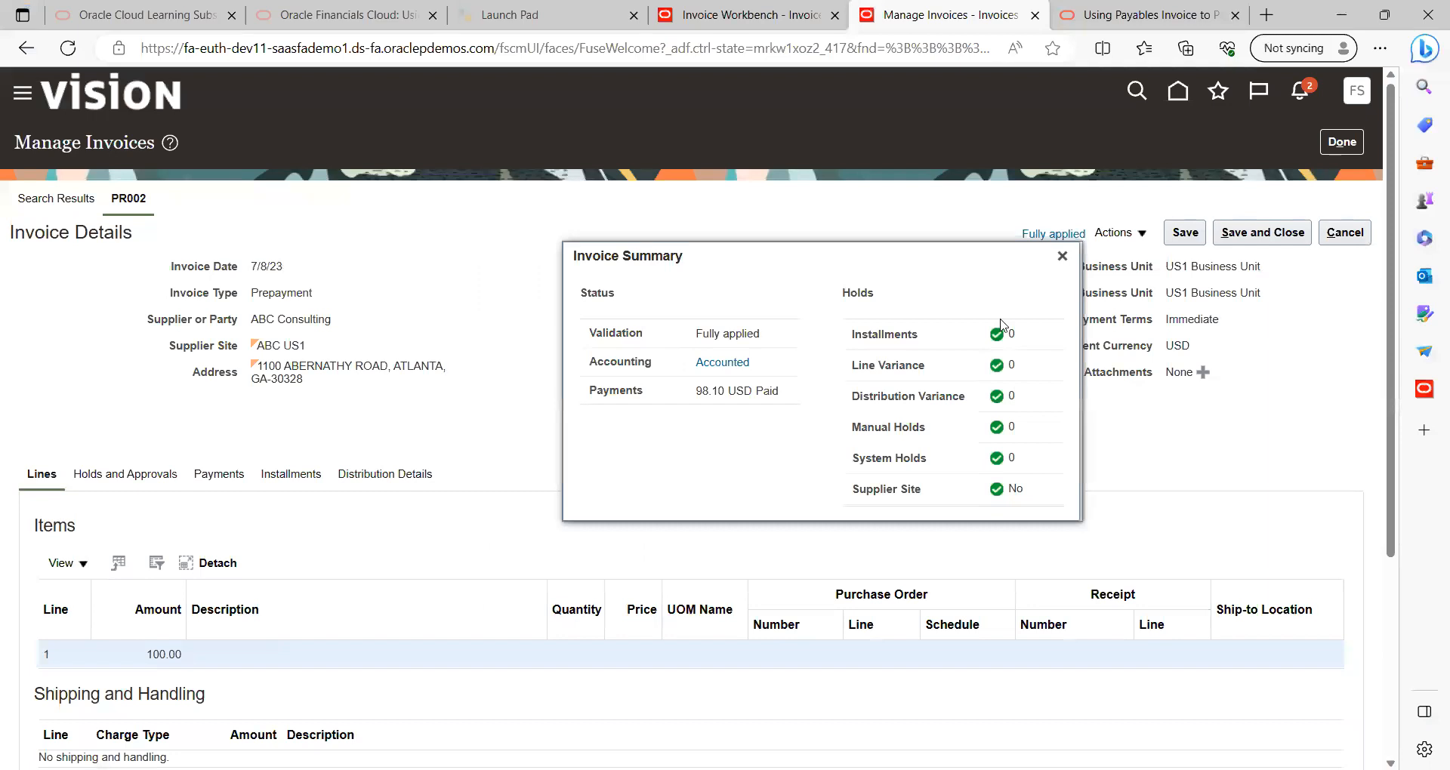
left_click(1062, 256)
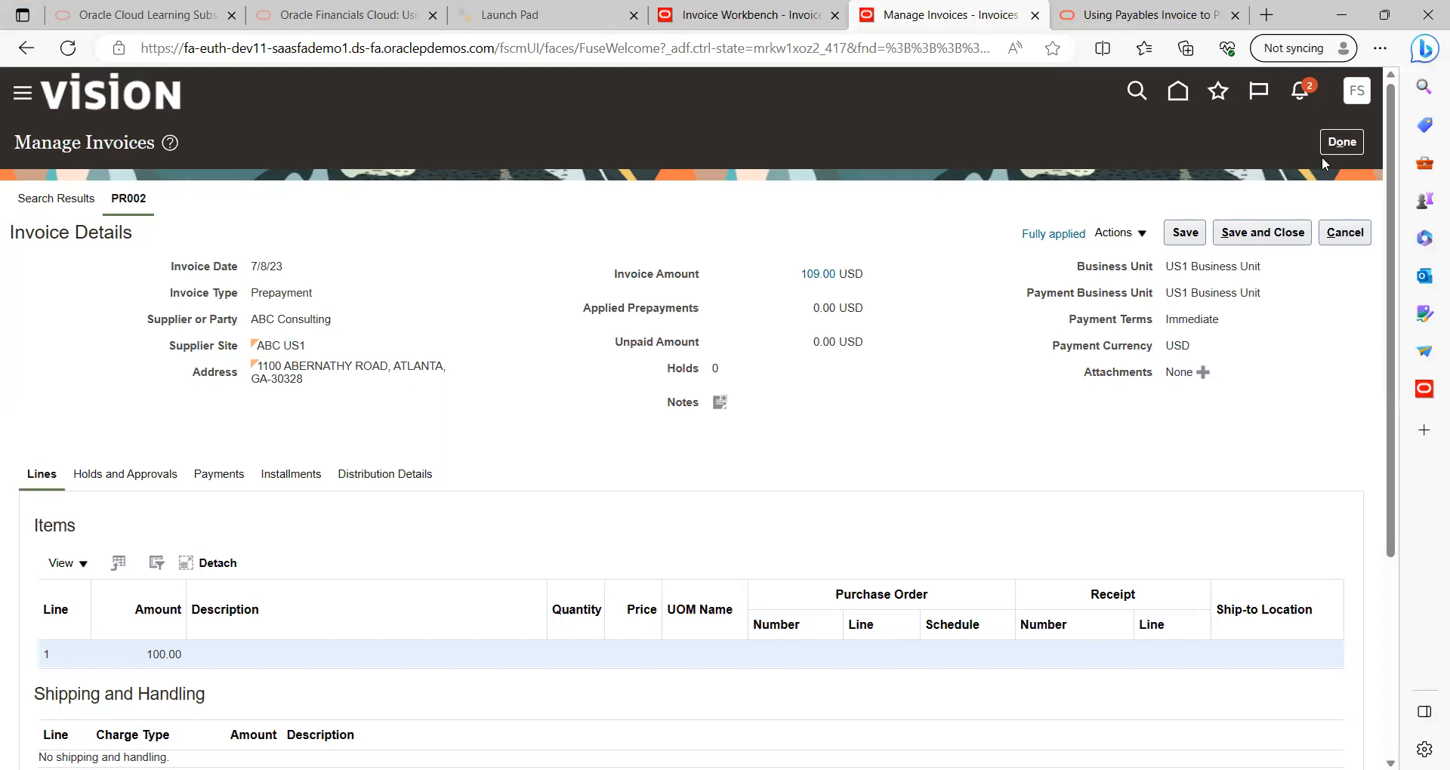
left_click(1344, 143)
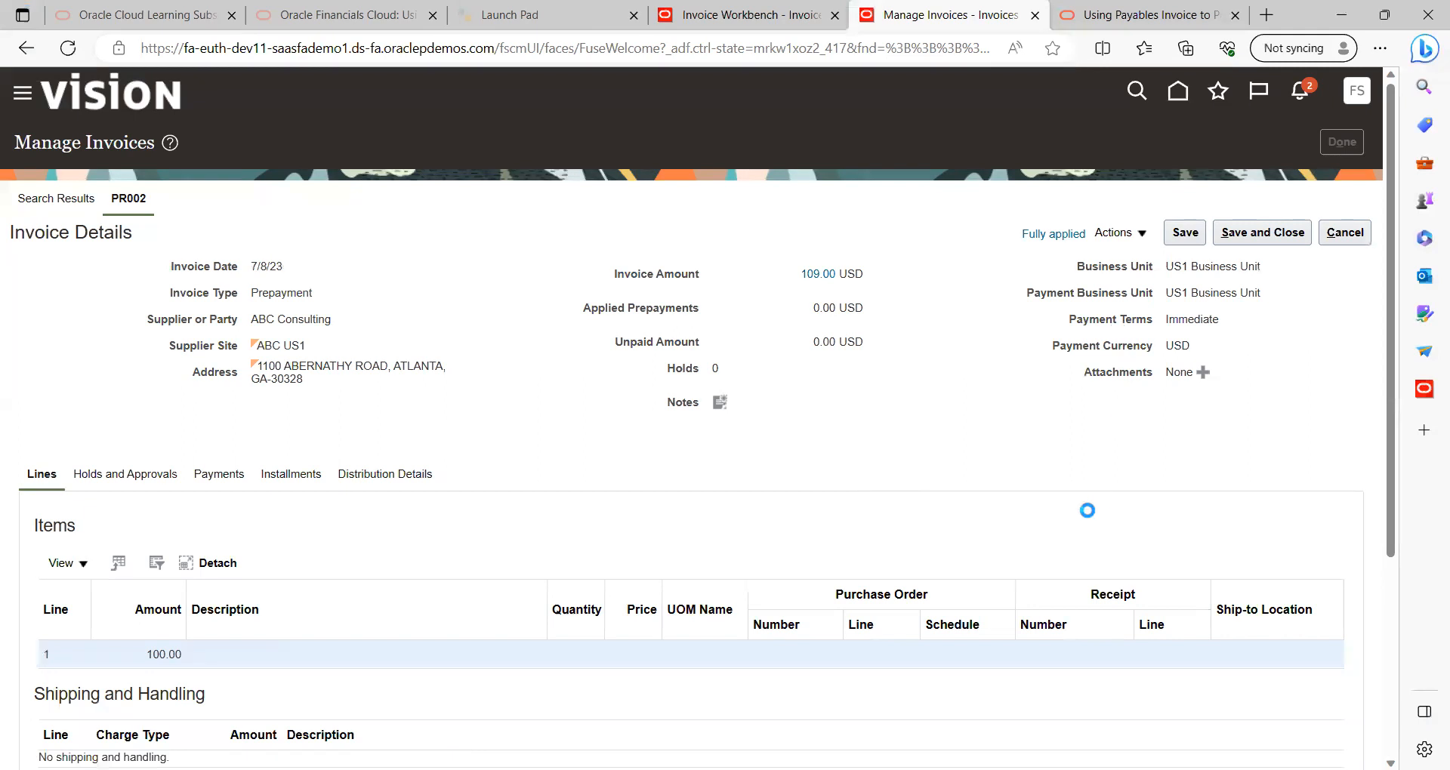